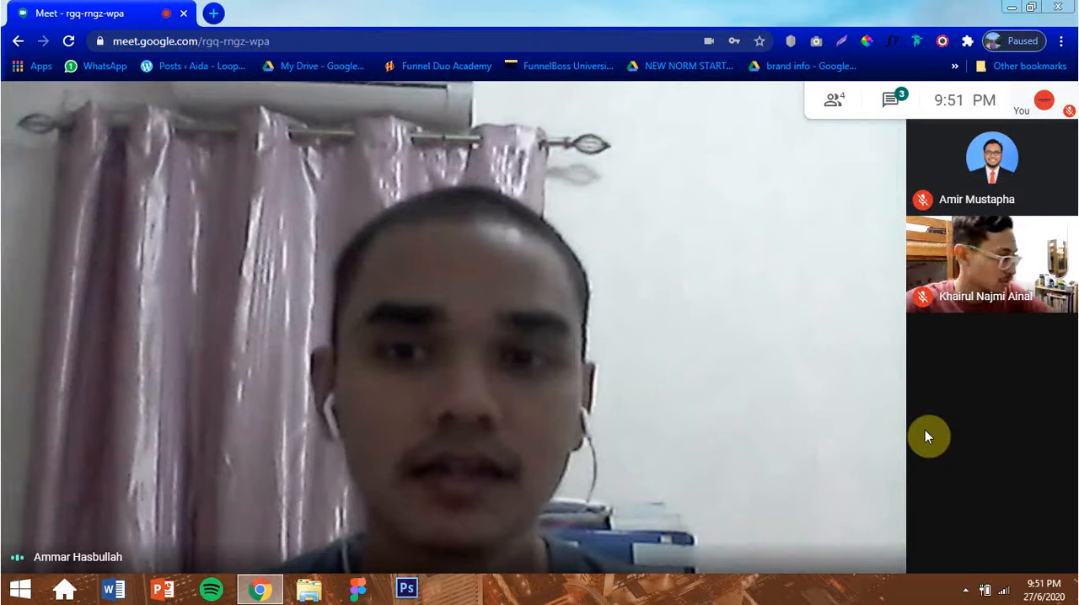
{"action": "key", "text": "XF86AudioRaiseVolume"}
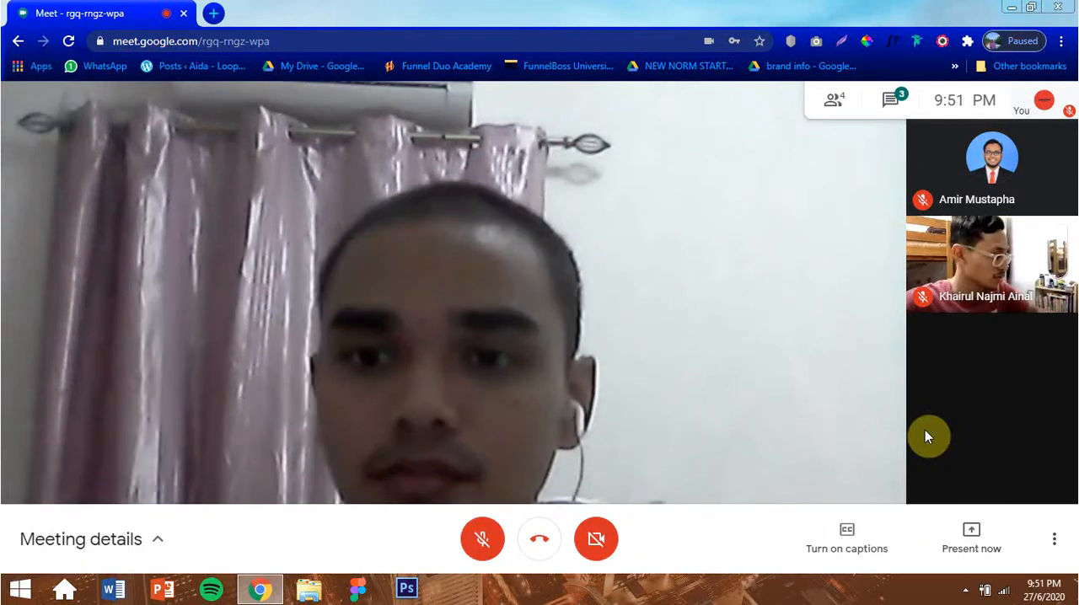
{"action": "left_click", "coordinate": [1061, 42]}
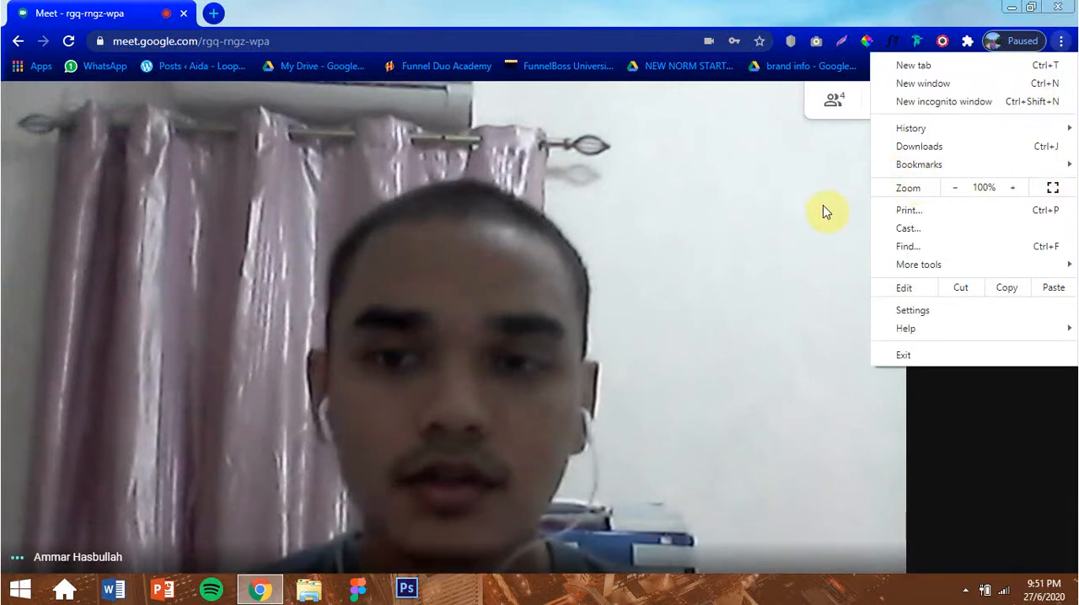
{"action": "mouse_move", "coordinate": [1011, 166]}
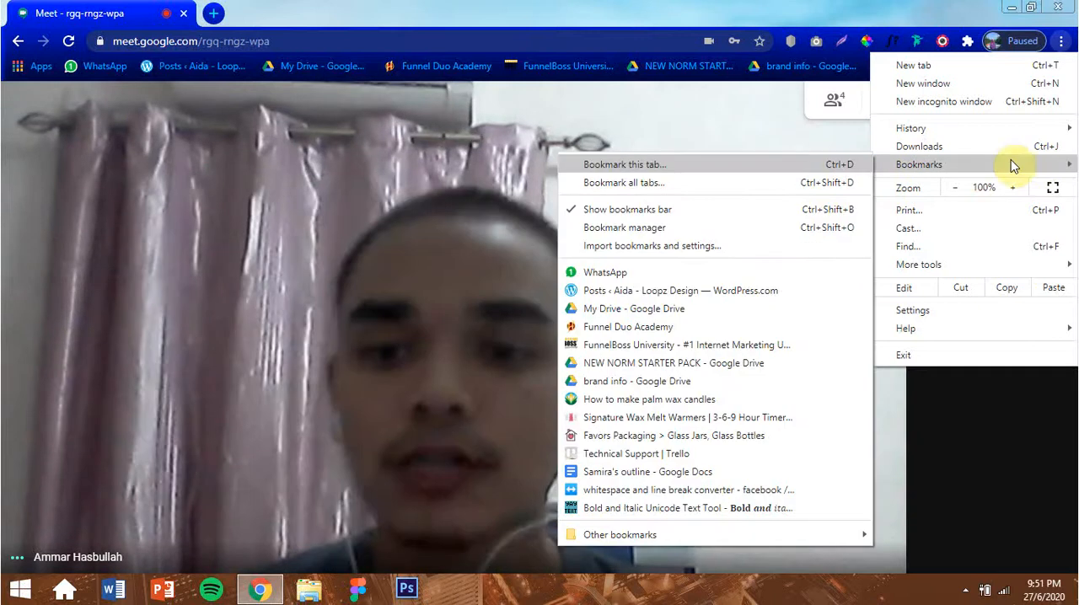
{"action": "left_click", "coordinate": [1064, 43]}
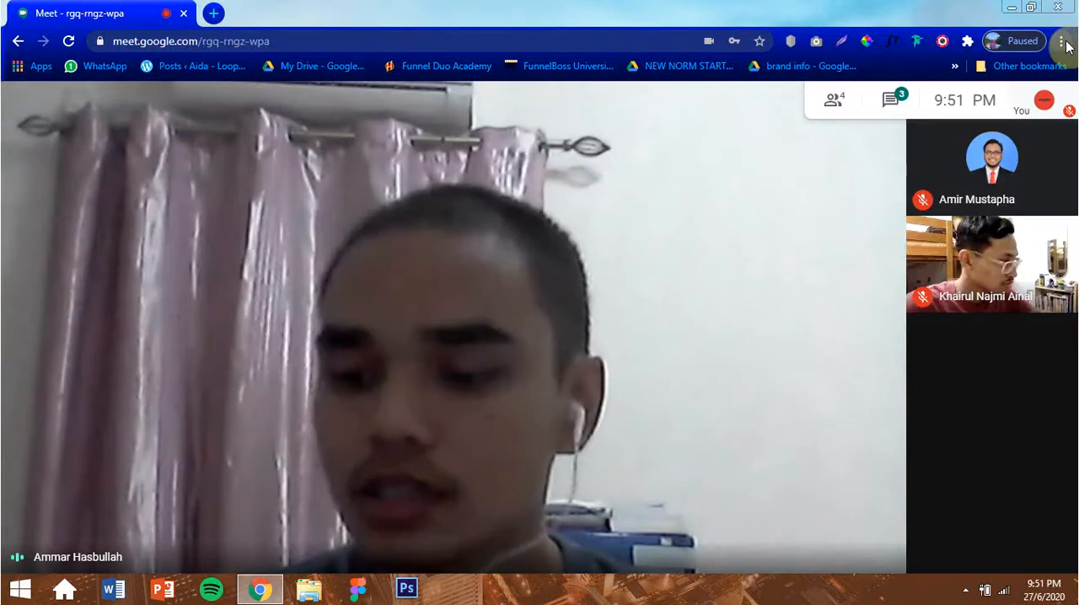
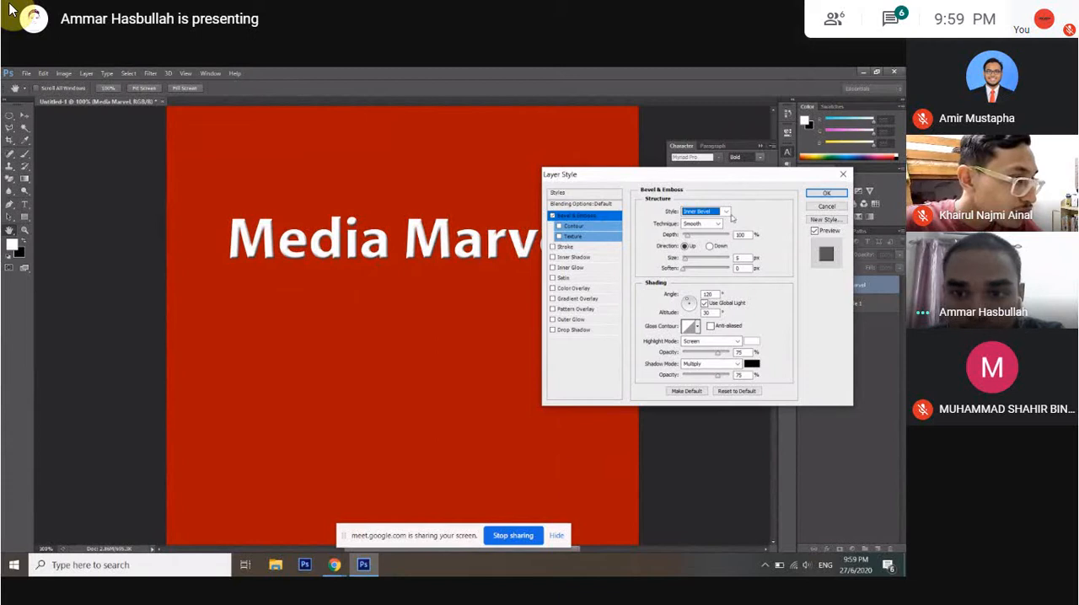
Try the Outer Bevel, Inner Bevel, Emboss and Pillow Emboss styles for the Media Marvel text's Bevel & Emboss effect.
{"action": "left_click", "coordinate": [712, 212]}
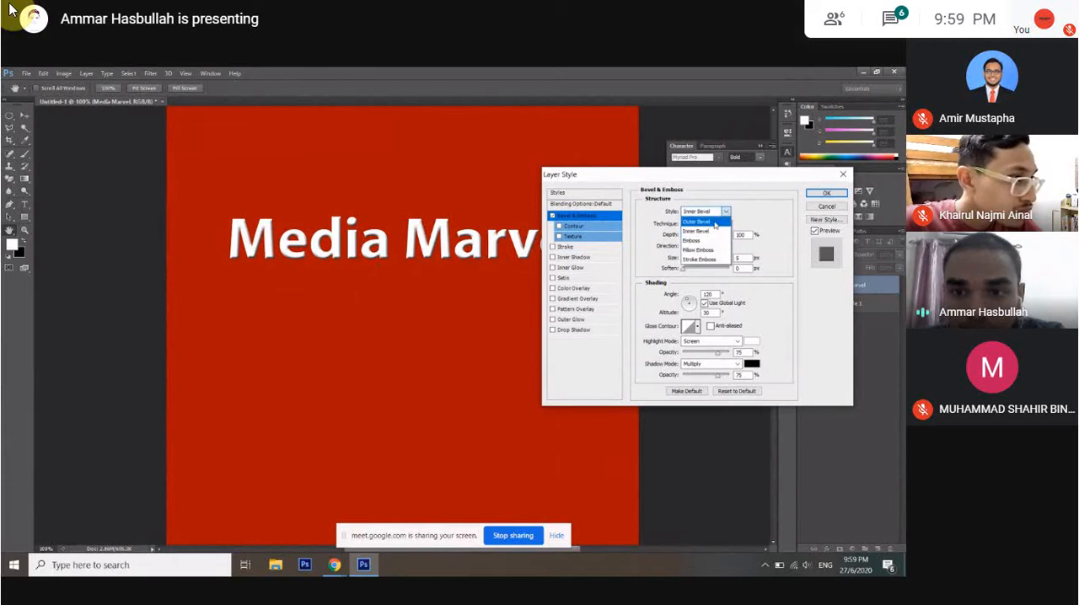
{"action": "left_click", "coordinate": [715, 222]}
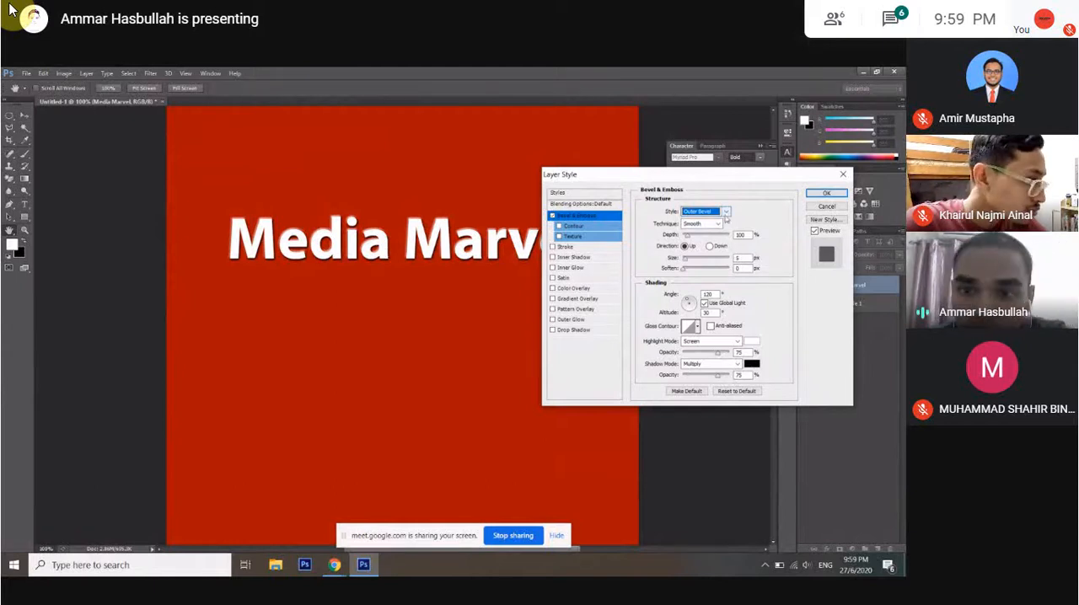
{"action": "left_click", "coordinate": [712, 212]}
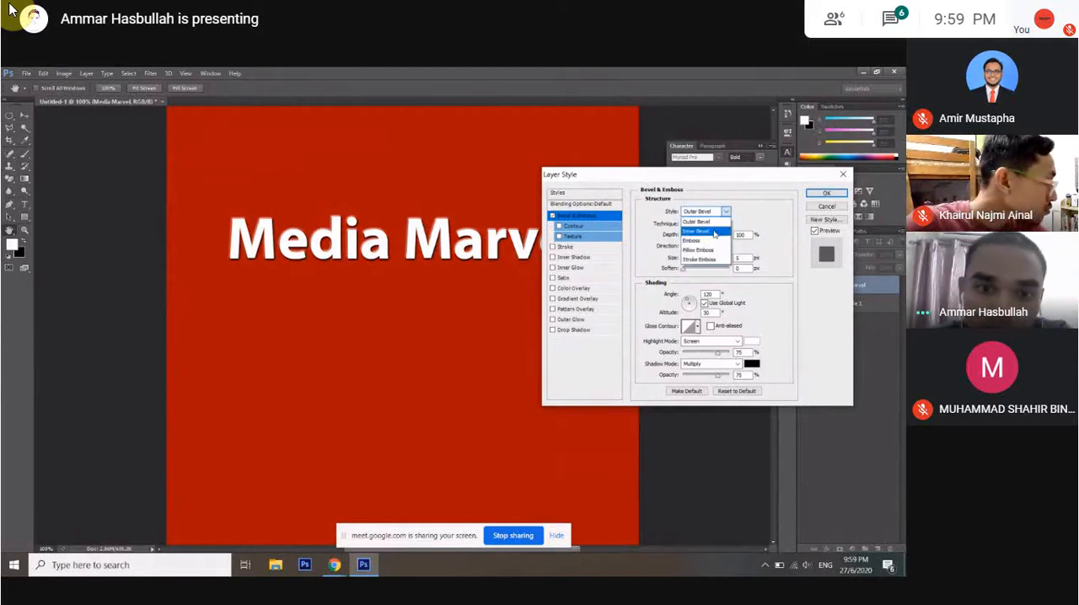
{"action": "left_click", "coordinate": [714, 232]}
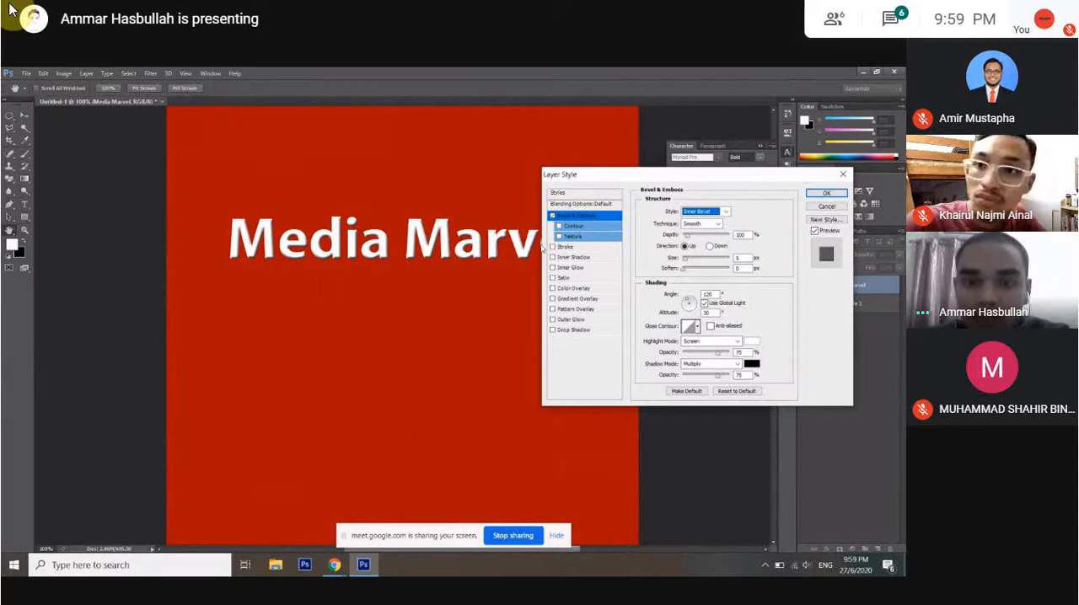
{"action": "left_click", "coordinate": [705, 212]}
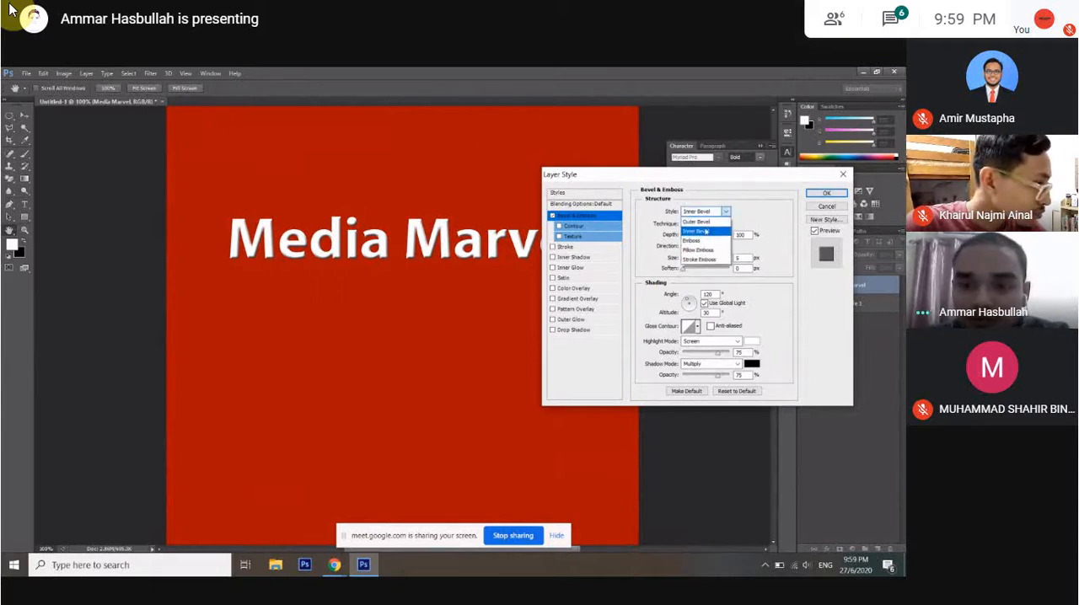
{"action": "left_click", "coordinate": [697, 241]}
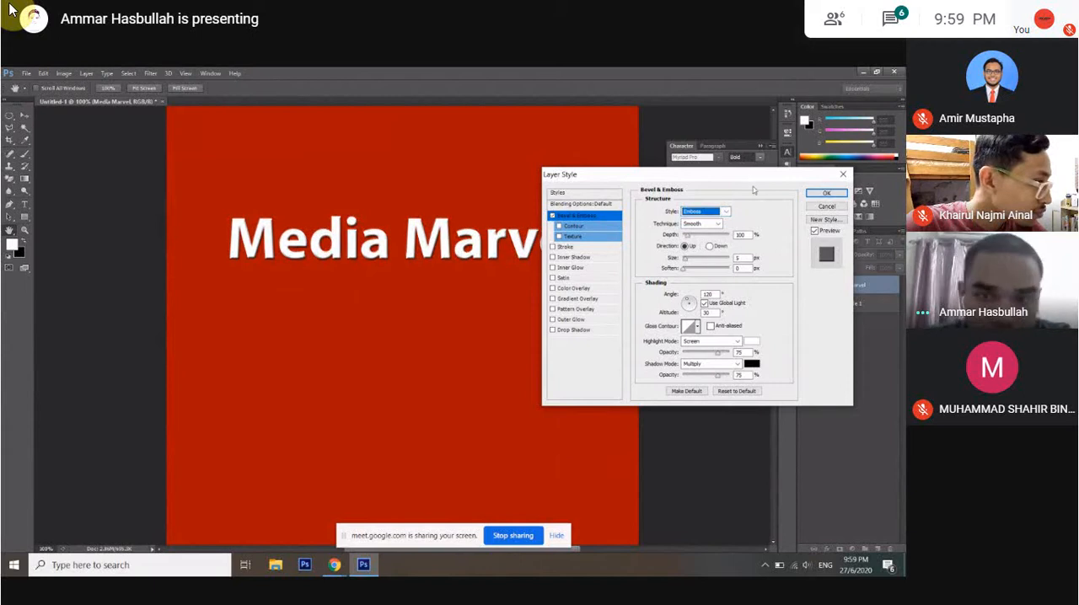
{"action": "left_click", "coordinate": [704, 212]}
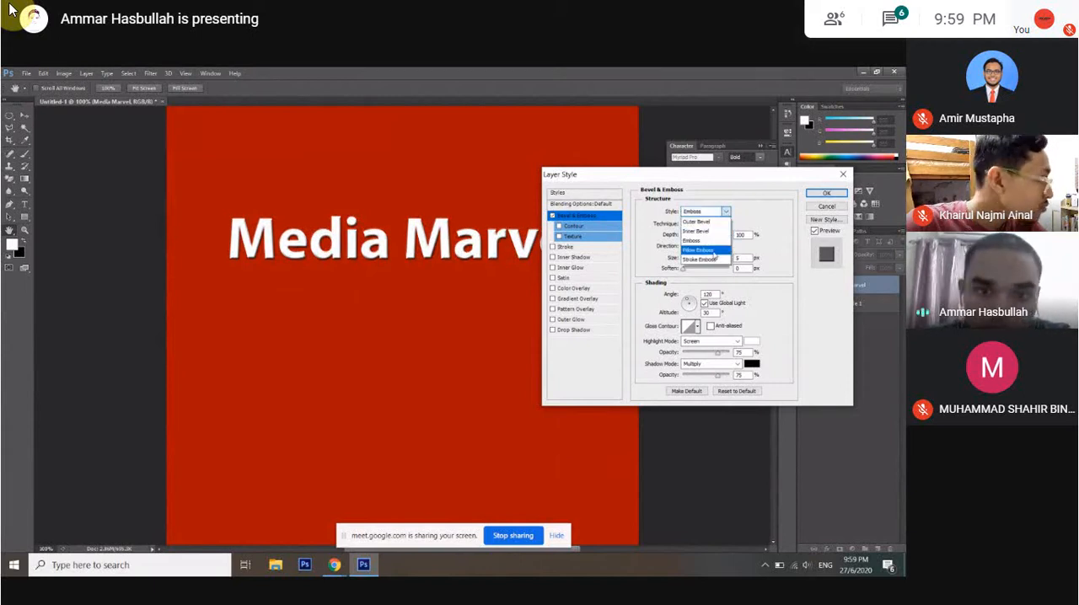
{"action": "left_click", "coordinate": [714, 251]}
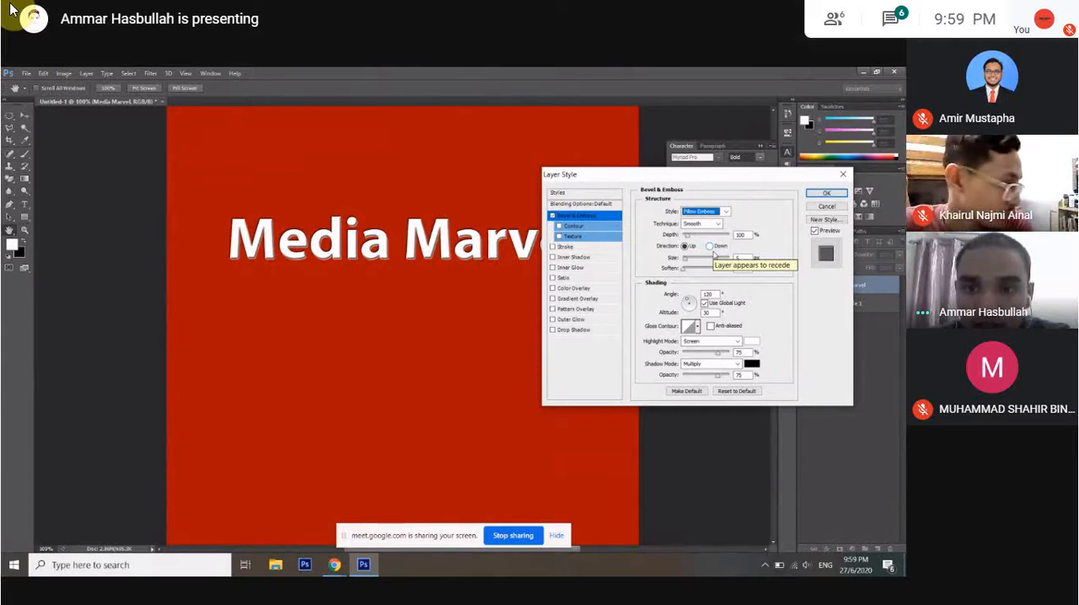
Leave the meeting's full-screen view and return to it.
{"action": "mouse_move", "coordinate": [63, 100]}
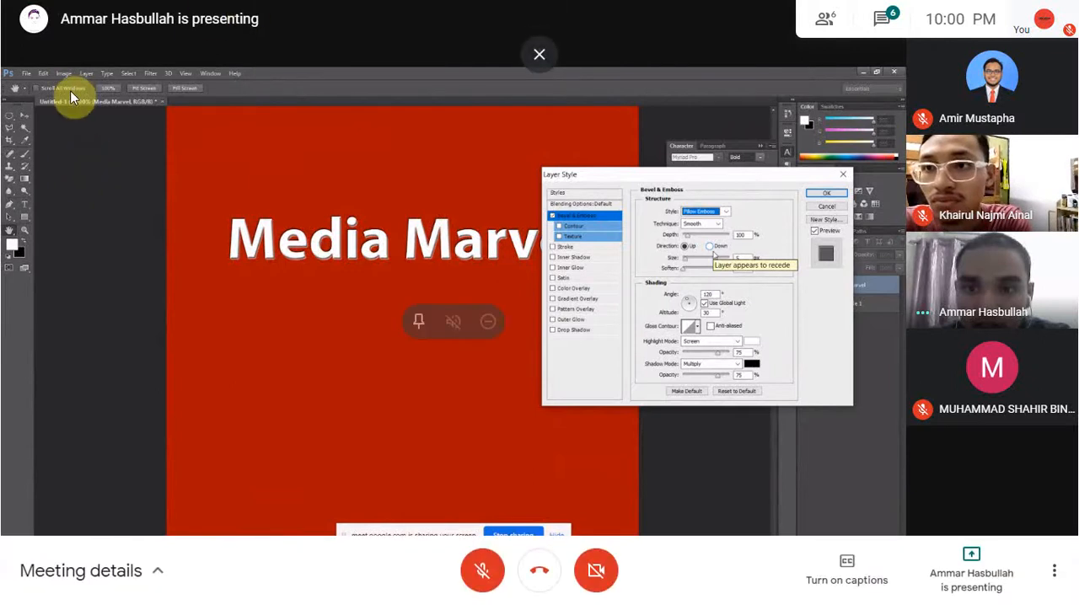
{"action": "left_click", "coordinate": [532, 51]}
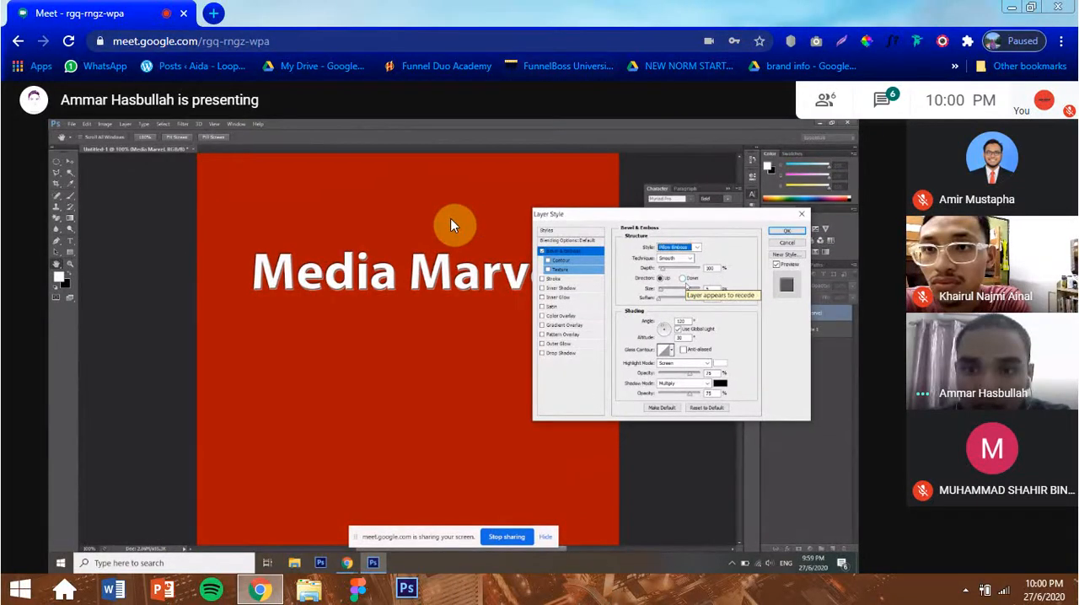
{"action": "key", "text": "F11"}
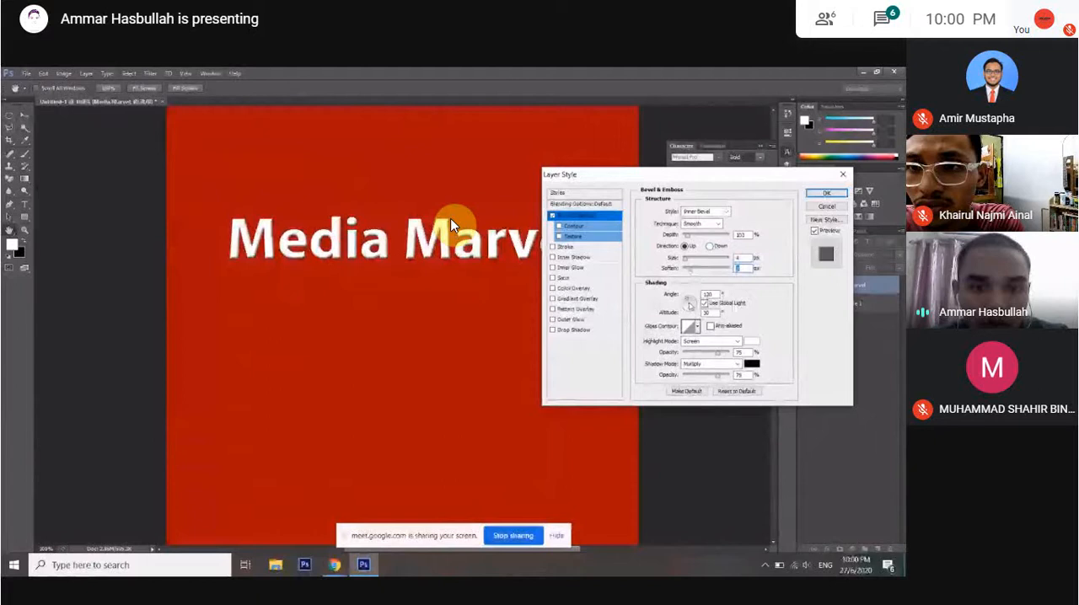
Set the bevel's Soften value to 3 px and collapse the effects list of the Media Marvel text layer.
{"action": "type", "text": "3"}
{"action": "key", "text": "Tab"}
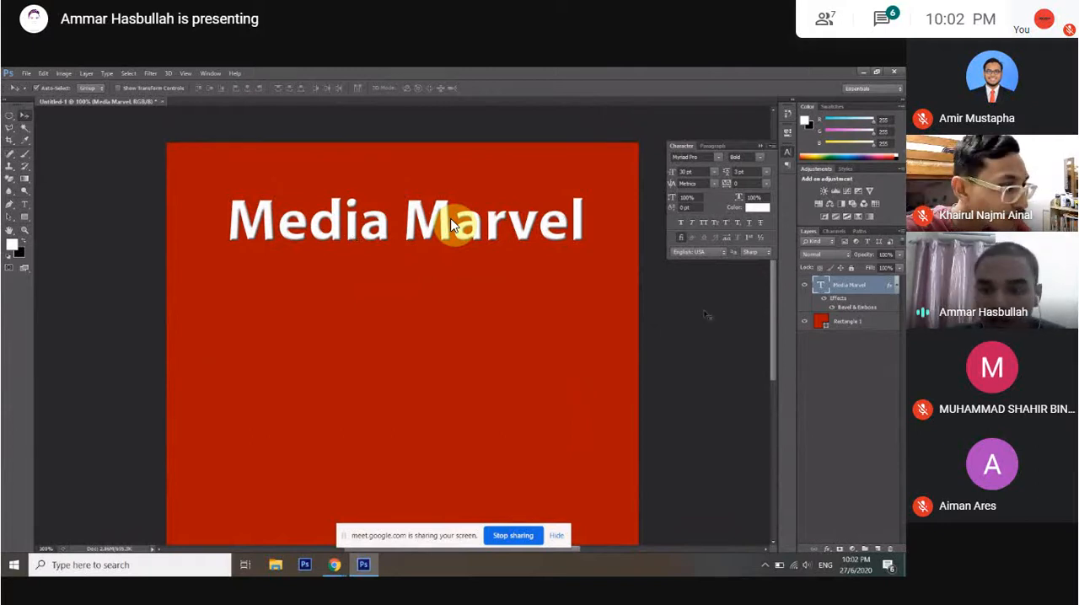
{"action": "left_click", "coordinate": [897, 286]}
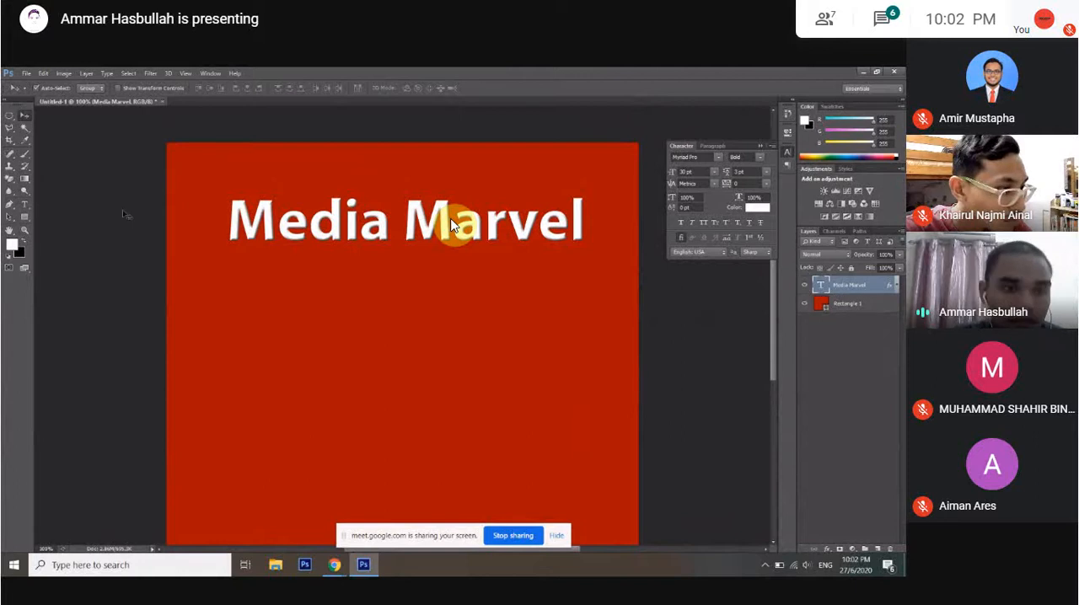
Add a second text line reading "Media Marvel" below the first and move it left to line up underneath.
{"action": "left_click", "coordinate": [25, 205]}
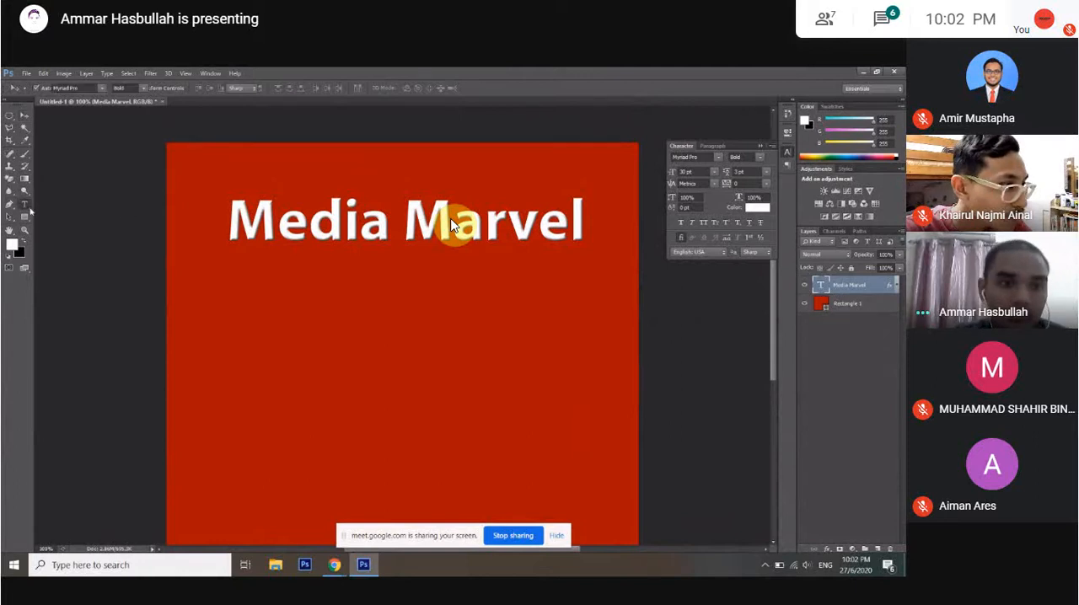
{"action": "type", "text": "Media Mar"}
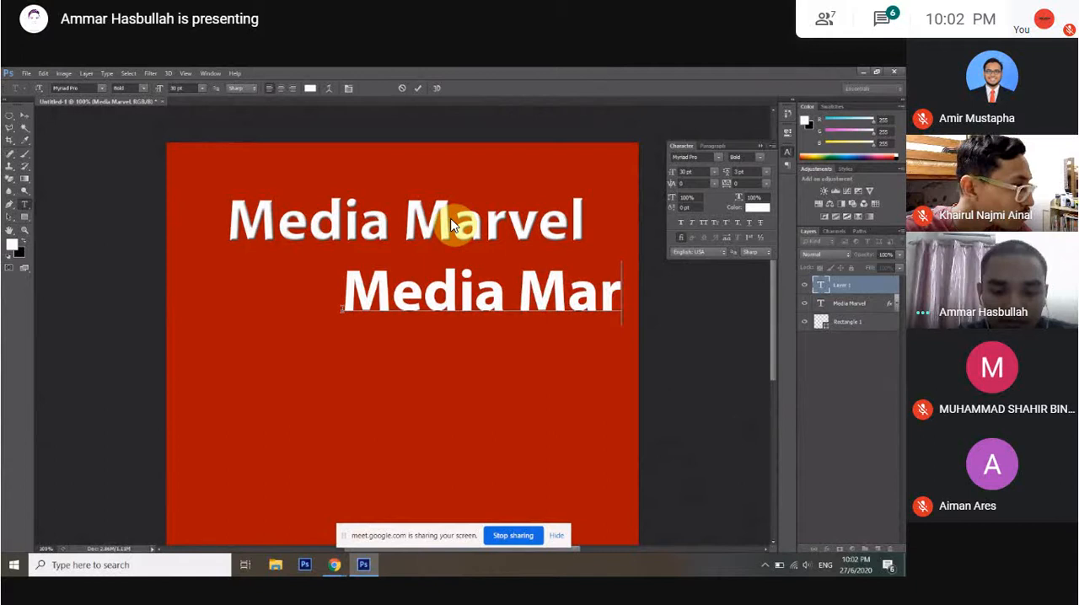
{"action": "type", "text": "vel"}
{"action": "left_click", "coordinate": [24, 116]}
{"action": "left_click_drag", "start_coordinate": [540, 295], "coordinate": [422, 299]}
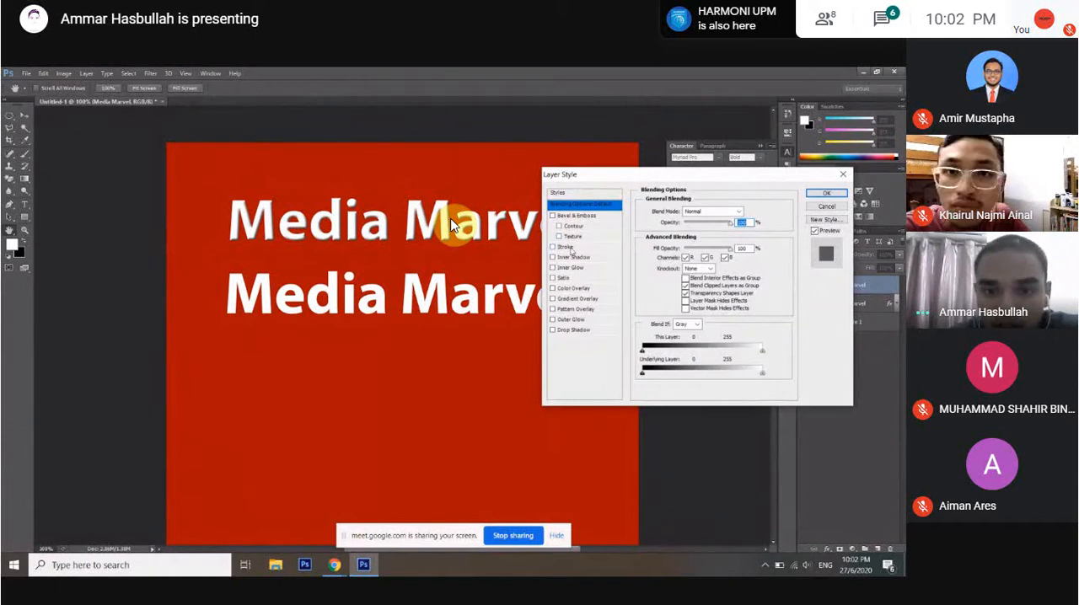
Add a Stroke effect to the lower Media Marvel text and set its position to Inside.
{"action": "left_click", "coordinate": [566, 247]}
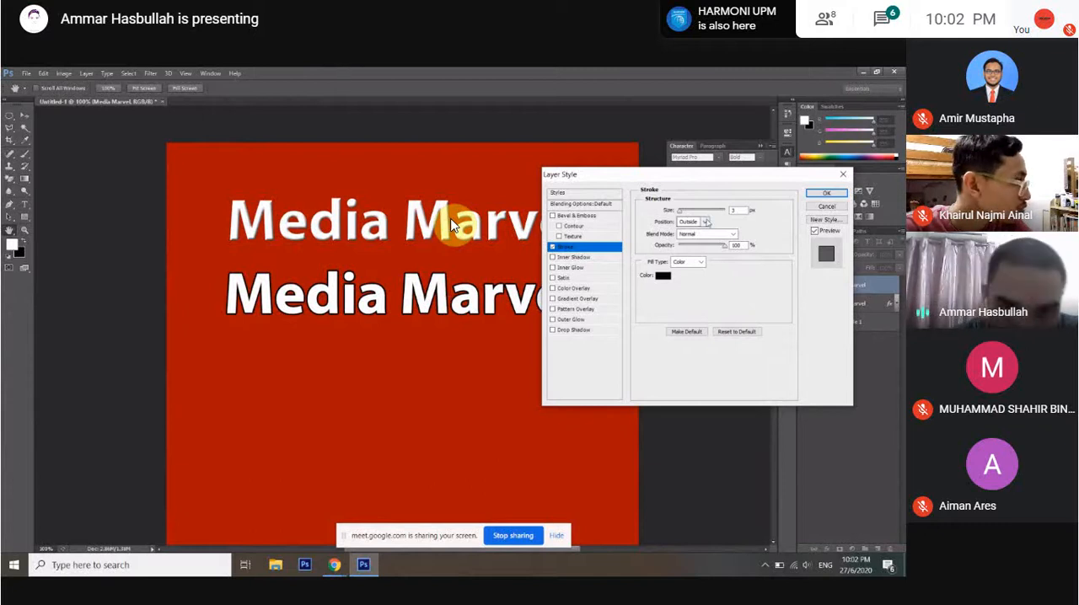
{"action": "left_click", "coordinate": [702, 225]}
{"action": "left_click", "coordinate": [701, 224]}
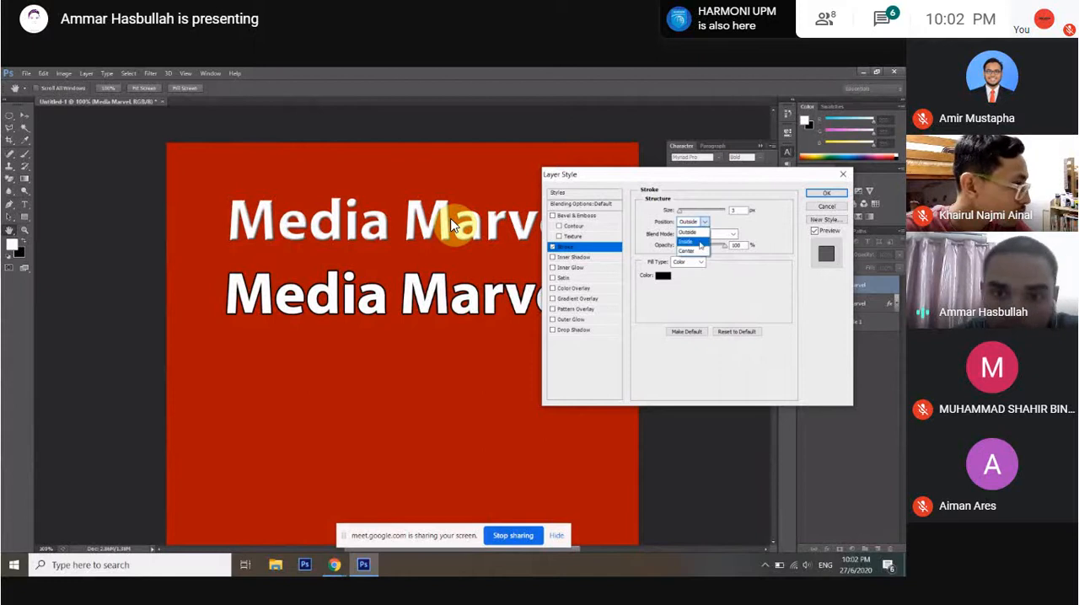
{"action": "left_click", "coordinate": [700, 243]}
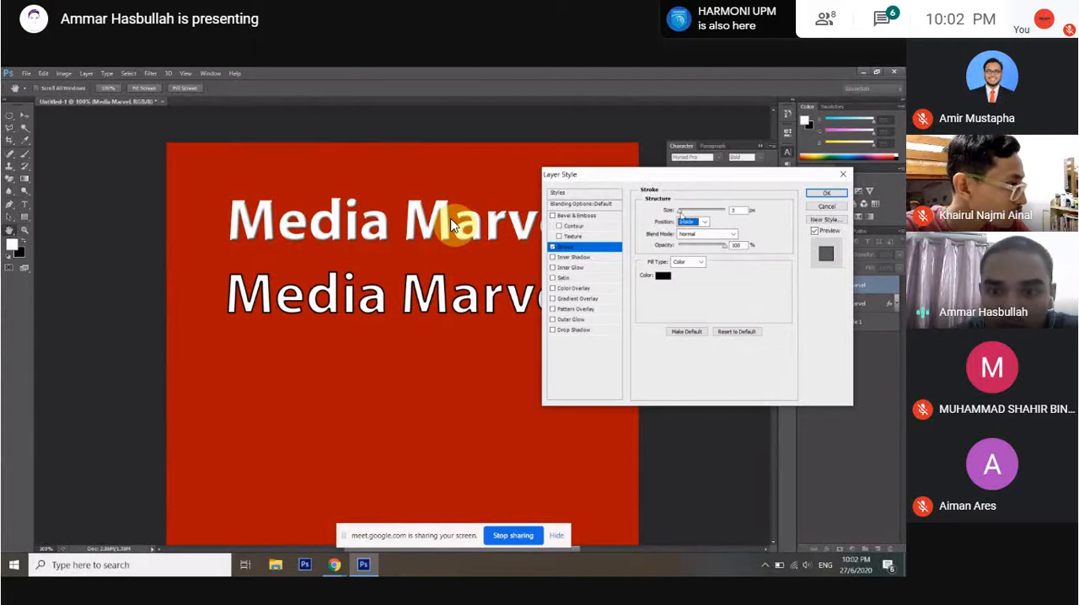
Change the stroke's position to Outside and increase its size for a thick outline.
{"action": "left_click_drag", "start_coordinate": [680, 214], "coordinate": [681, 215]}
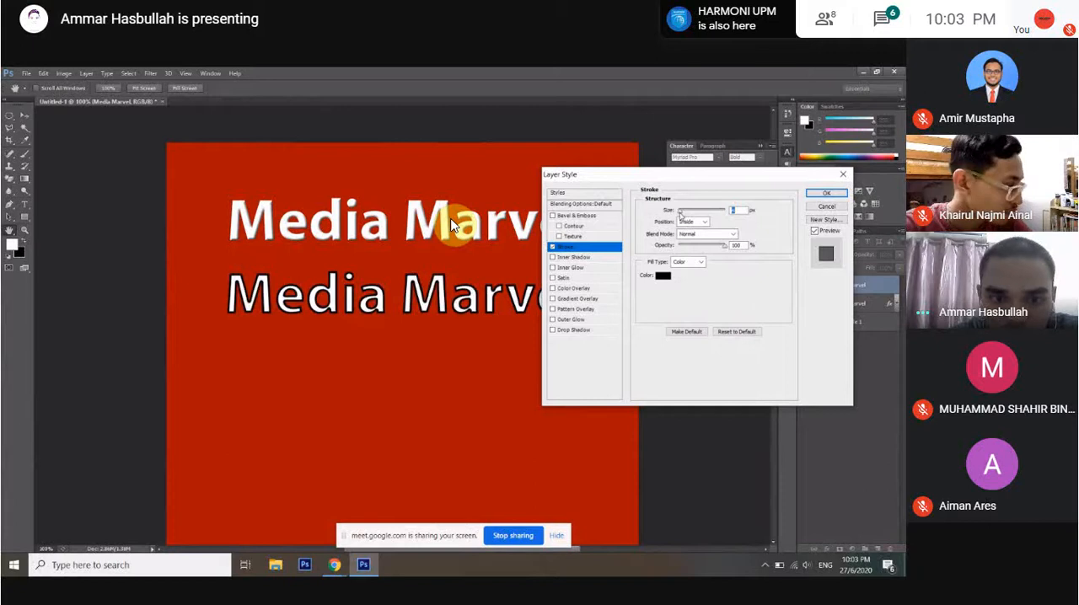
{"action": "left_click", "coordinate": [704, 221]}
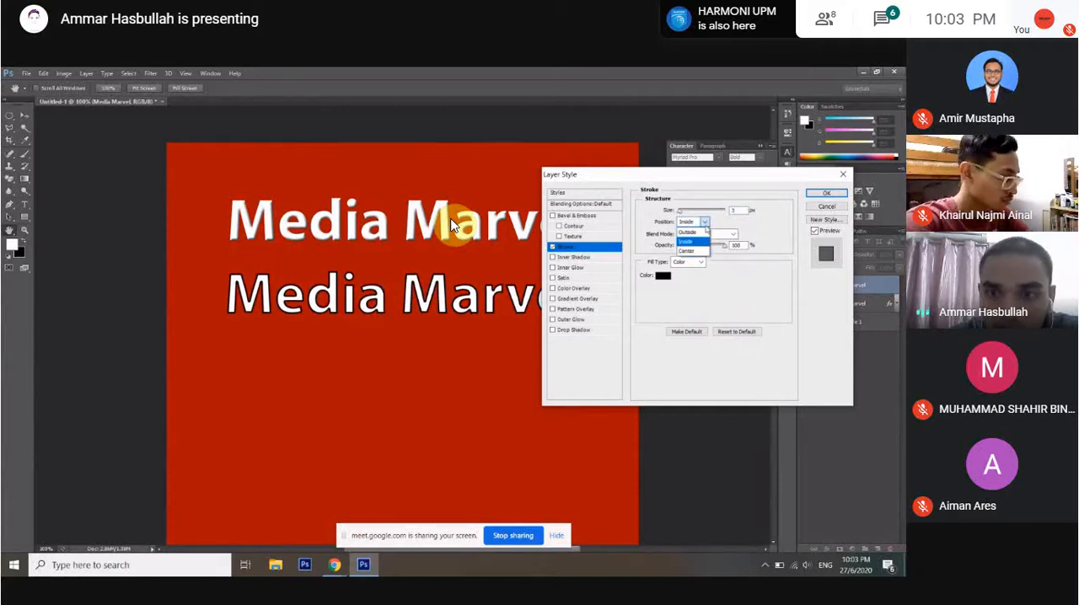
{"action": "left_click", "coordinate": [695, 232]}
{"action": "left_click_drag", "start_coordinate": [679, 212], "coordinate": [683, 216]}
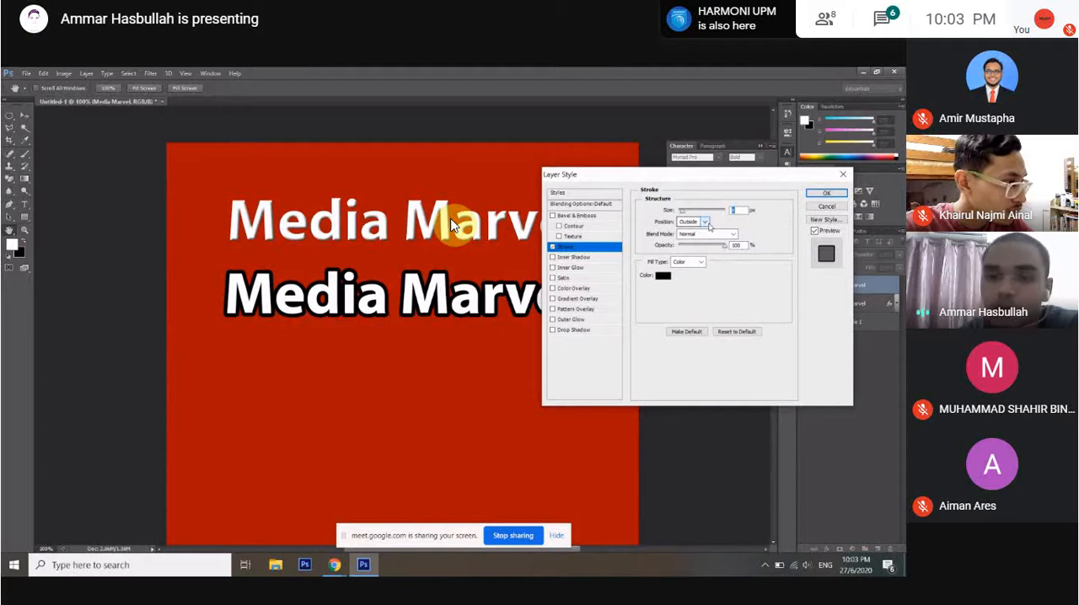
Try the Center position for the stroke and set it back to Outside.
{"action": "left_click", "coordinate": [707, 224]}
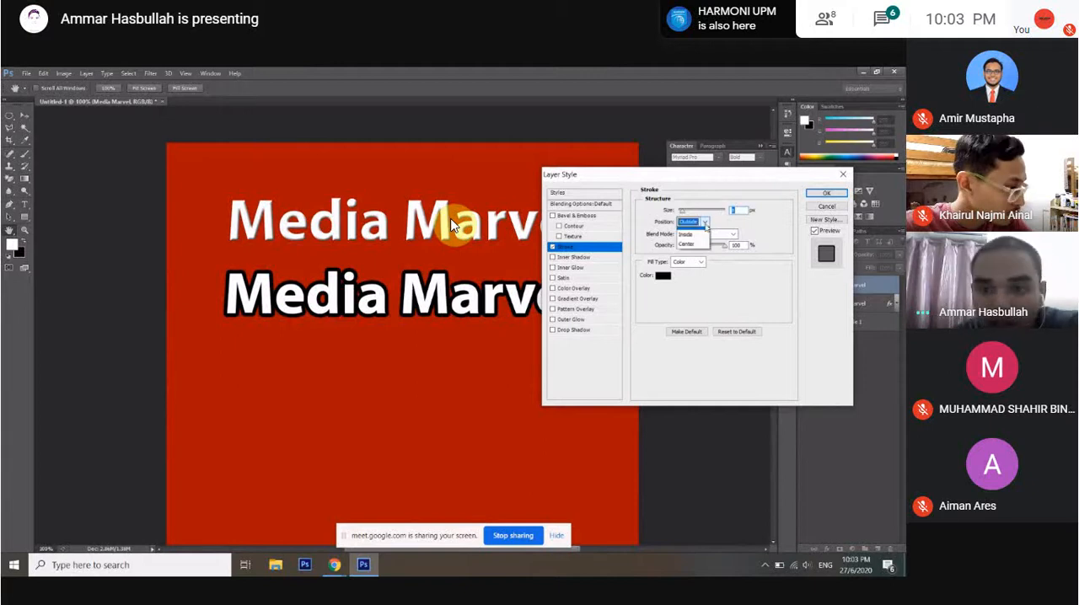
{"action": "left_click", "coordinate": [687, 243]}
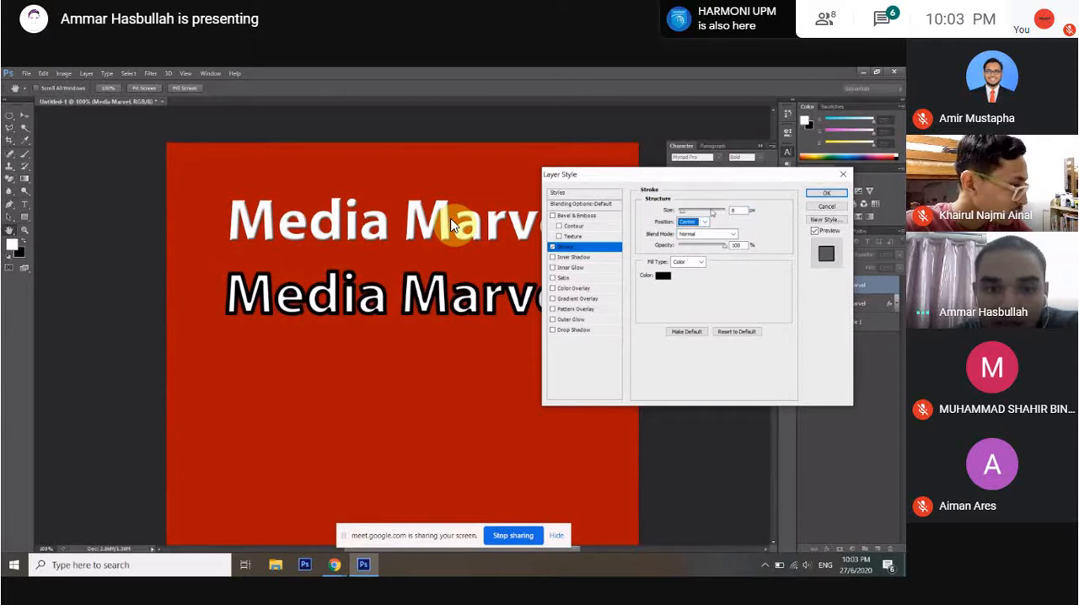
{"action": "left_click", "coordinate": [704, 222]}
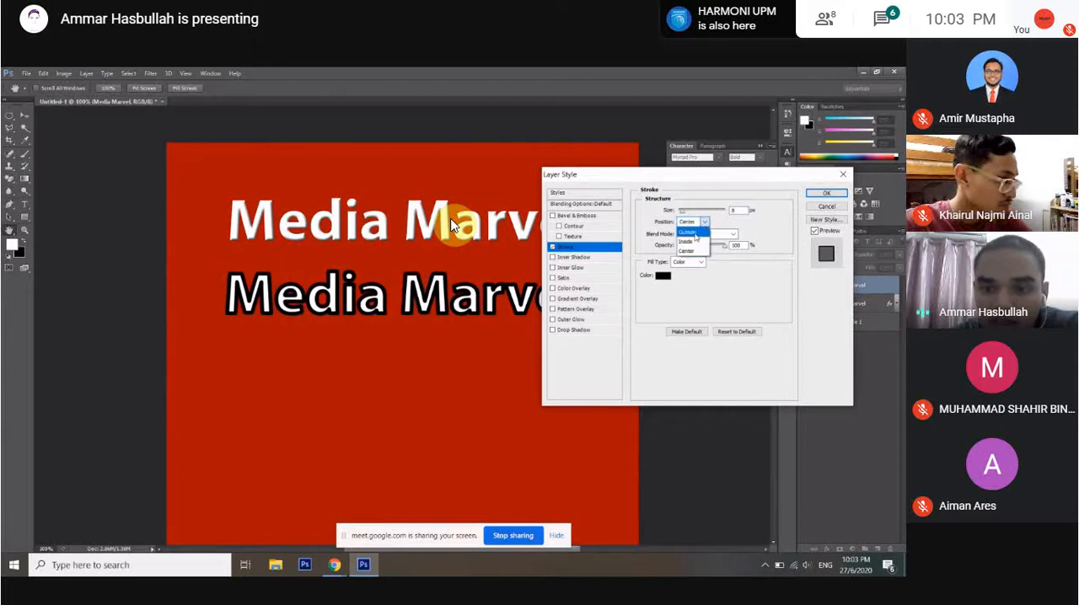
{"action": "left_click", "coordinate": [696, 233]}
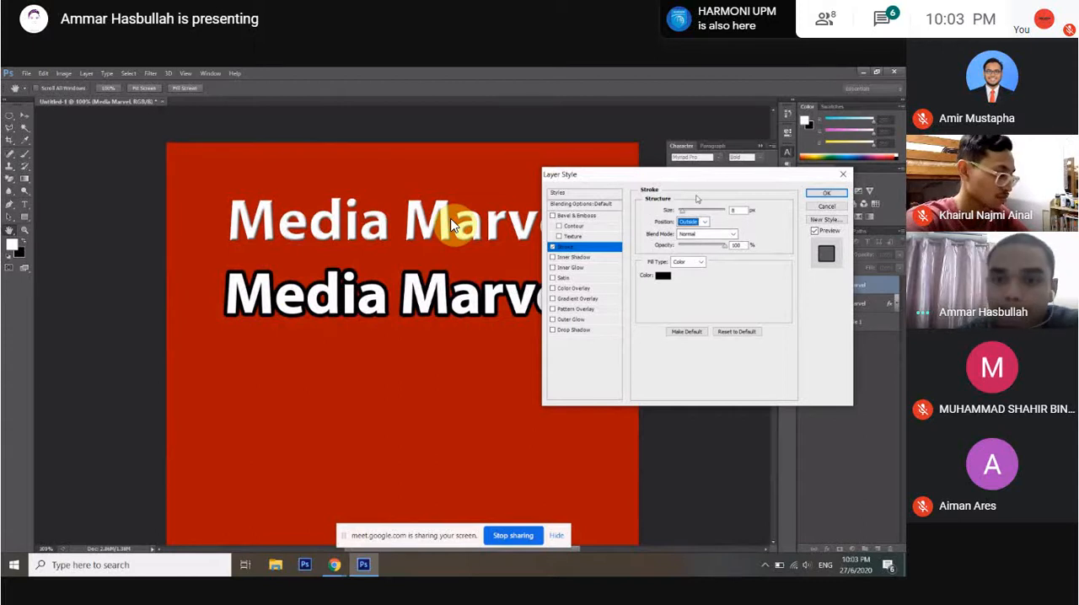
Try a much lower opacity for the stroke and restore it to 100%.
{"action": "mouse_move", "coordinate": [724, 245]}
{"action": "left_mouse_down"}
{"action": "mouse_move", "coordinate": [696, 250]}
{"action": "mouse_move", "coordinate": [726, 251]}
{"action": "left_mouse_up"}
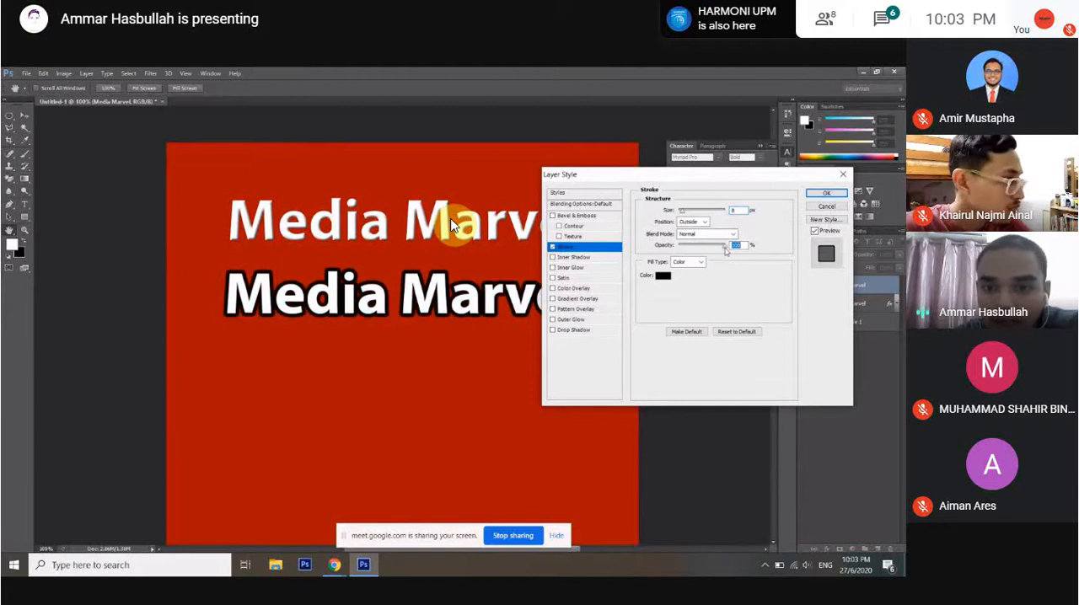
{"action": "left_click_drag", "start_coordinate": [726, 250], "coordinate": [690, 248]}
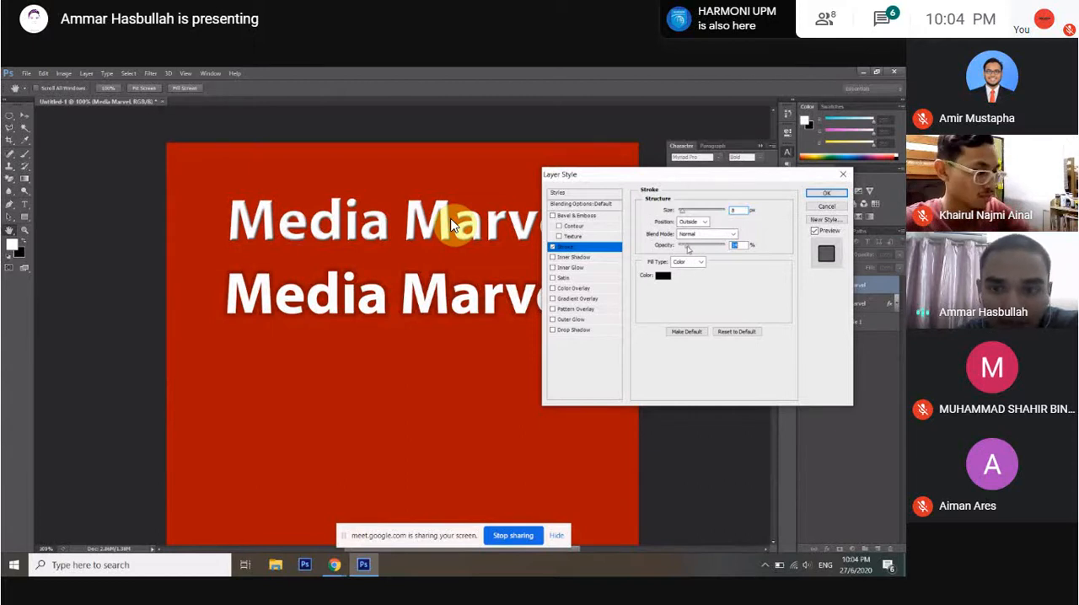
{"action": "left_click_drag", "start_coordinate": [688, 249], "coordinate": [736, 246]}
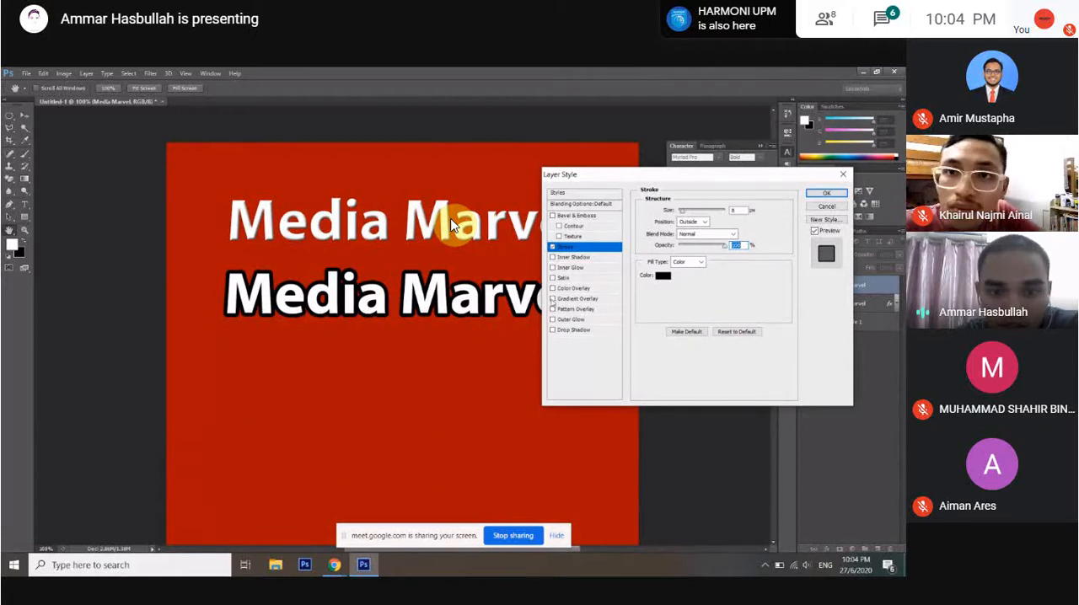
Recolour the lower text's stroke, trying yellow ffd306 and settling on dark navy blue 020d47.
{"action": "left_click", "coordinate": [664, 277]}
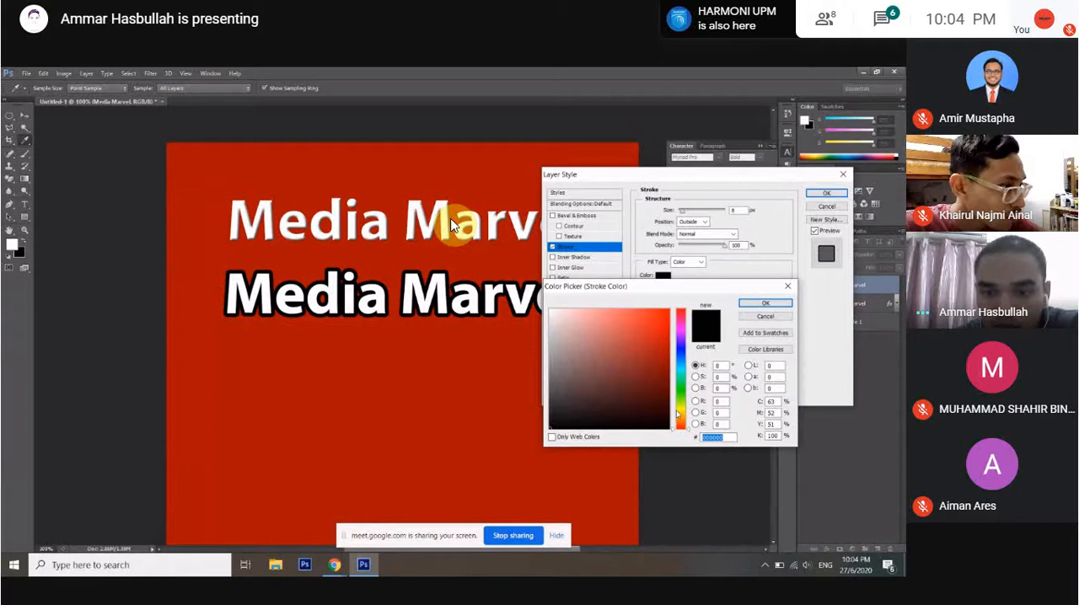
{"action": "type", "text": "ffd306"}
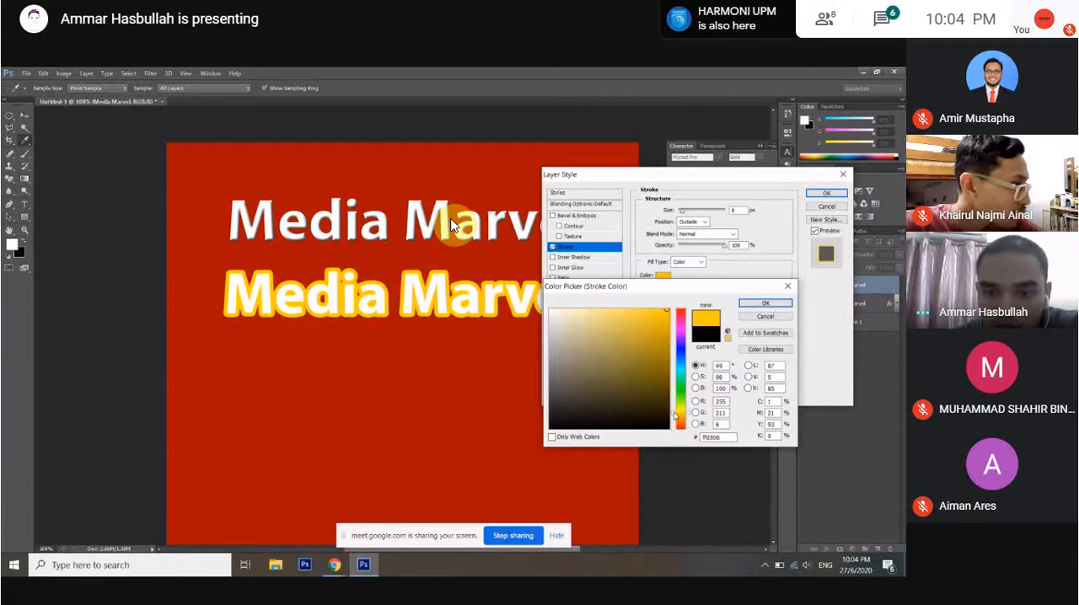
{"action": "left_click_drag", "start_coordinate": [674, 414], "coordinate": [674, 412]}
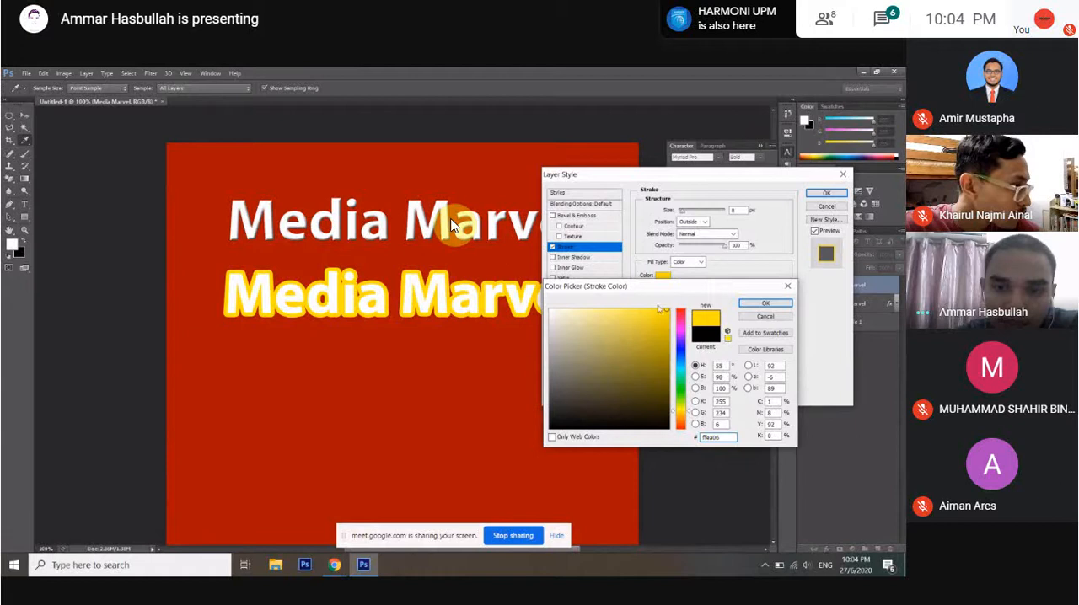
{"action": "left_click_drag", "start_coordinate": [674, 413], "coordinate": [675, 355]}
{"action": "left_click", "coordinate": [666, 402]}
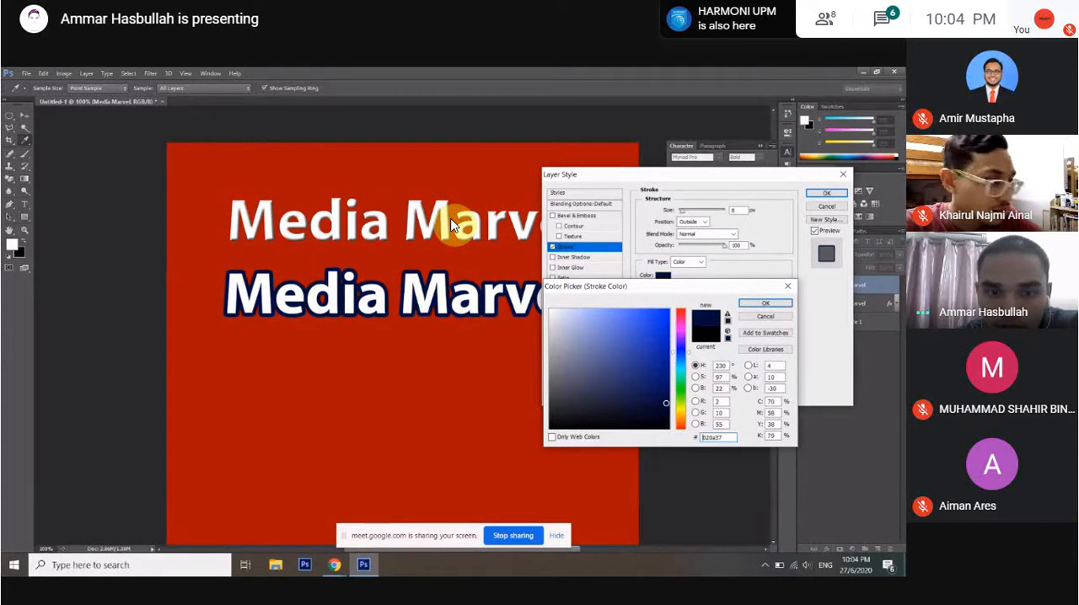
{"action": "left_click_drag", "start_coordinate": [666, 403], "coordinate": [666, 395]}
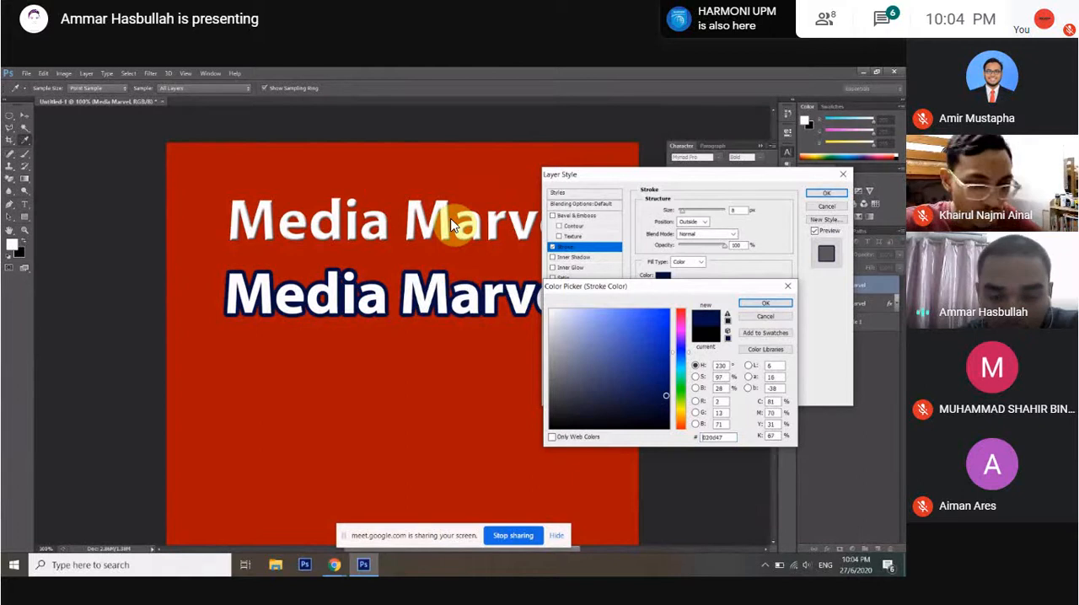
{"action": "key", "text": "Return"}
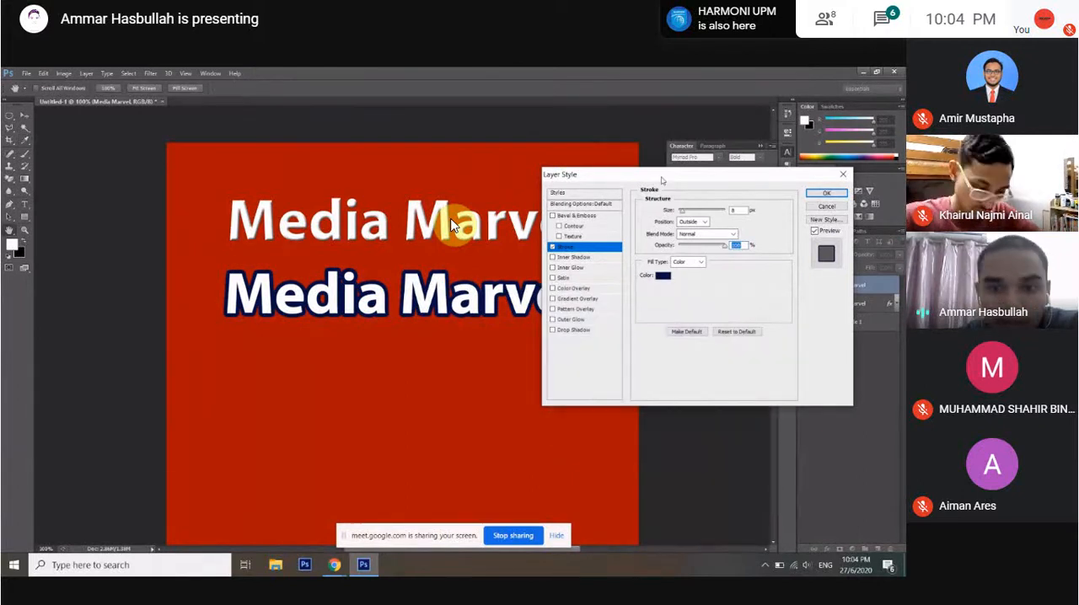
Apply the navy stroke, move the outlined text slightly up beneath the first line, and collapse its layer effects.
{"action": "left_click_drag", "start_coordinate": [662, 181], "coordinate": [709, 214]}
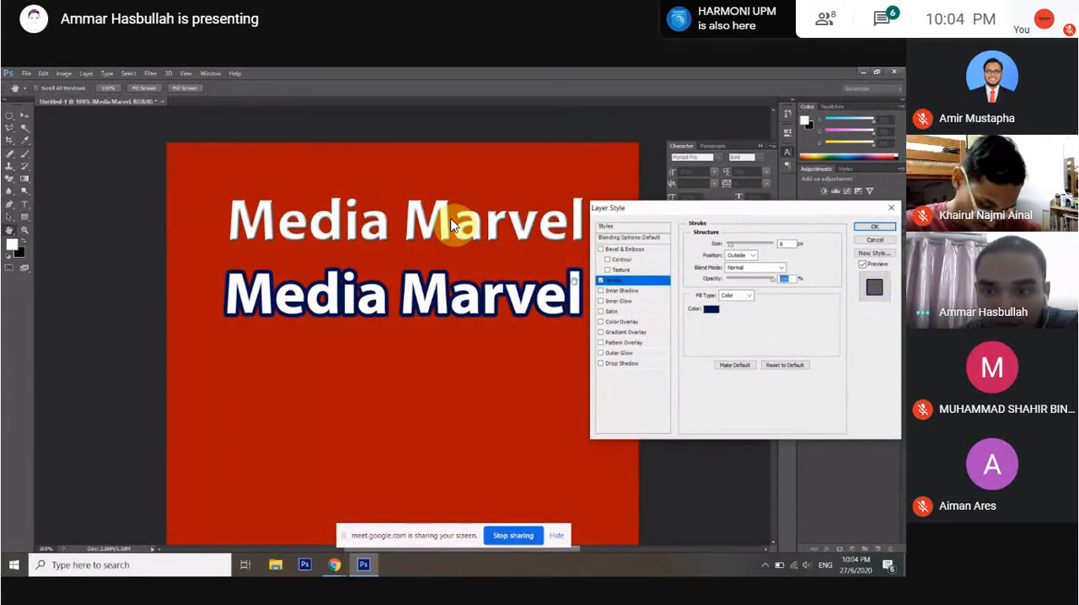
{"action": "left_click", "coordinate": [874, 229]}
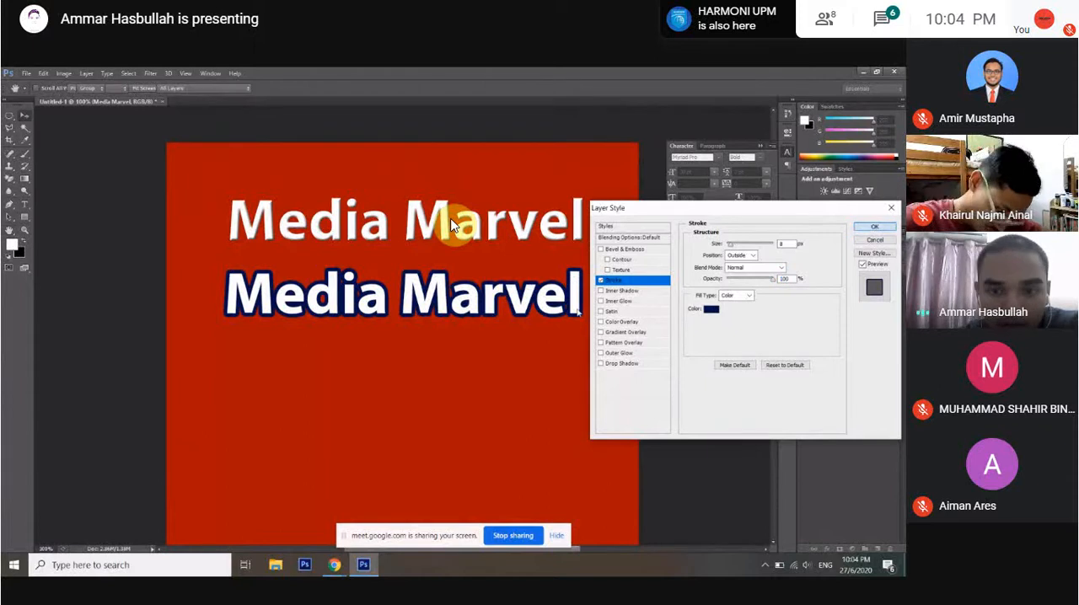
{"action": "mouse_move", "coordinate": [520, 305]}
{"action": "left_mouse_down"}
{"action": "mouse_move", "coordinate": [532, 295]}
{"action": "mouse_move", "coordinate": [522, 293]}
{"action": "left_mouse_up"}
{"action": "left_click", "coordinate": [896, 285]}
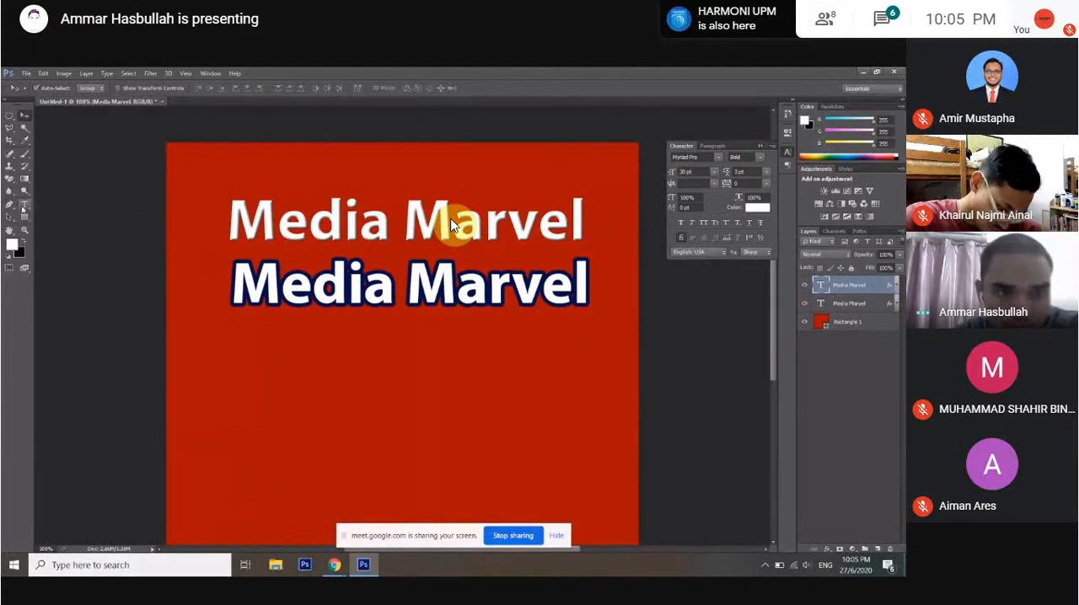
Add a third text line reading "Media Marvel" and position it beneath the outlined text.
{"action": "left_click", "coordinate": [23, 207]}
{"action": "left_click", "coordinate": [306, 382]}
{"action": "type", "text": "Me"}
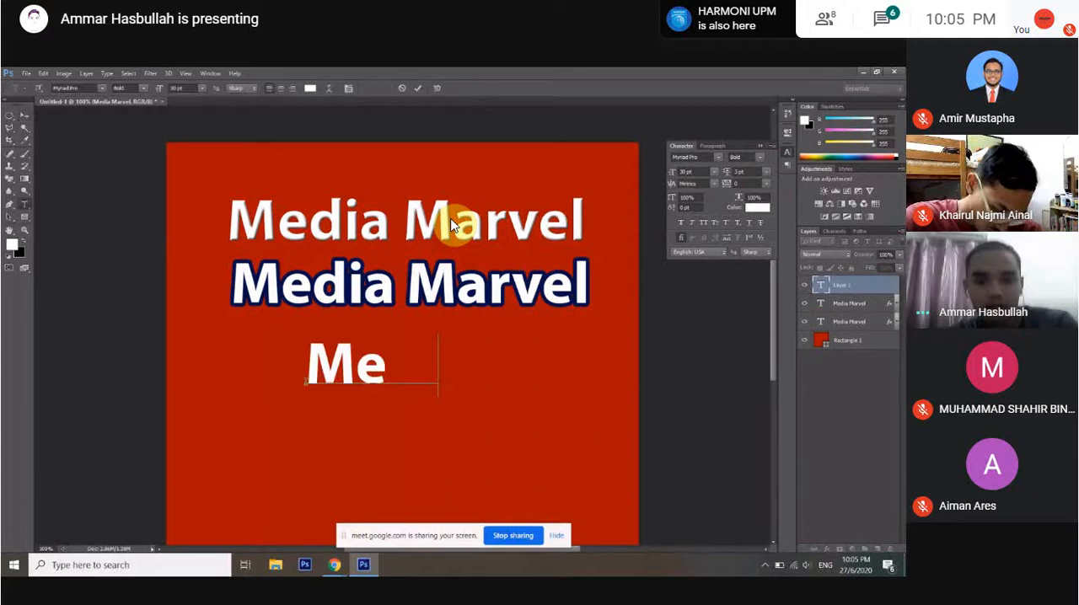
{"action": "type", "text": "dia Marvel"}
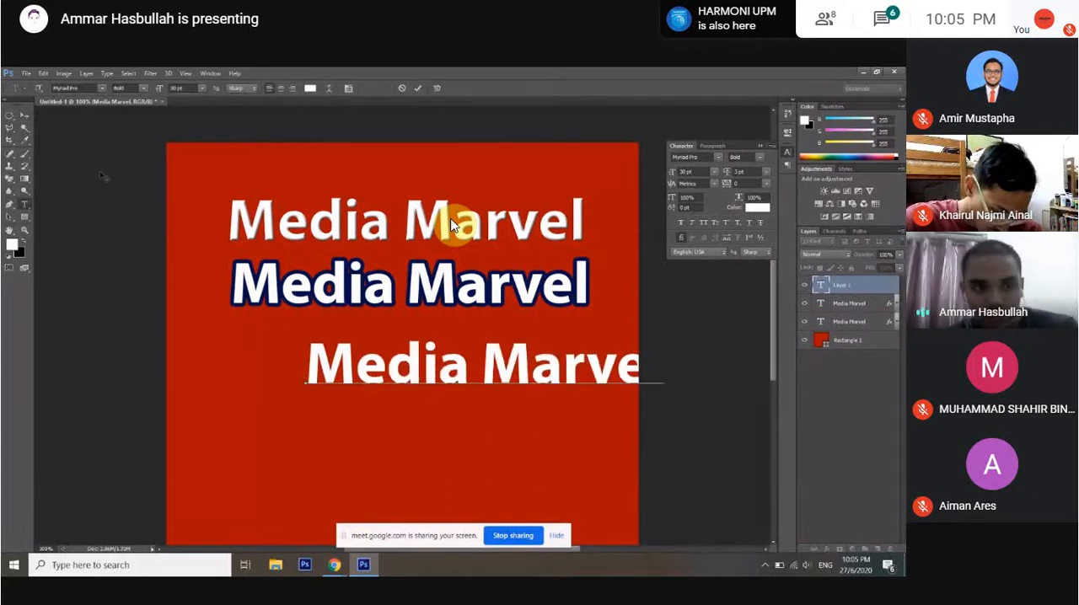
{"action": "key", "text": "ctrl+Return"}
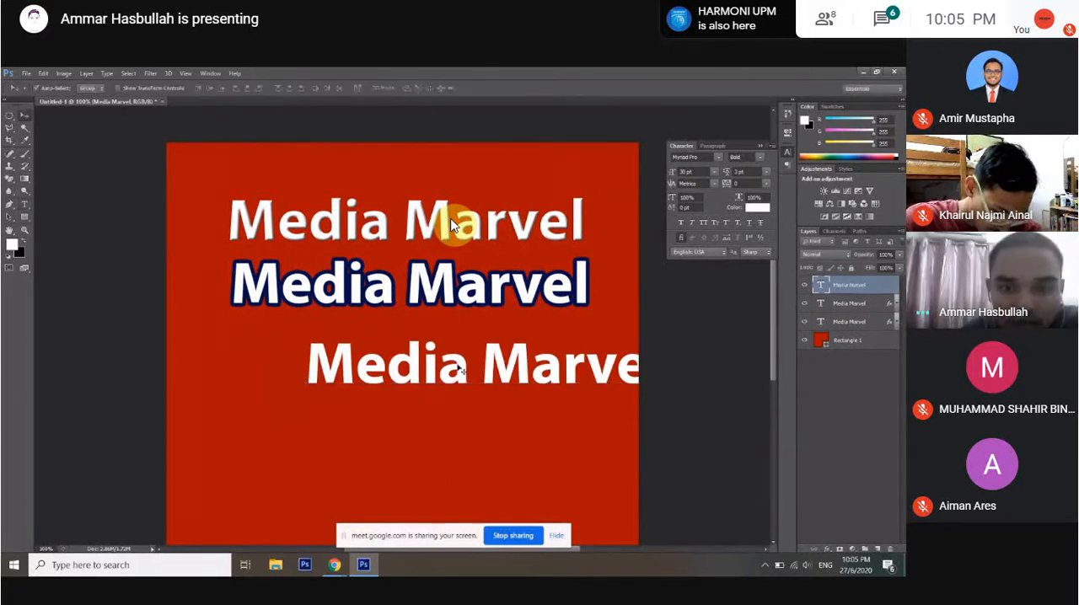
{"action": "left_click_drag", "start_coordinate": [459, 368], "coordinate": [387, 350]}
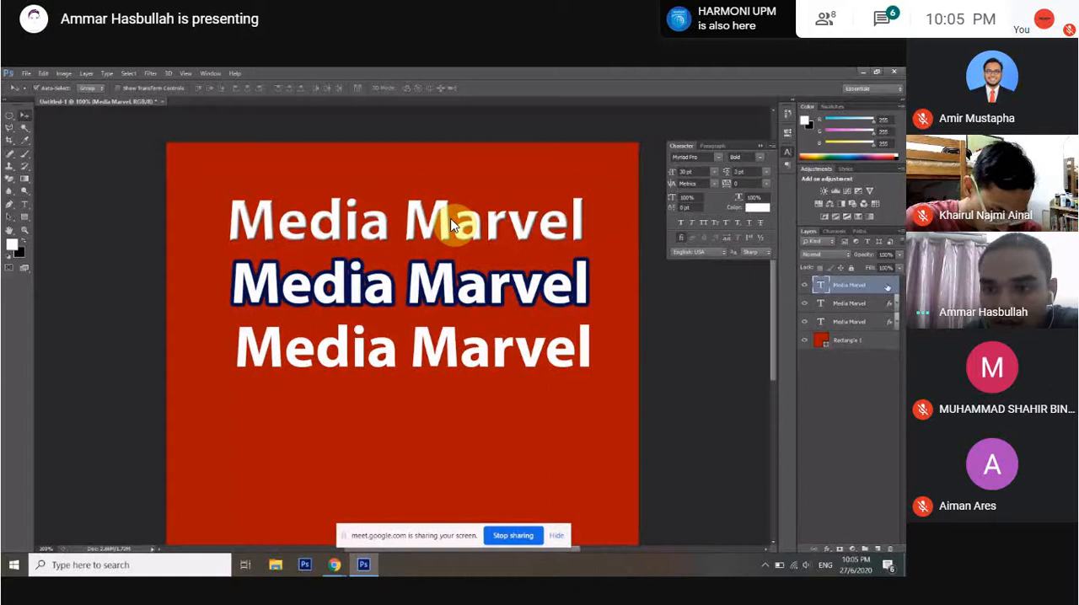
Add an Inner Shadow to the third text, trying different distance and choke values, and set its size to 6 px.
{"action": "double_click", "coordinate": [887, 287]}
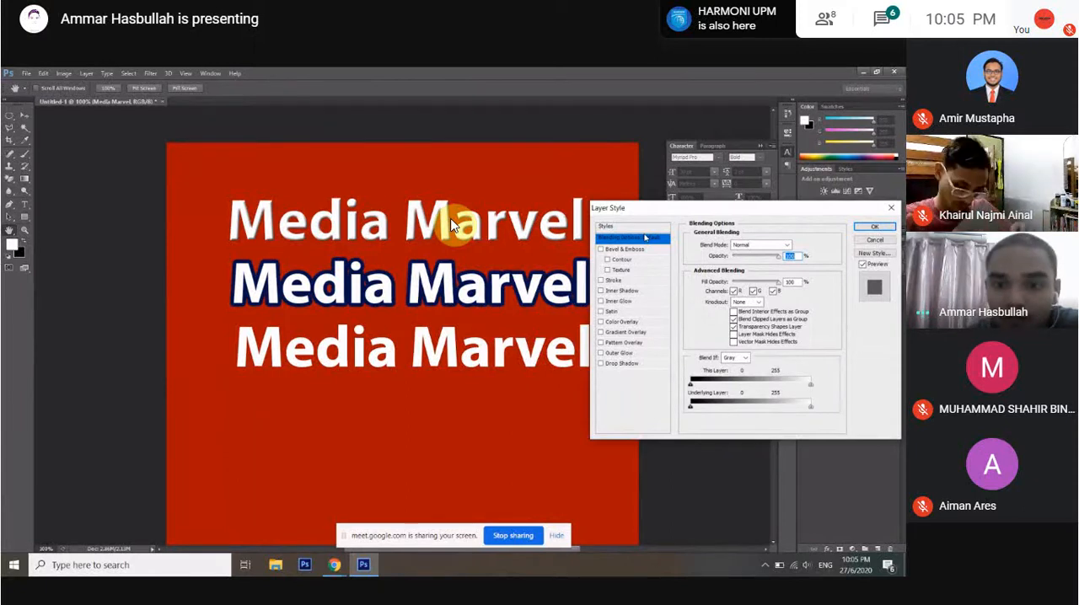
{"action": "left_click", "coordinate": [622, 291]}
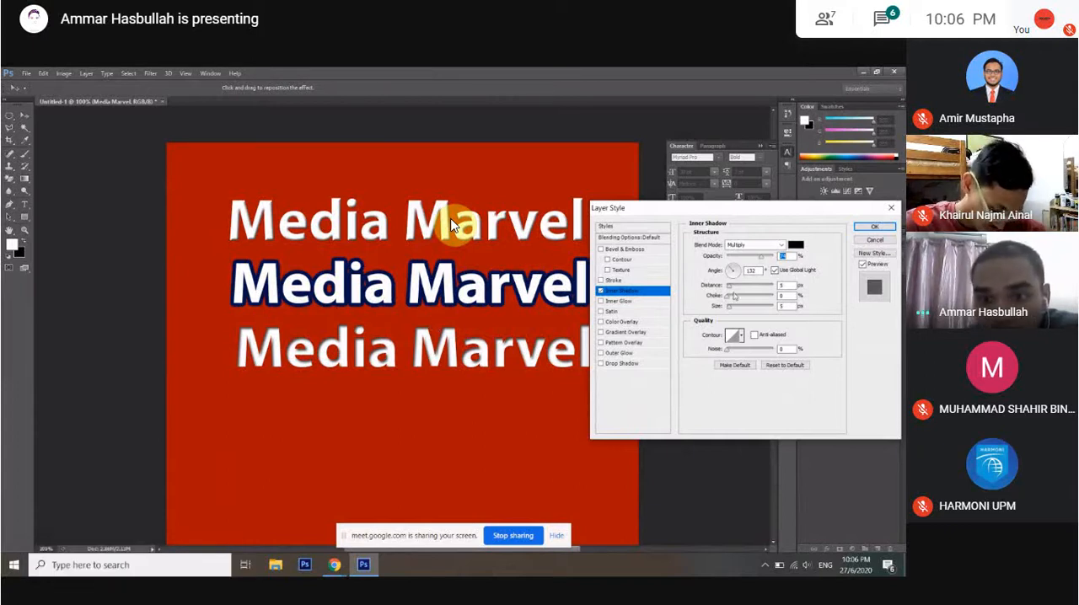
{"action": "left_click", "coordinate": [732, 288]}
{"action": "left_click_drag", "start_coordinate": [732, 288], "coordinate": [729, 289]}
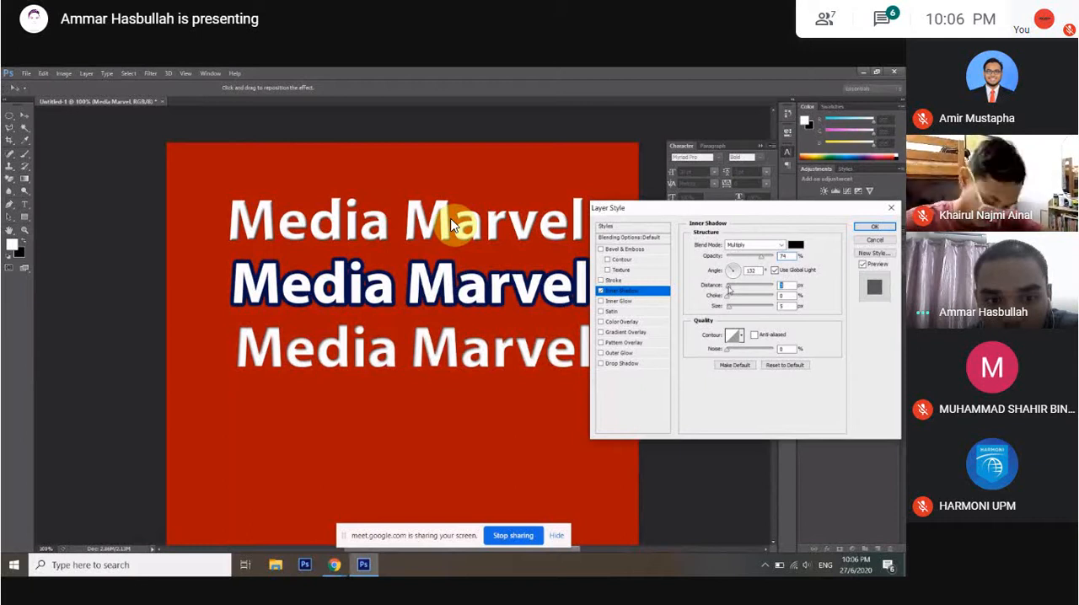
{"action": "key", "text": "Tab"}
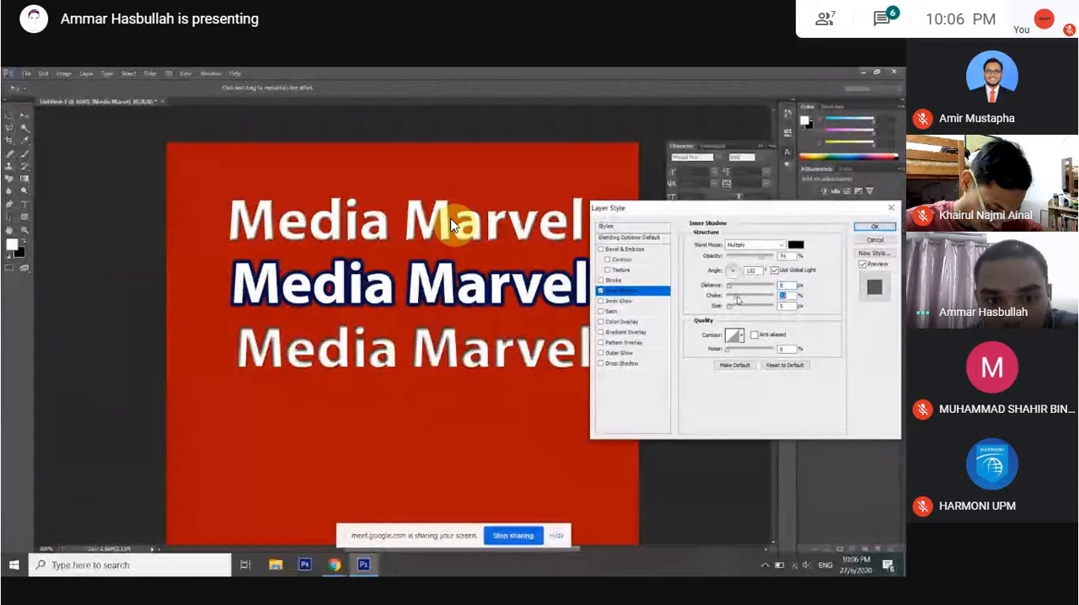
{"action": "left_click_drag", "start_coordinate": [738, 301], "coordinate": [696, 307]}
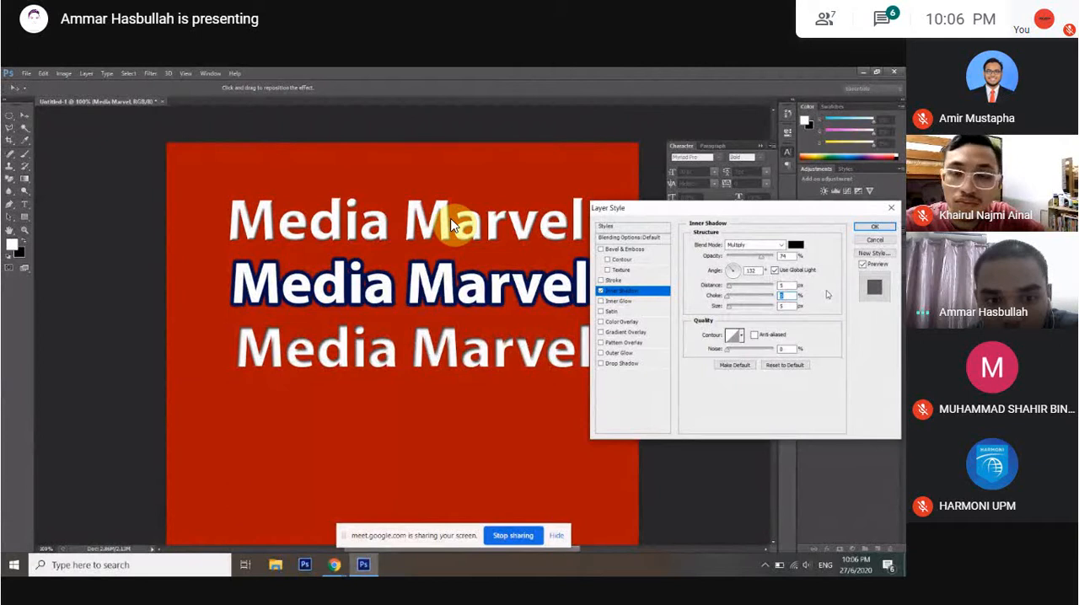
{"action": "left_click_drag", "start_coordinate": [730, 310], "coordinate": [729, 314]}
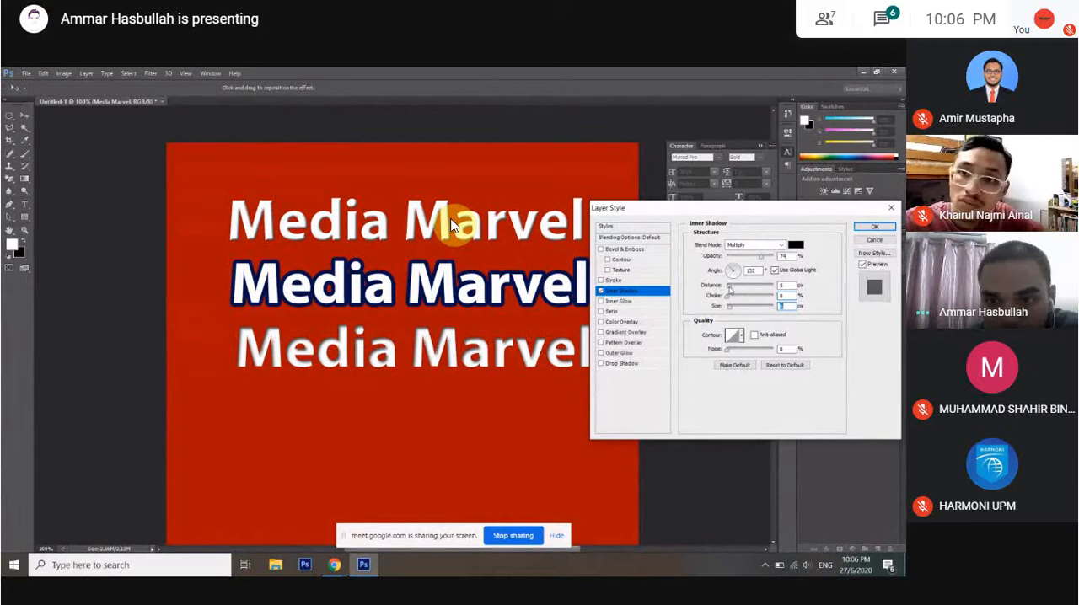
{"action": "left_click_drag", "start_coordinate": [730, 287], "coordinate": [761, 287]}
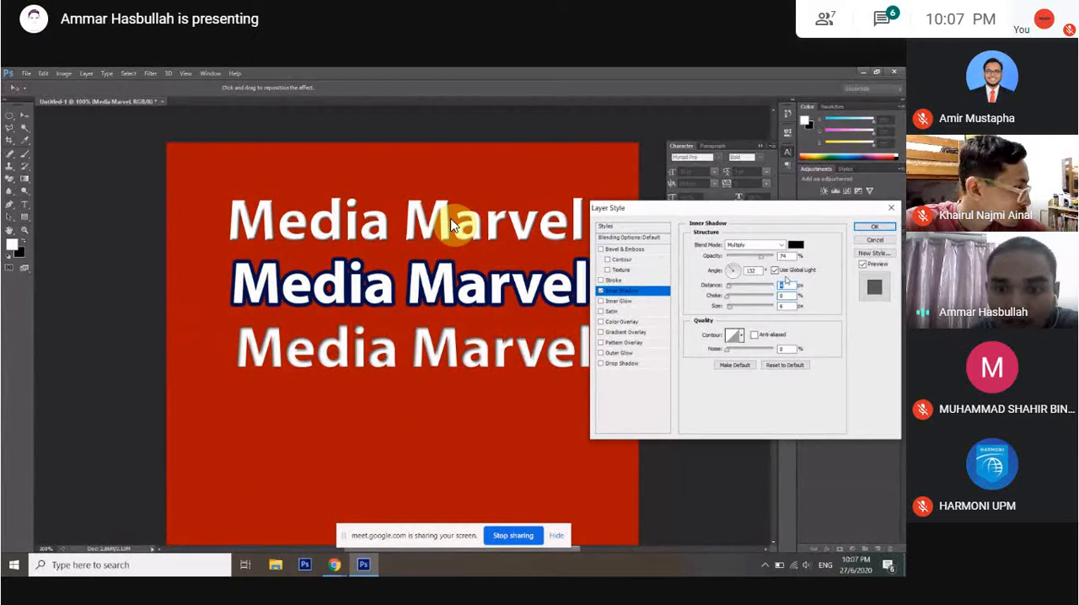
Try an Inner Glow on the third text and turn it off.
{"action": "left_click", "coordinate": [627, 303]}
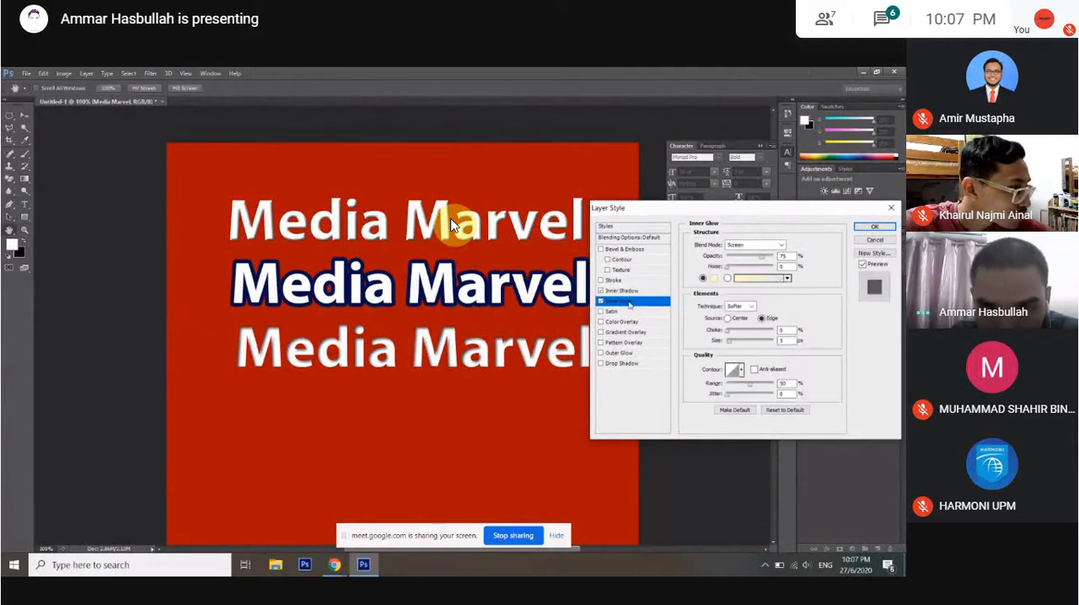
{"action": "left_click", "coordinate": [601, 302]}
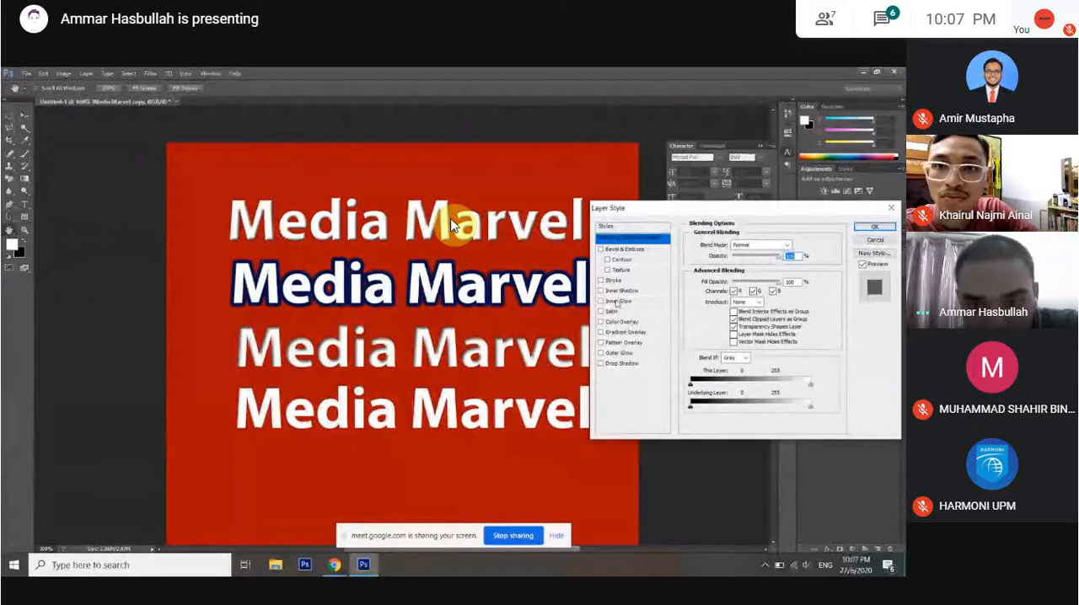
Try a pale yellow Inner Glow on the fourth text with 14% choke and a larger size, and discard it.
{"action": "left_click", "coordinate": [618, 302]}
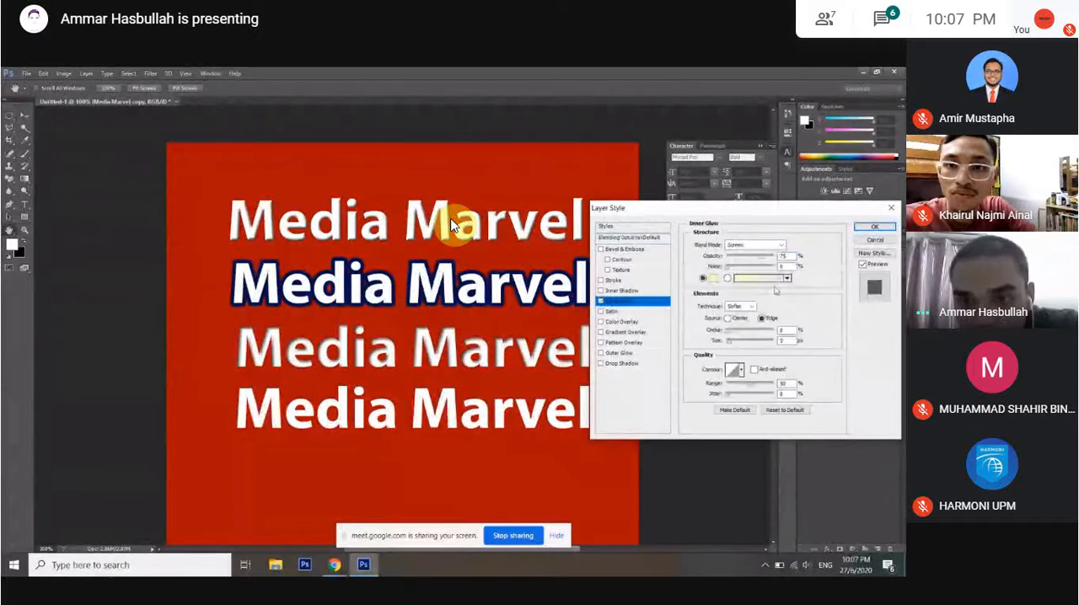
{"action": "left_click", "coordinate": [713, 278]}
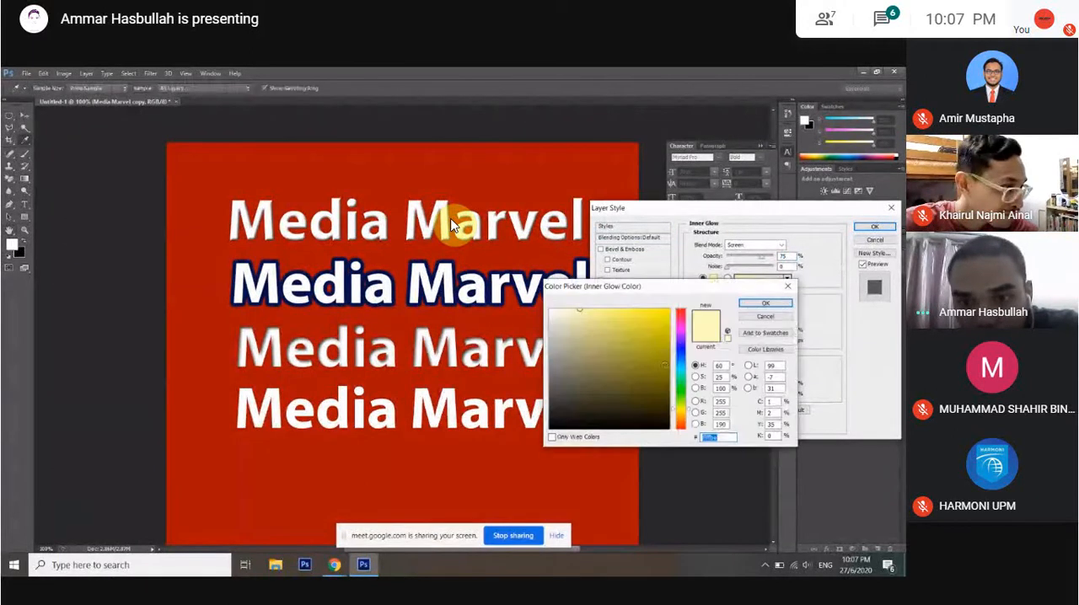
{"action": "left_click", "coordinate": [766, 303]}
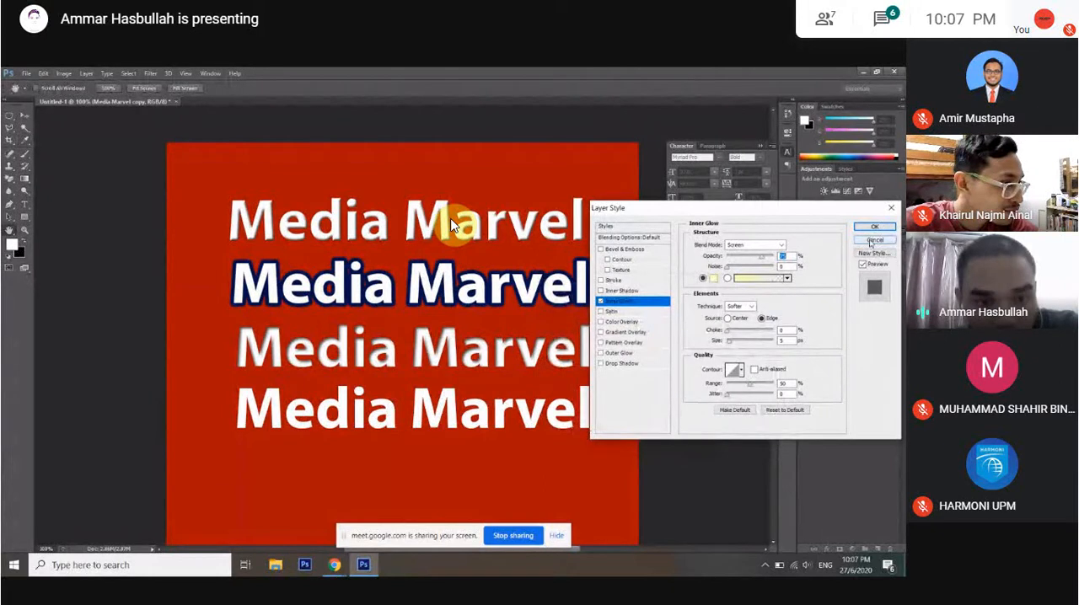
{"action": "left_click", "coordinate": [732, 333]}
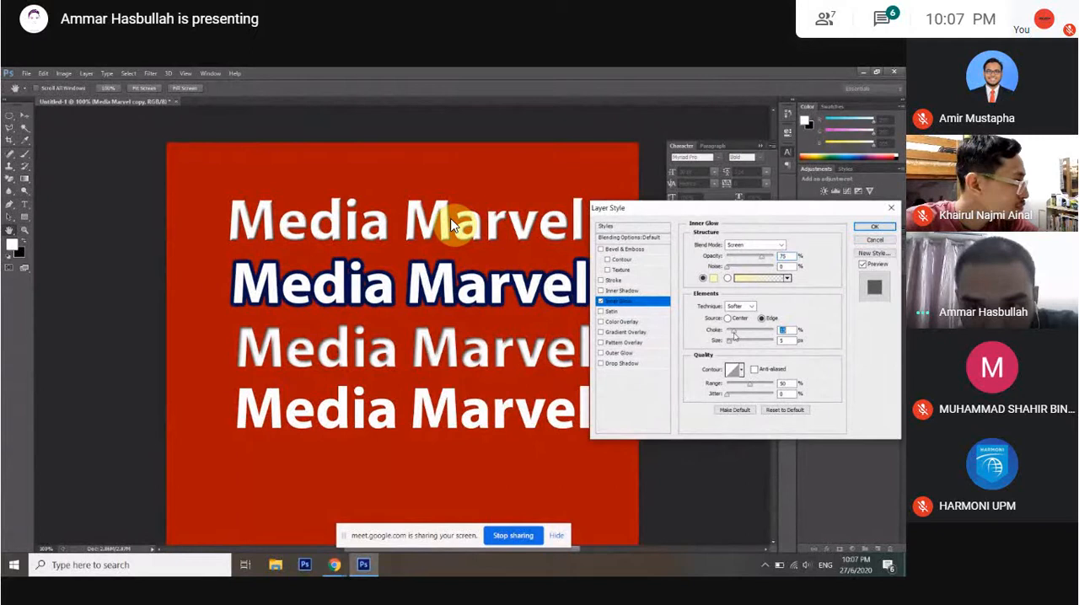
{"action": "type", "text": "14"}
{"action": "left_click", "coordinate": [735, 344]}
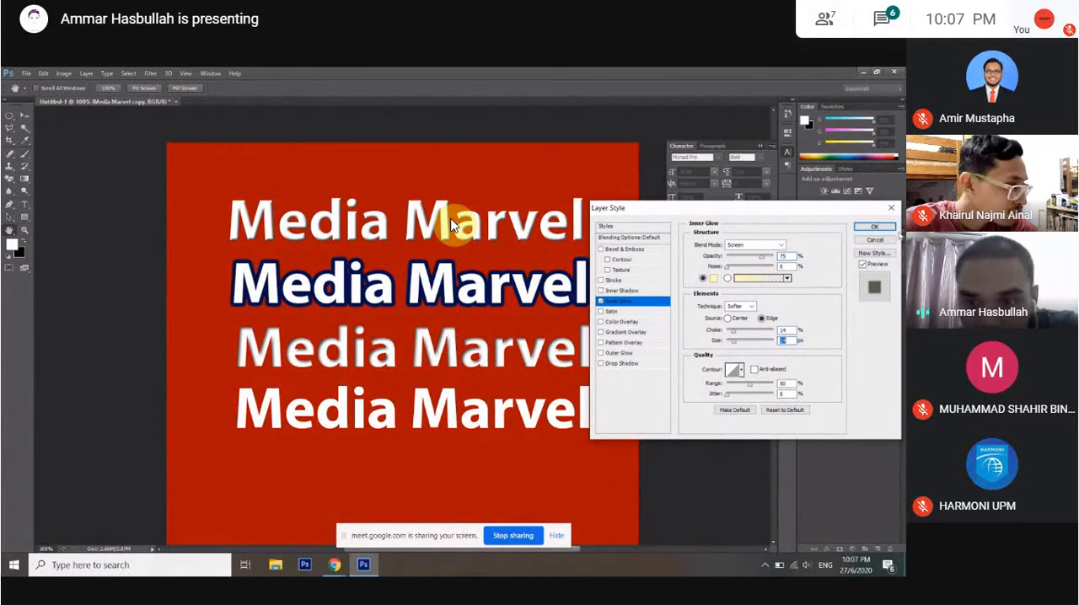
{"action": "left_click", "coordinate": [880, 243]}
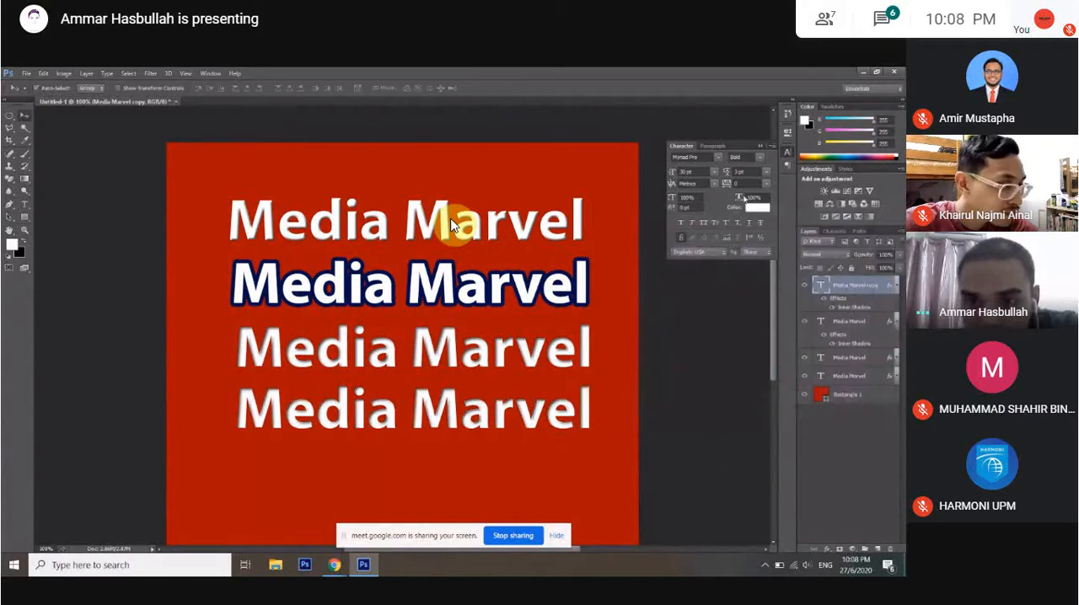
Recolour the fourth text line black.
{"action": "left_click", "coordinate": [756, 207]}
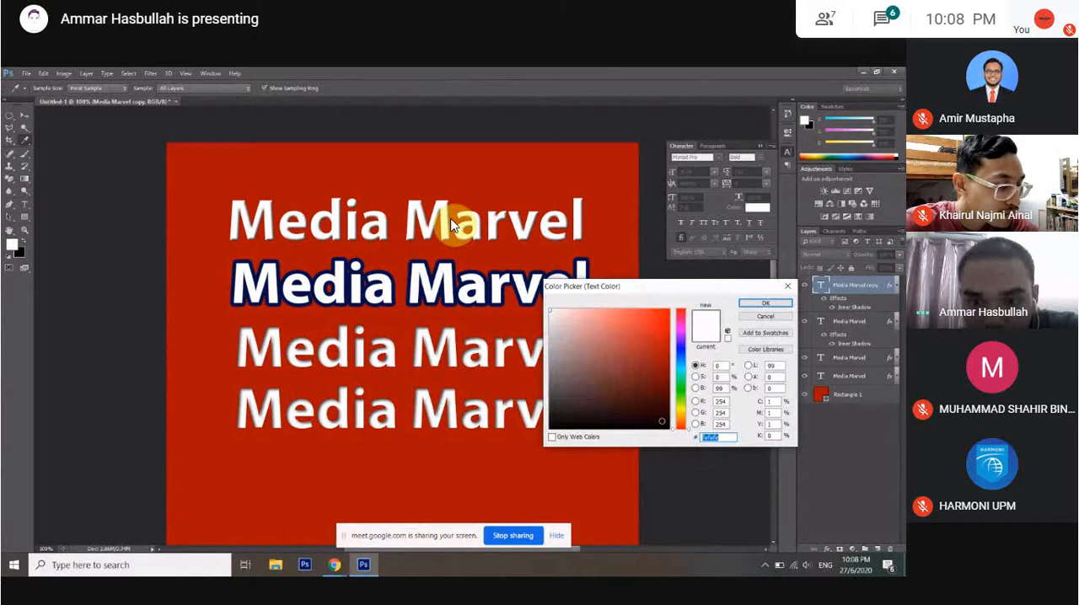
{"action": "left_click", "coordinate": [661, 421]}
{"action": "left_click", "coordinate": [765, 304]}
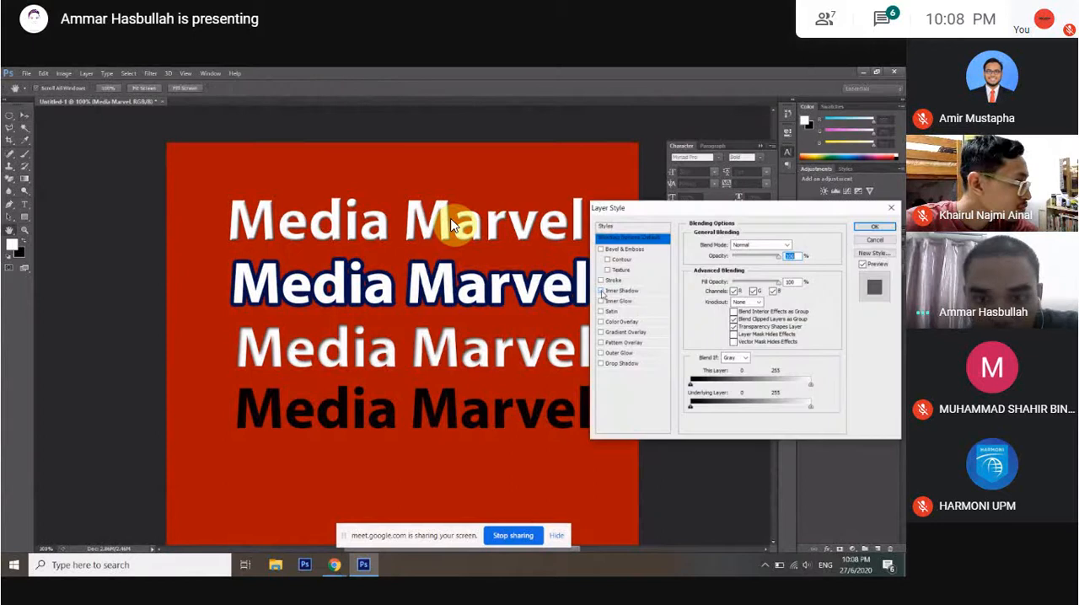
Add an Inner Glow to the black text, keeping the Screen blend mode, and try its choke and size.
{"action": "left_click", "coordinate": [602, 301]}
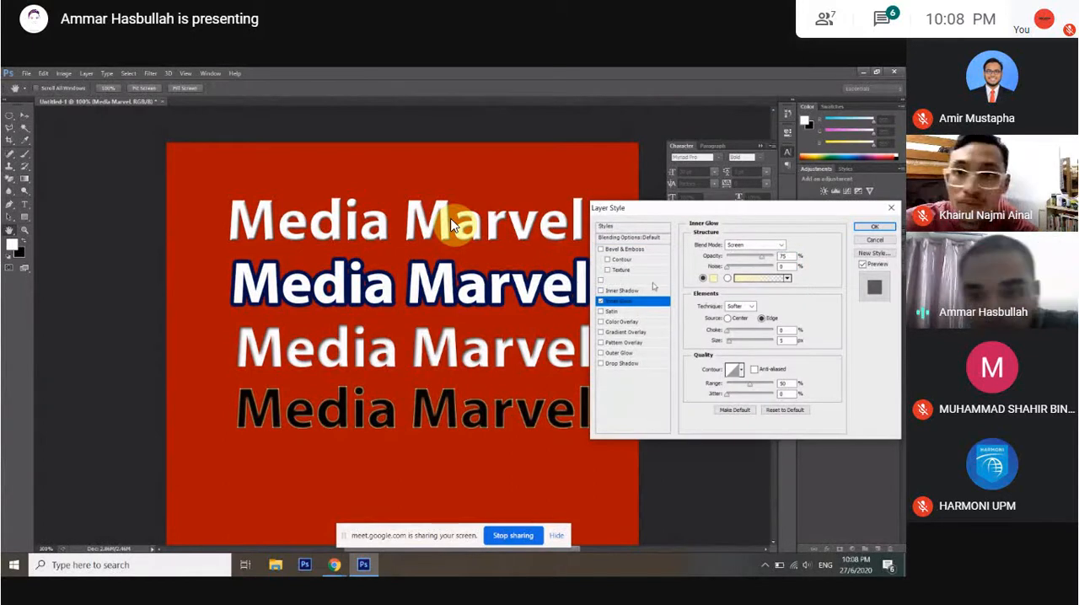
{"action": "left_click", "coordinate": [780, 245]}
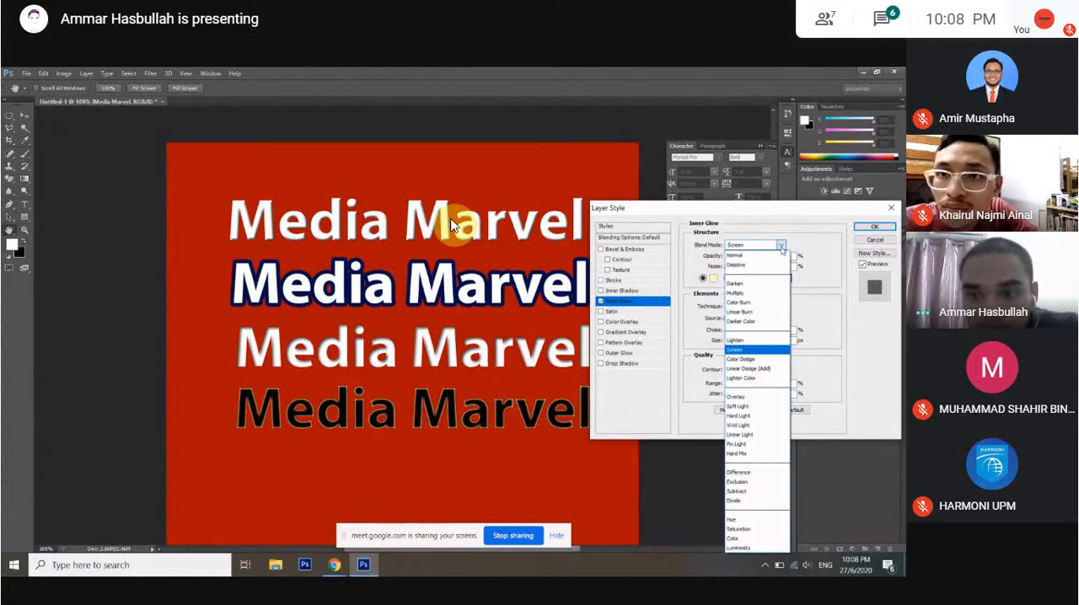
{"action": "left_click", "coordinate": [782, 248]}
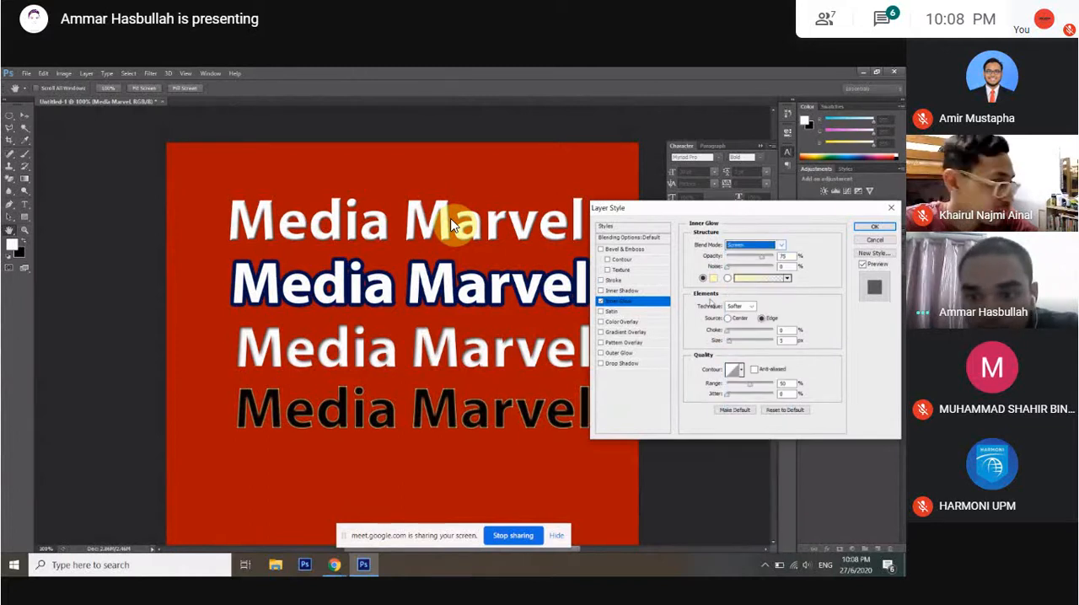
{"action": "left_click", "coordinate": [735, 334]}
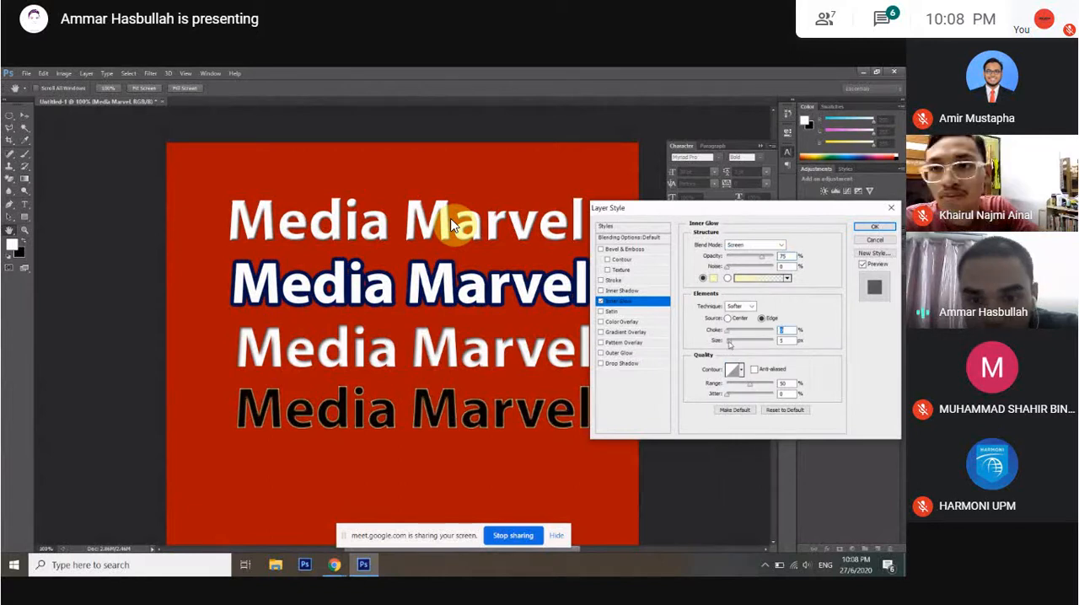
{"action": "left_click", "coordinate": [730, 343]}
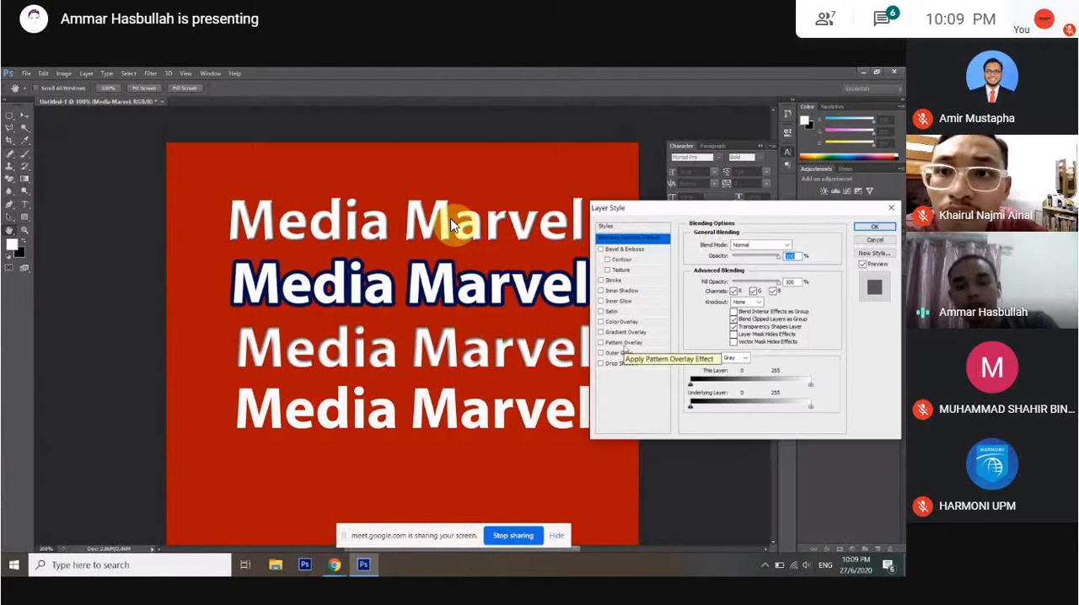
Try a Satin effect and a red Color Overlay on the fourth text, turning each one off.
{"action": "left_click", "coordinate": [619, 313]}
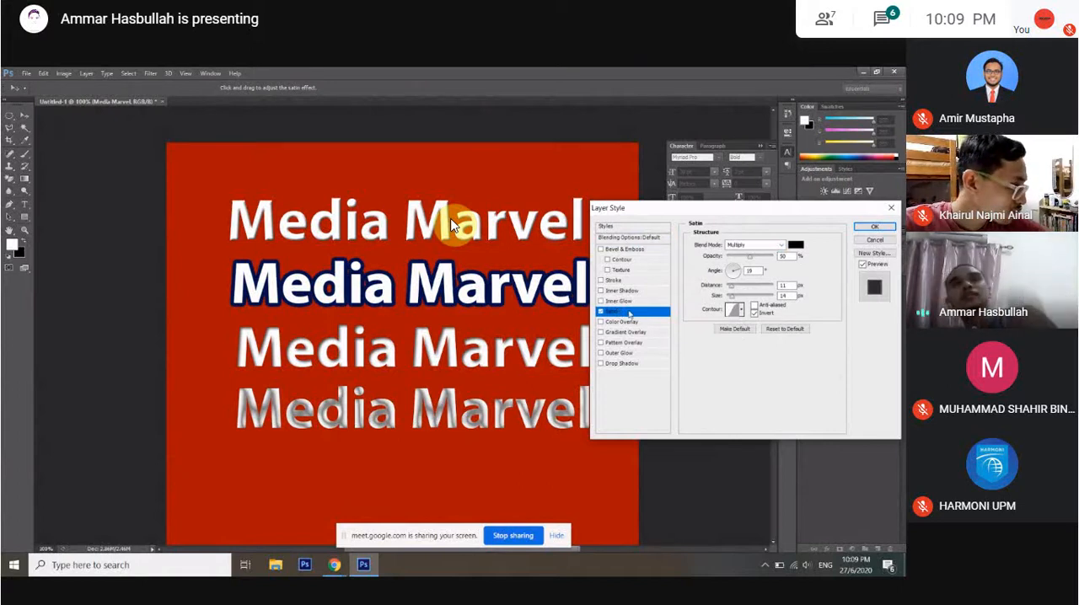
{"action": "key", "text": "space"}
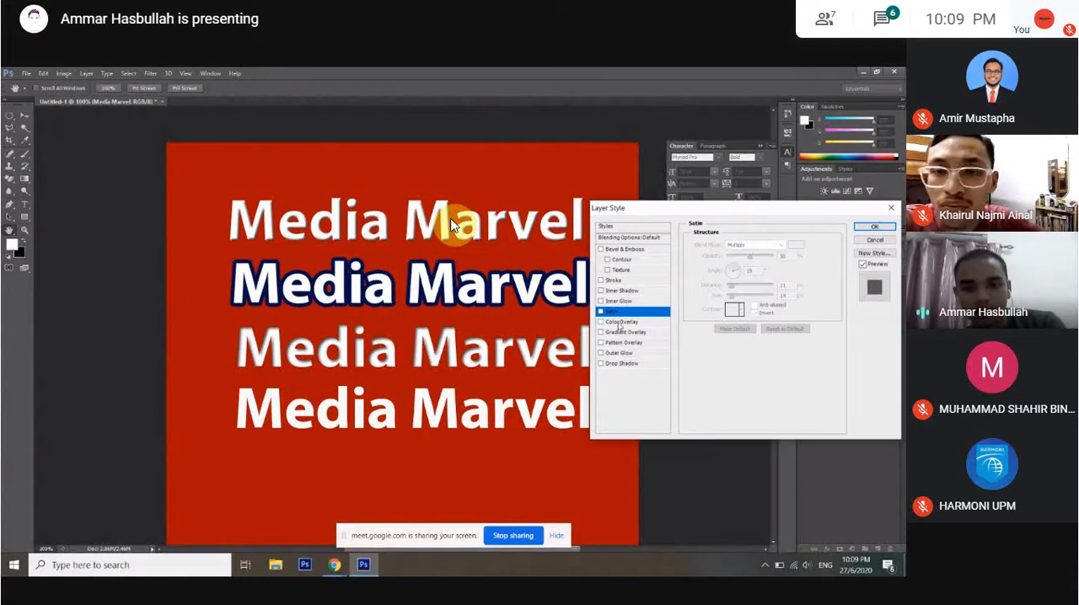
{"action": "left_click", "coordinate": [620, 322]}
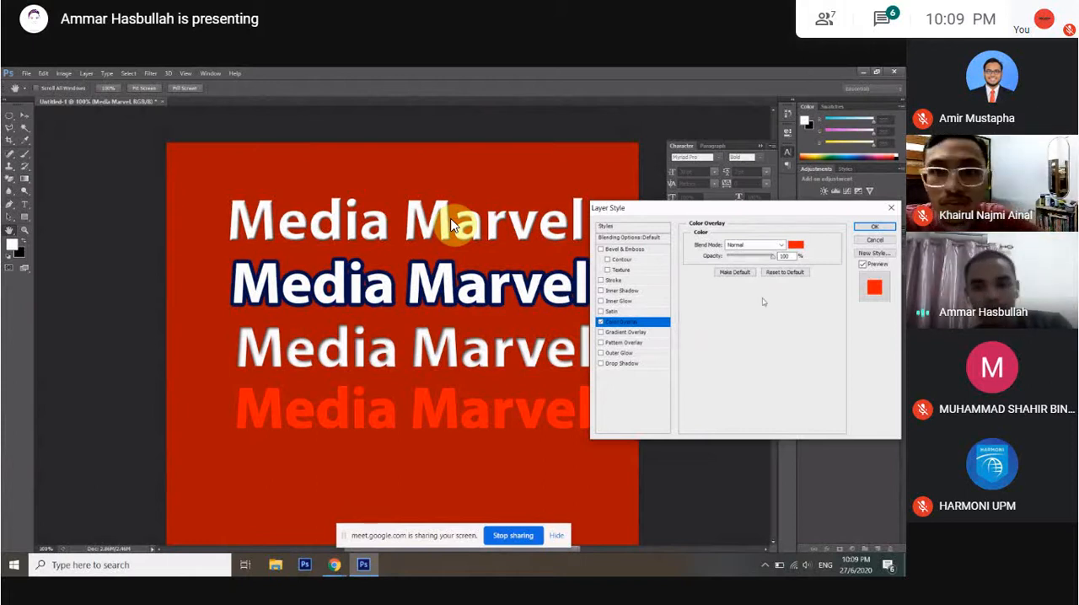
{"action": "left_click", "coordinate": [796, 243]}
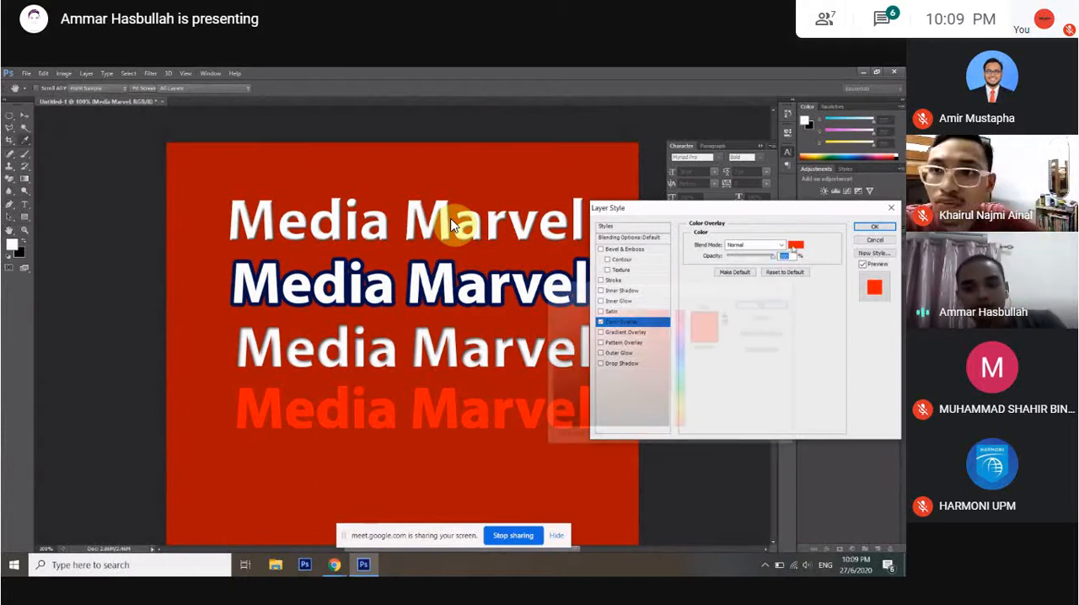
{"action": "left_click", "coordinate": [766, 317]}
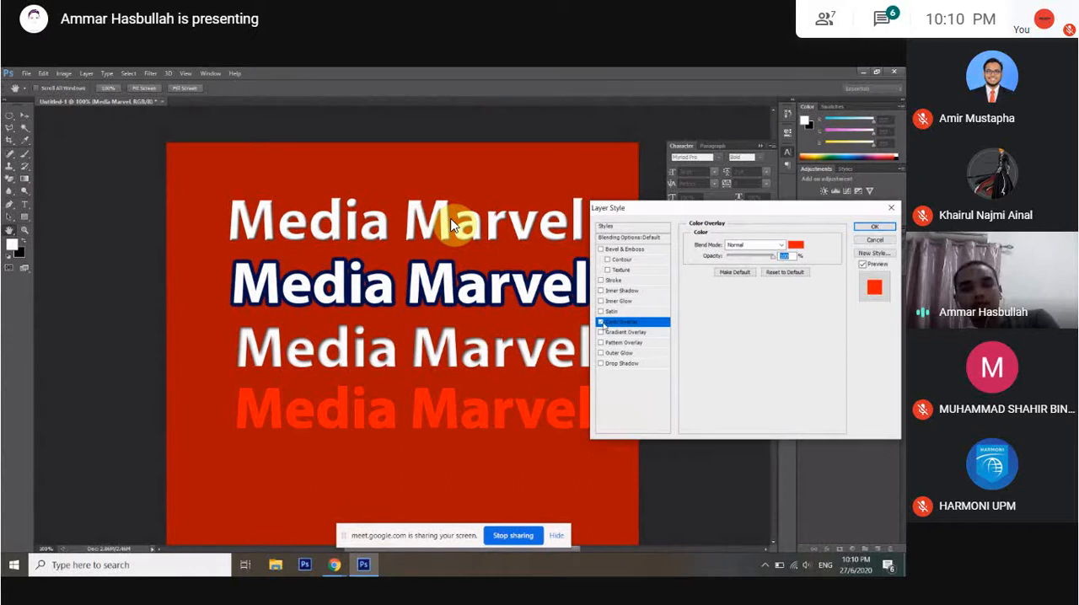
{"action": "left_click", "coordinate": [601, 323]}
Add a Gradient Overlay to the fourth text line and set the gradient's end colour stop to #001960.
{"action": "left_click", "coordinate": [612, 333]}
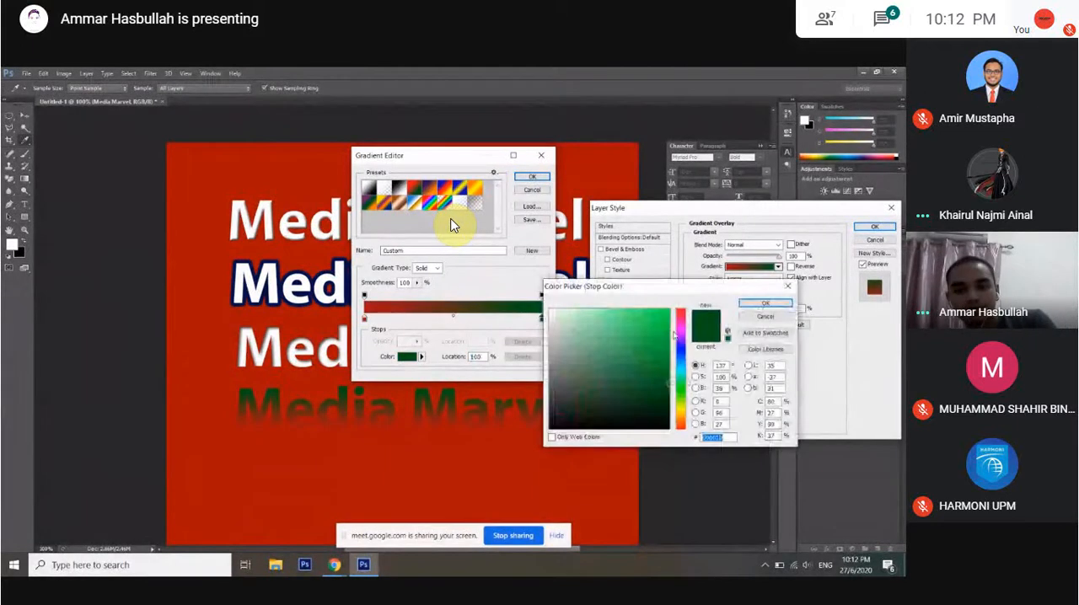
{"action": "type", "text": "001960"}
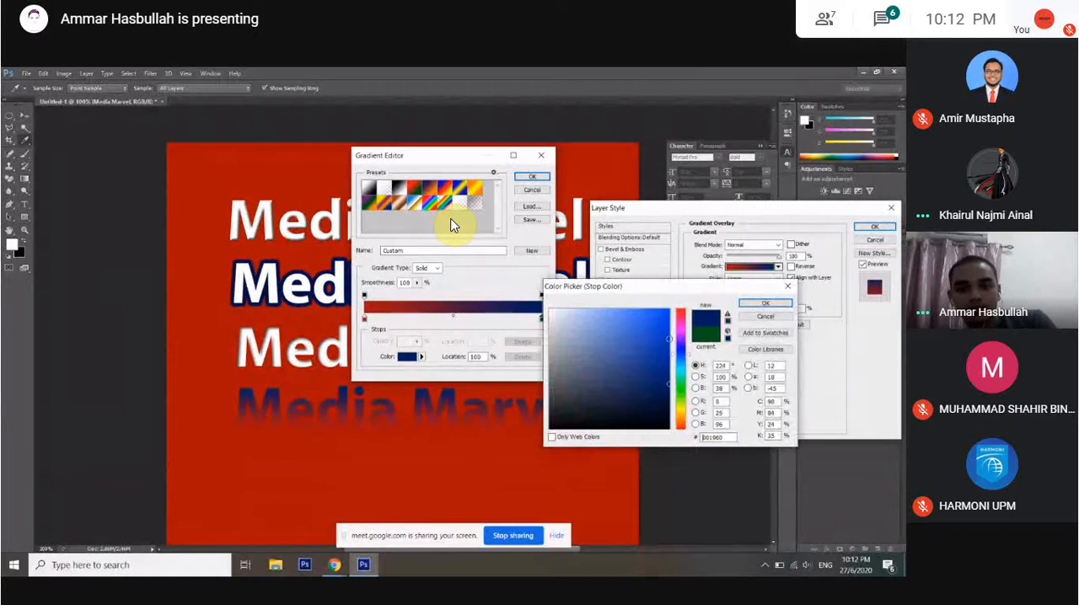
{"action": "left_click", "coordinate": [766, 302]}
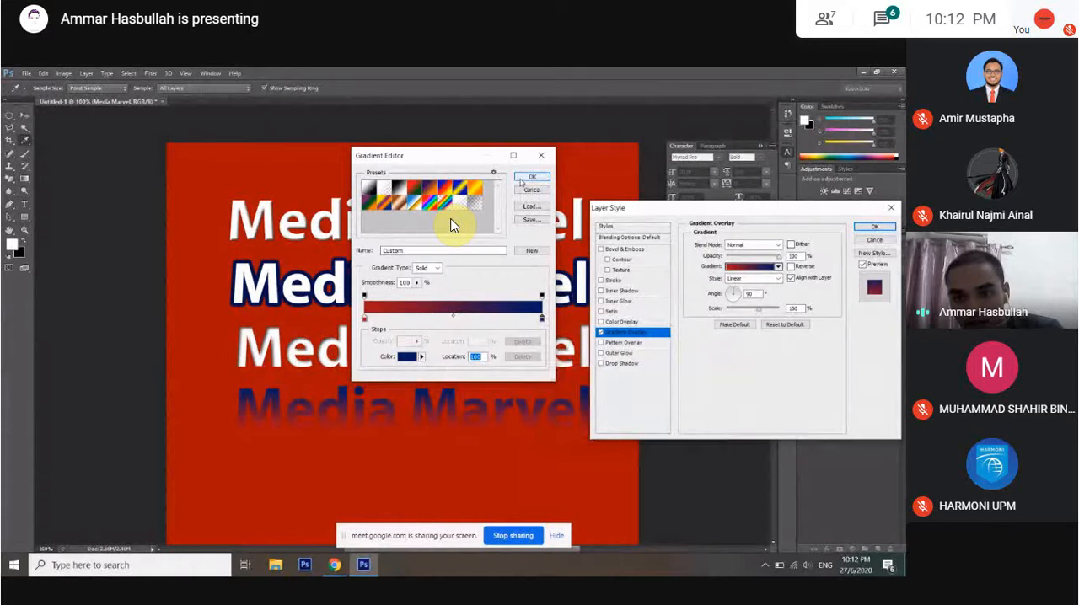
{"action": "key", "text": "Return"}
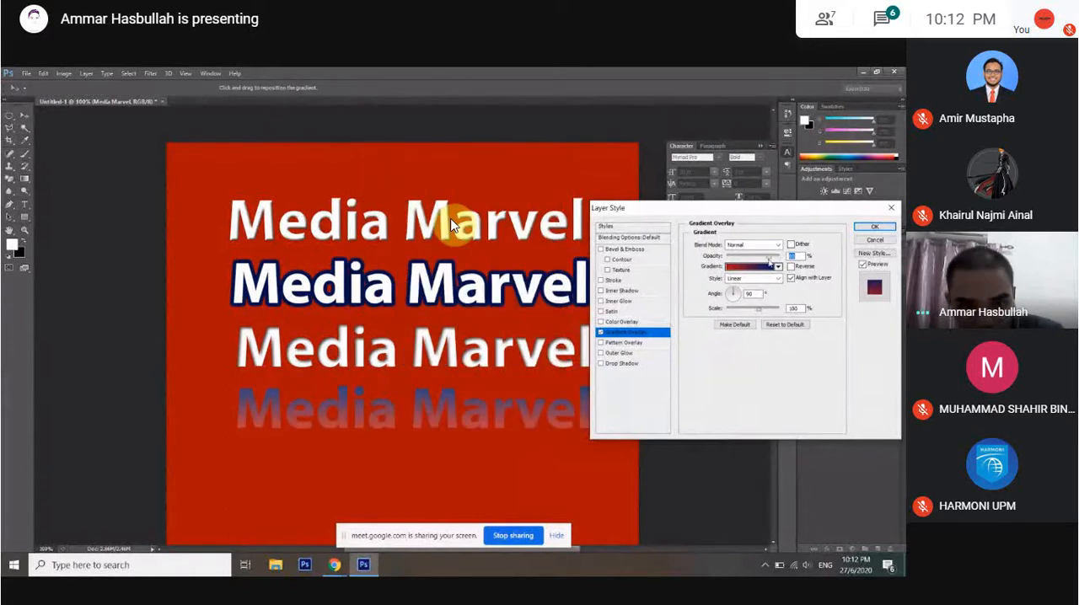
Try the gradient overlay's opacity and scale, return the opacity to 100%, and apply the style to the fourth text.
{"action": "left_click_drag", "start_coordinate": [768, 259], "coordinate": [789, 268]}
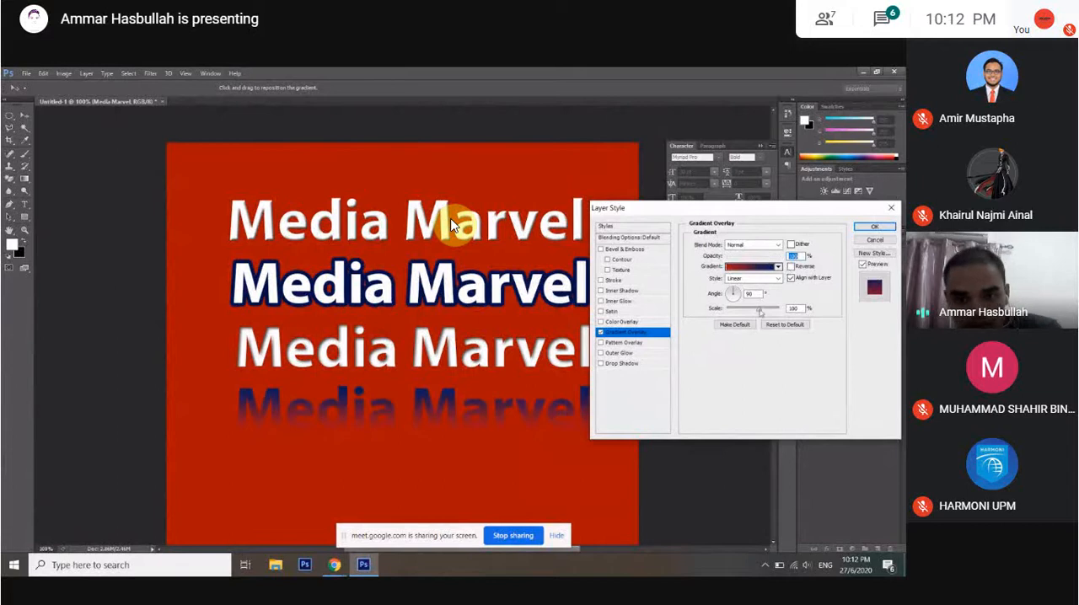
{"action": "left_click_drag", "start_coordinate": [759, 312], "coordinate": [758, 317]}
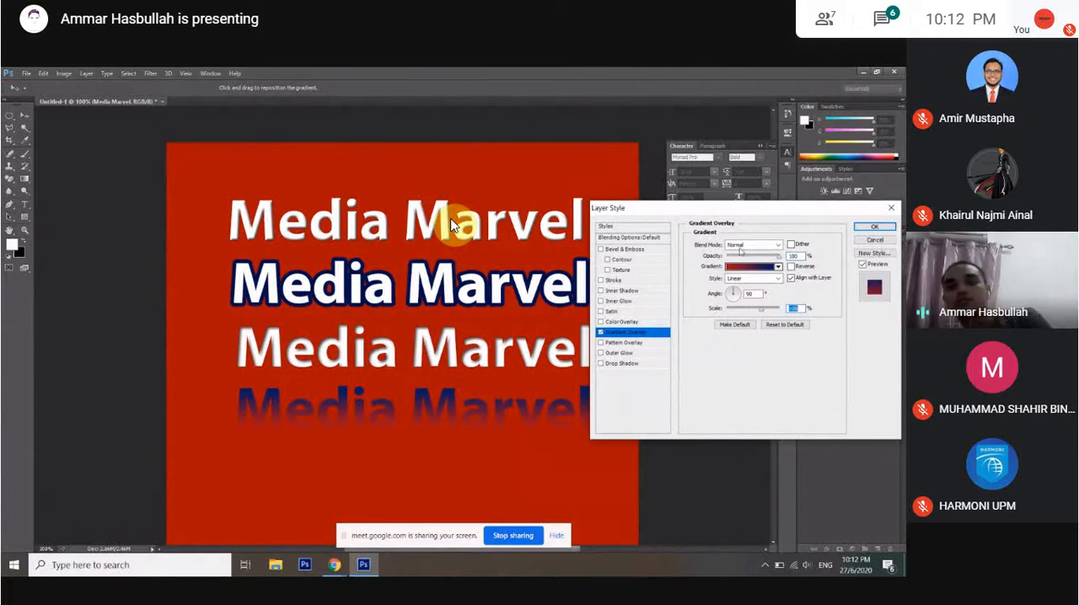
{"action": "left_click", "coordinate": [874, 228]}
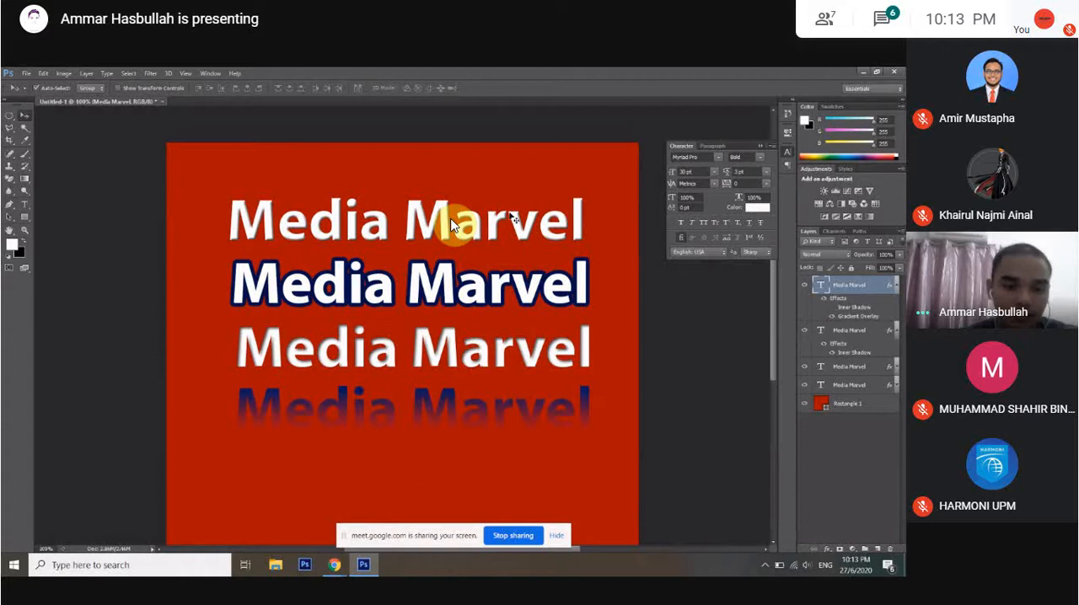
Add a fifth white Media Marvel text line and place it beneath the gradient text.
{"action": "key", "text": "t"}
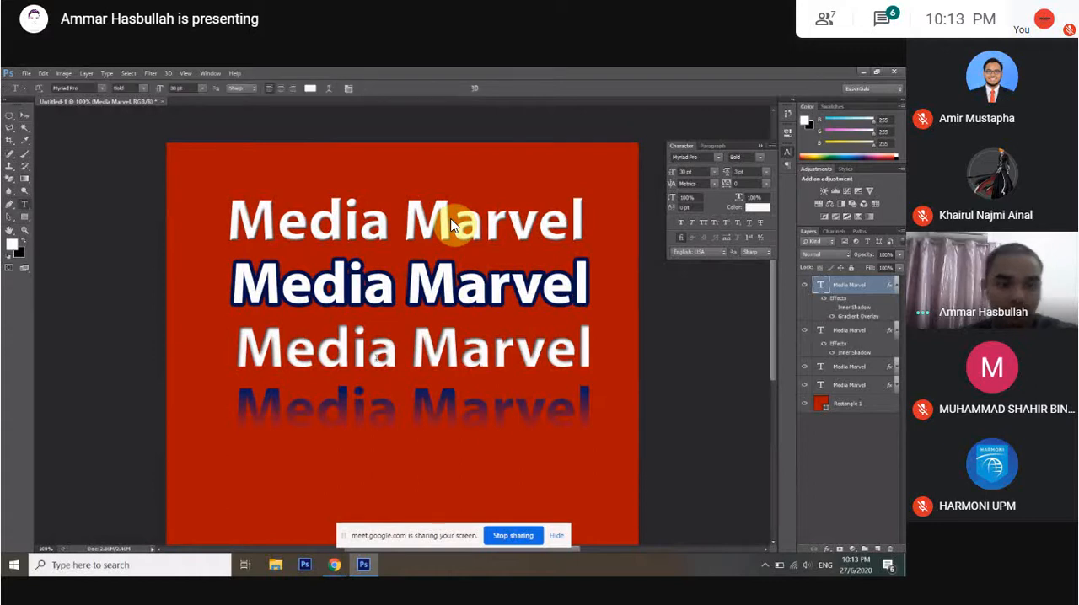
{"action": "left_click", "coordinate": [367, 468]}
{"action": "type", "text": "Media M"}
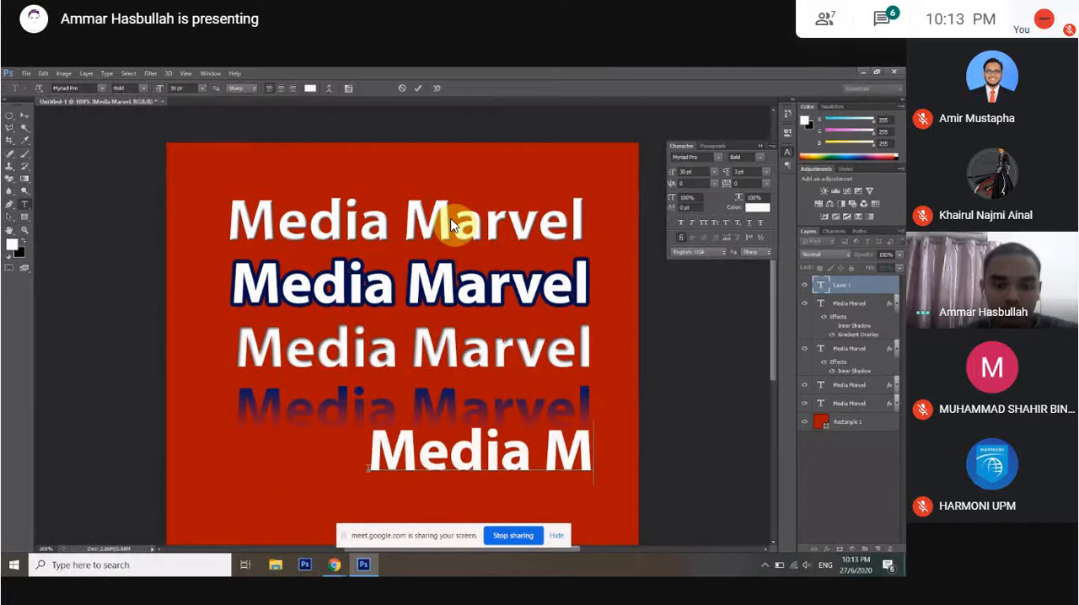
{"action": "type", "text": "arvel"}
{"action": "key", "text": "ctrl+Return"}
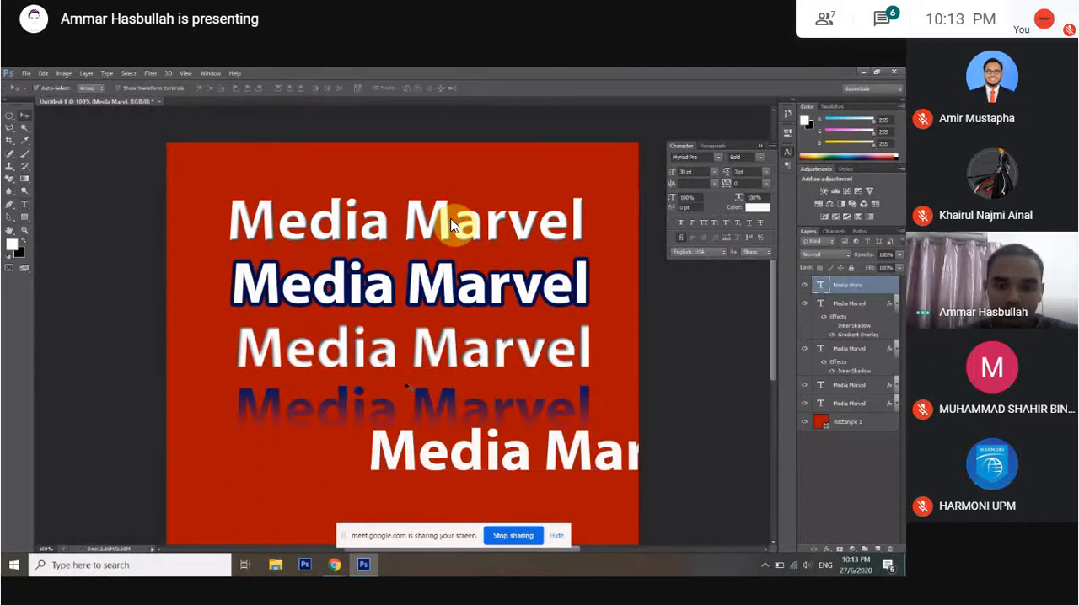
{"action": "left_click_drag", "start_coordinate": [604, 466], "coordinate": [469, 479]}
Insert the missing "e" so the fifth line reads Media Marvel, and nudge the line slightly.
{"action": "key", "text": "t"}
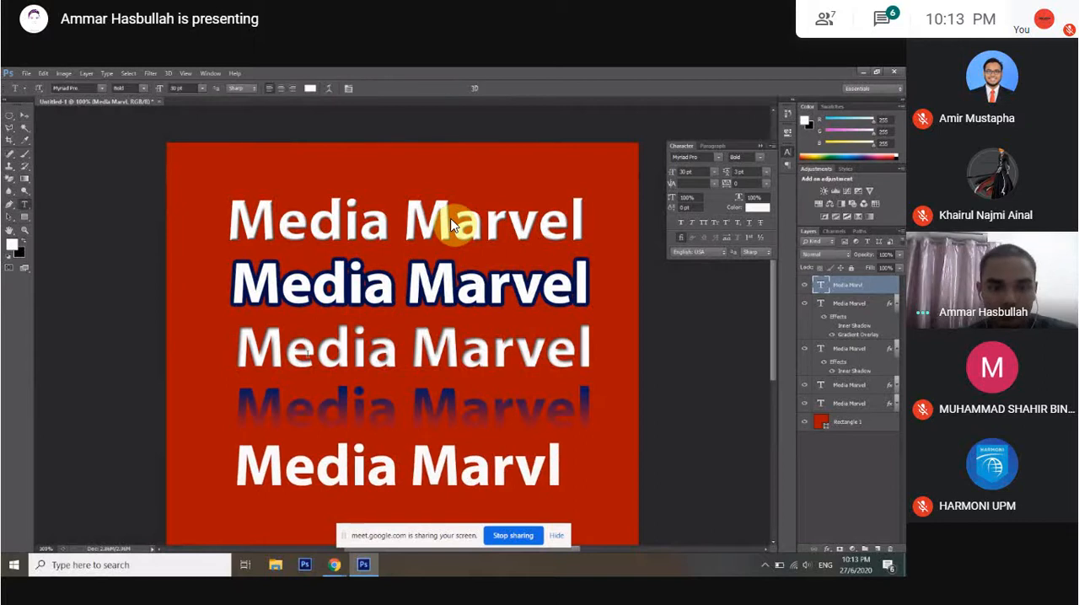
{"action": "left_click", "coordinate": [546, 466]}
{"action": "type", "text": "e"}
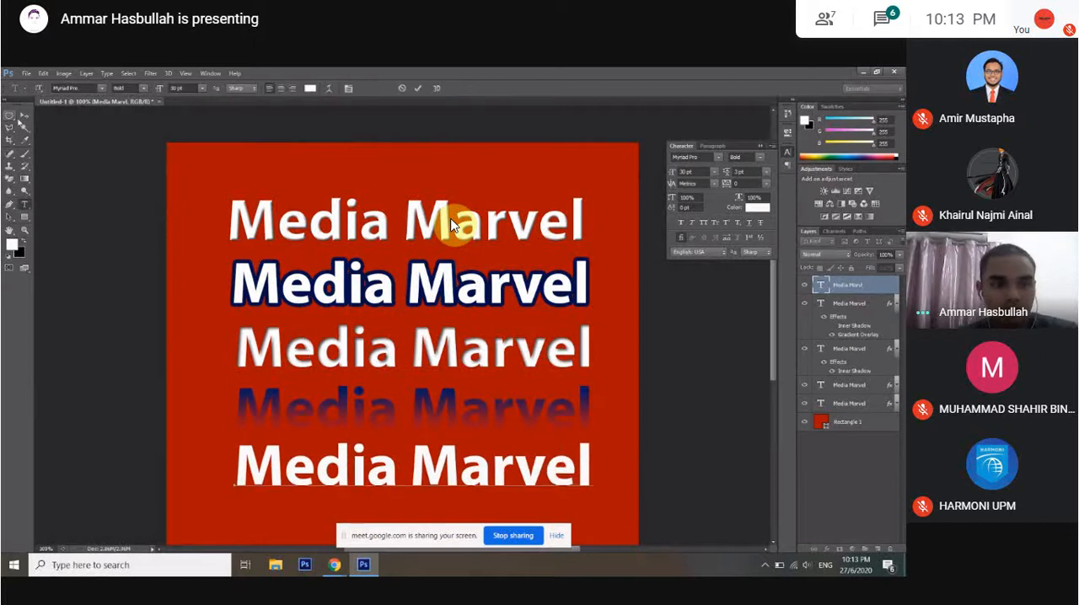
{"action": "left_click", "coordinate": [21, 116]}
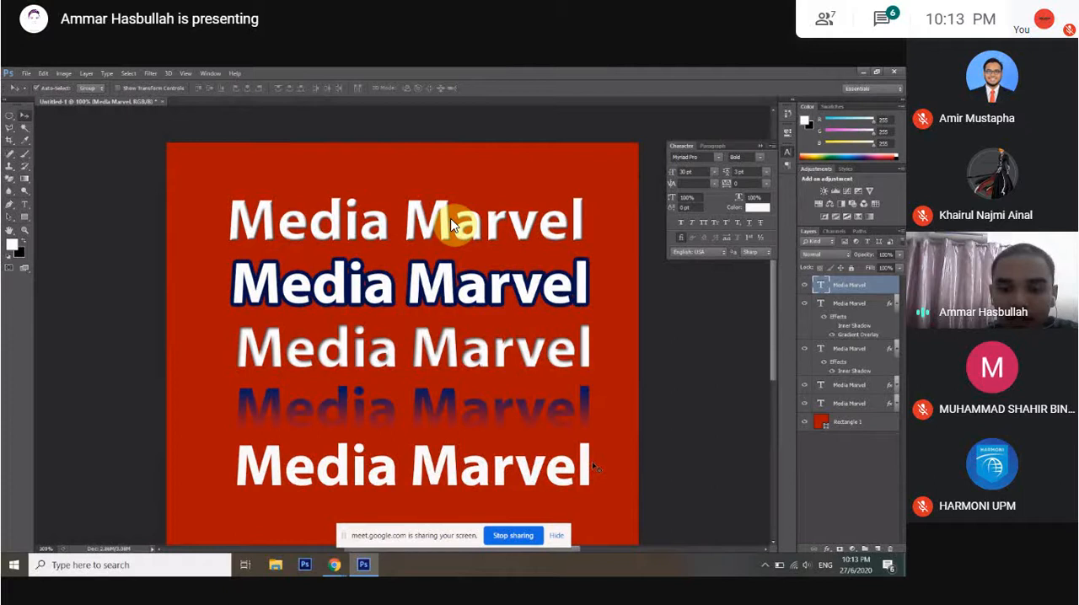
{"action": "left_click_drag", "start_coordinate": [592, 466], "coordinate": [596, 469]}
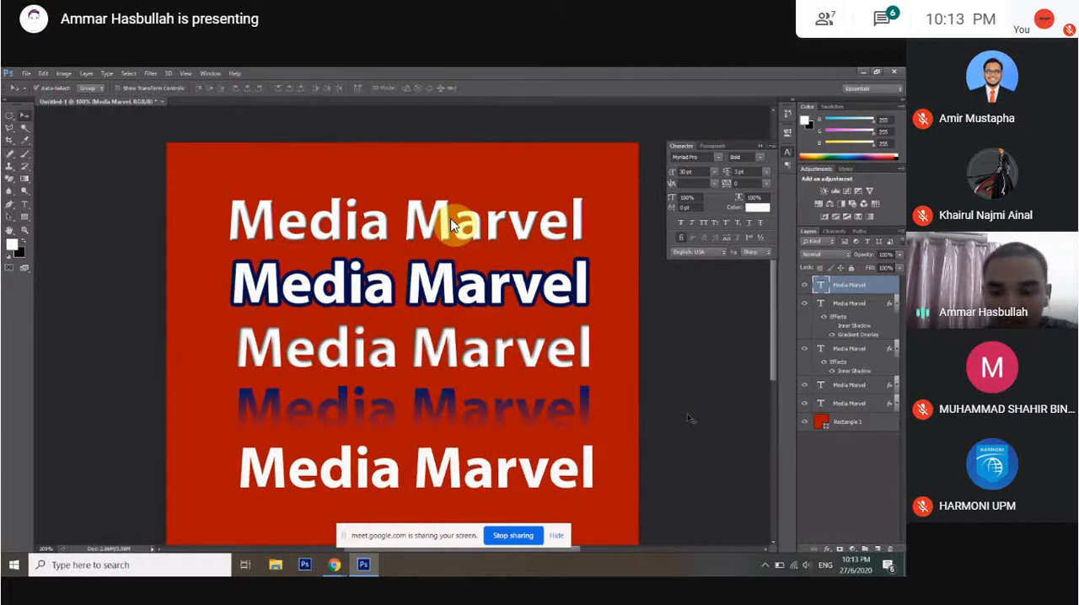
Try a Pattern Overlay with the multicoloured striped pattern on the fifth text line, and turn it off.
{"action": "double_click", "coordinate": [880, 288]}
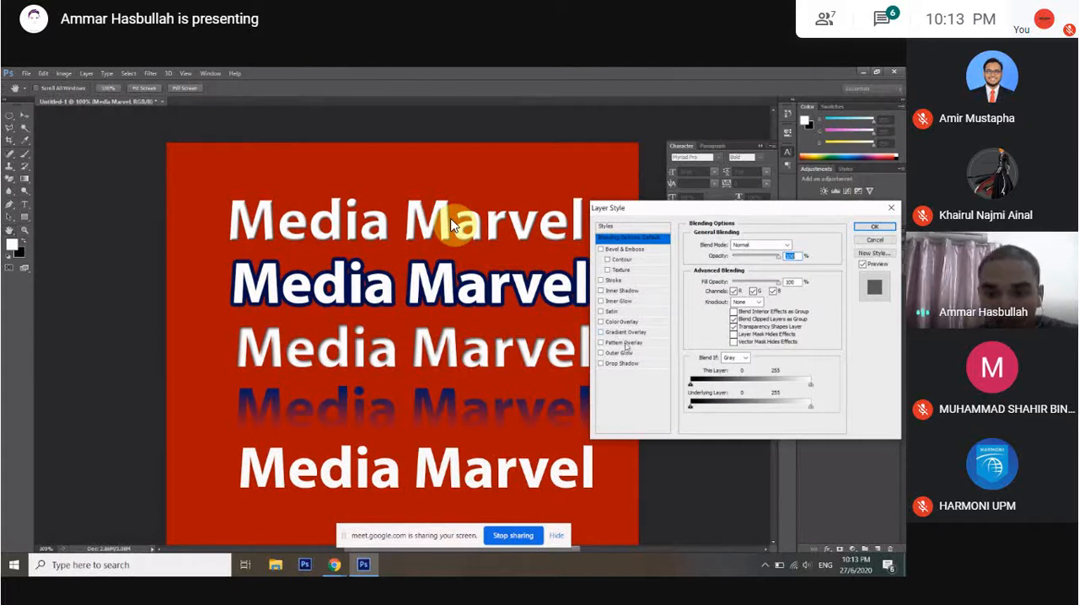
{"action": "left_click", "coordinate": [624, 344]}
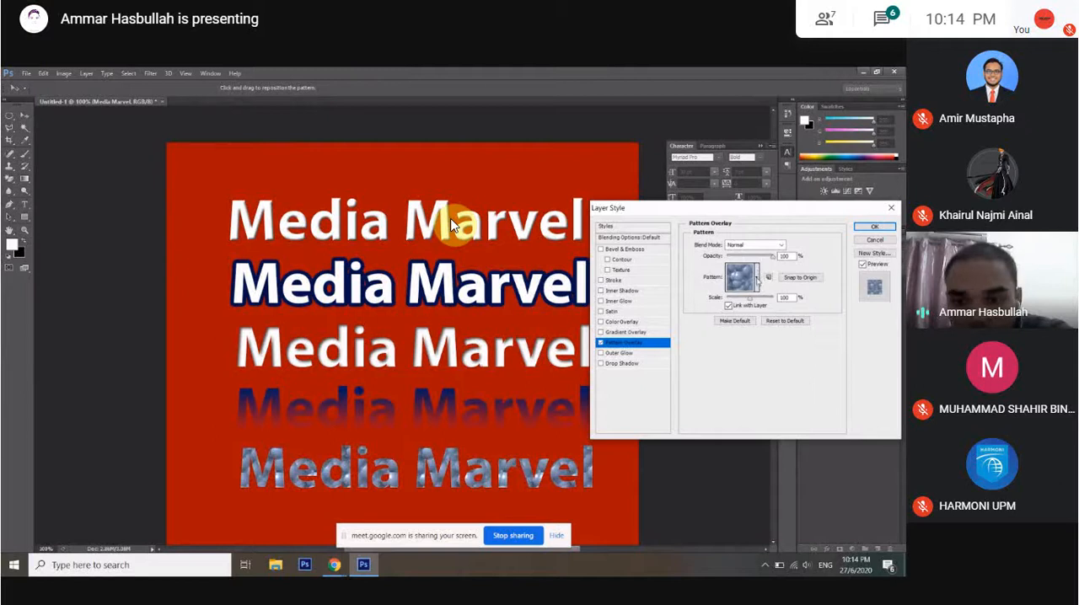
{"action": "left_click", "coordinate": [756, 278]}
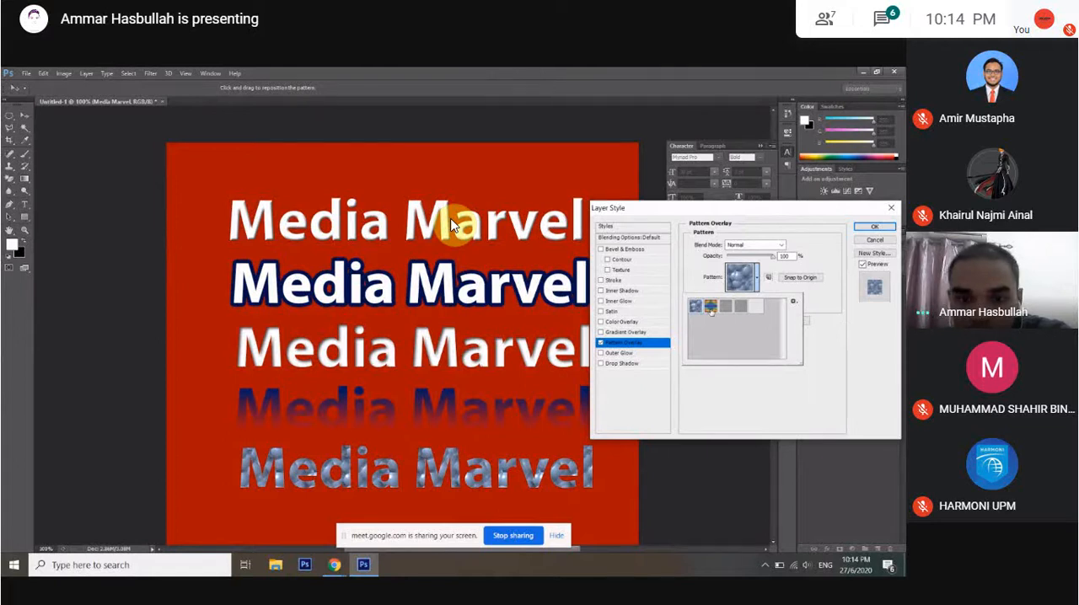
{"action": "double_click", "coordinate": [711, 309]}
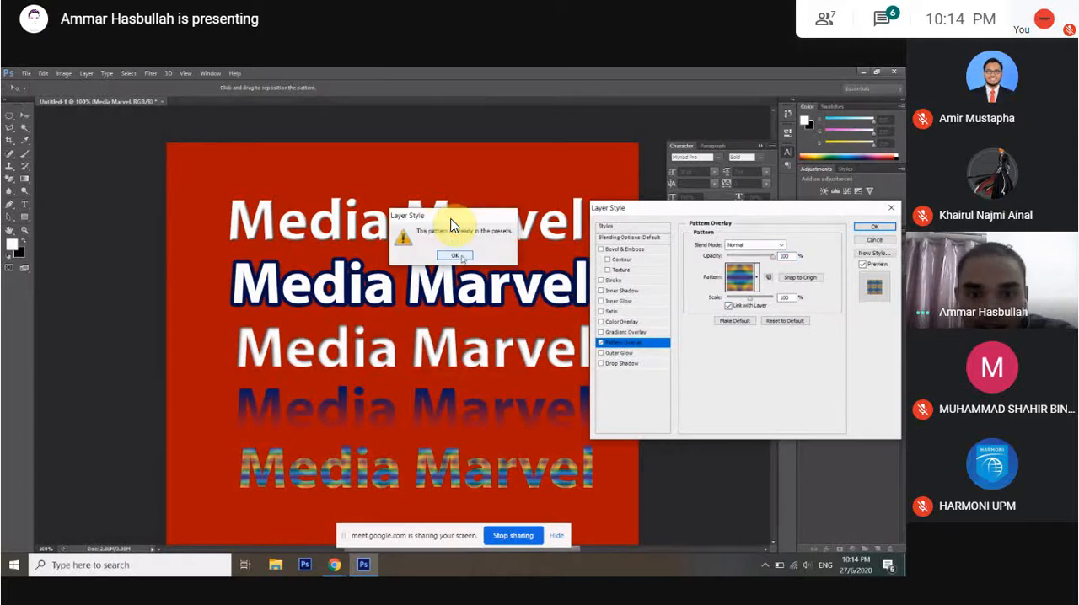
{"action": "left_click", "coordinate": [456, 256]}
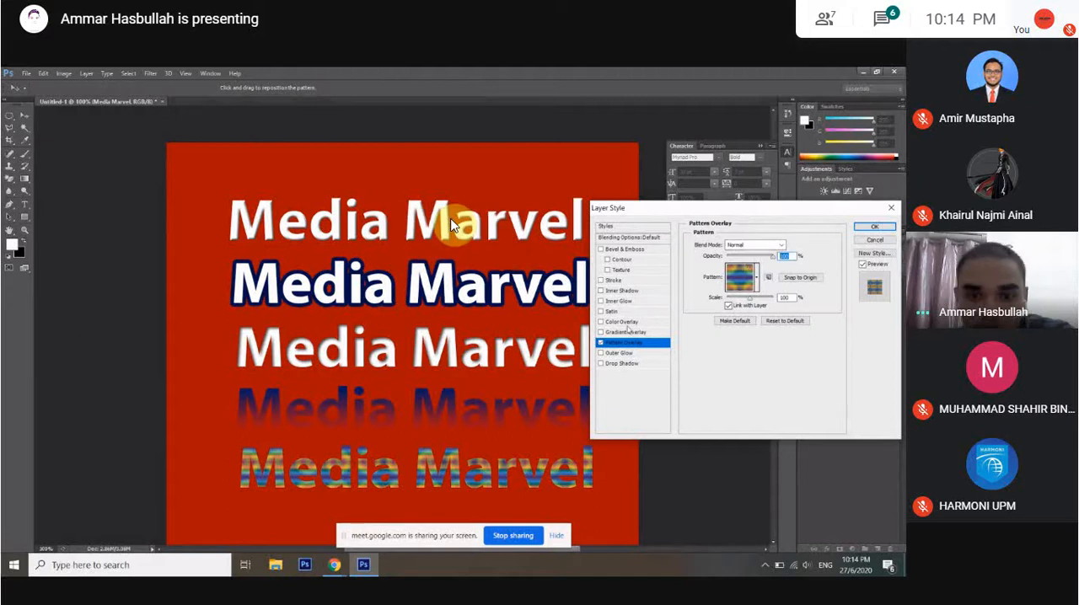
{"action": "left_click", "coordinate": [601, 343]}
Apply a pale yellow Outer Glow to the fifth text with 82% opacity, 6% spread and a larger size.
{"action": "left_click", "coordinate": [618, 353]}
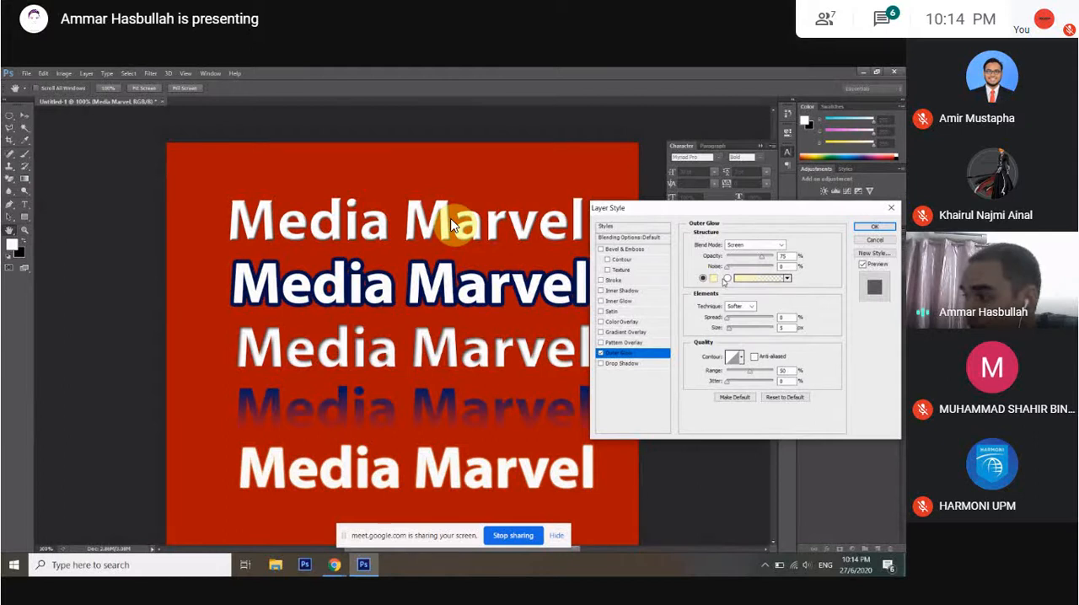
{"action": "left_click", "coordinate": [713, 279]}
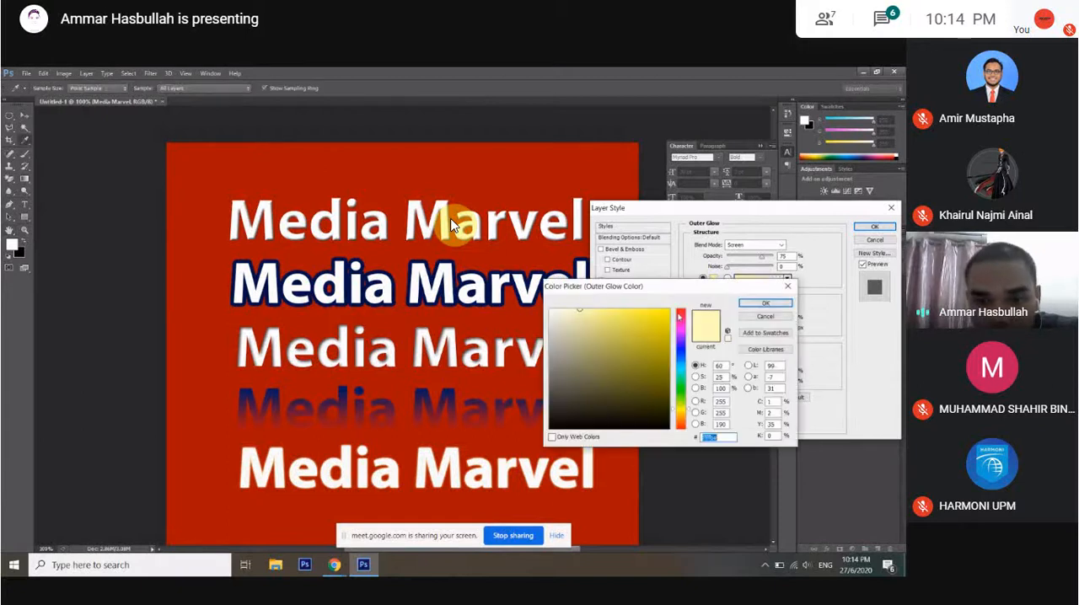
{"action": "left_click", "coordinate": [759, 305]}
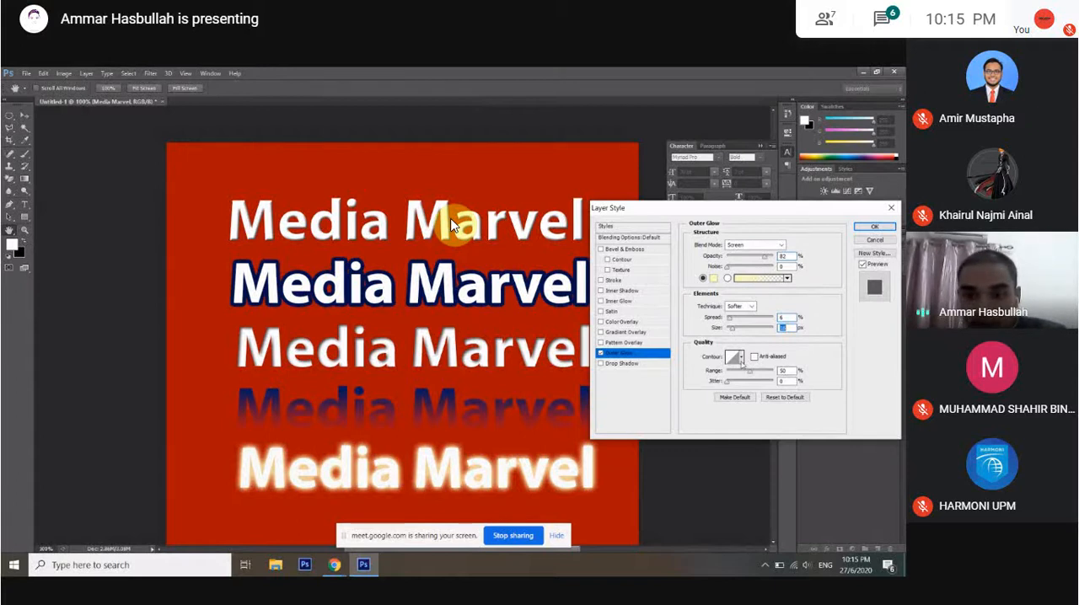
{"action": "left_click", "coordinate": [875, 229]}
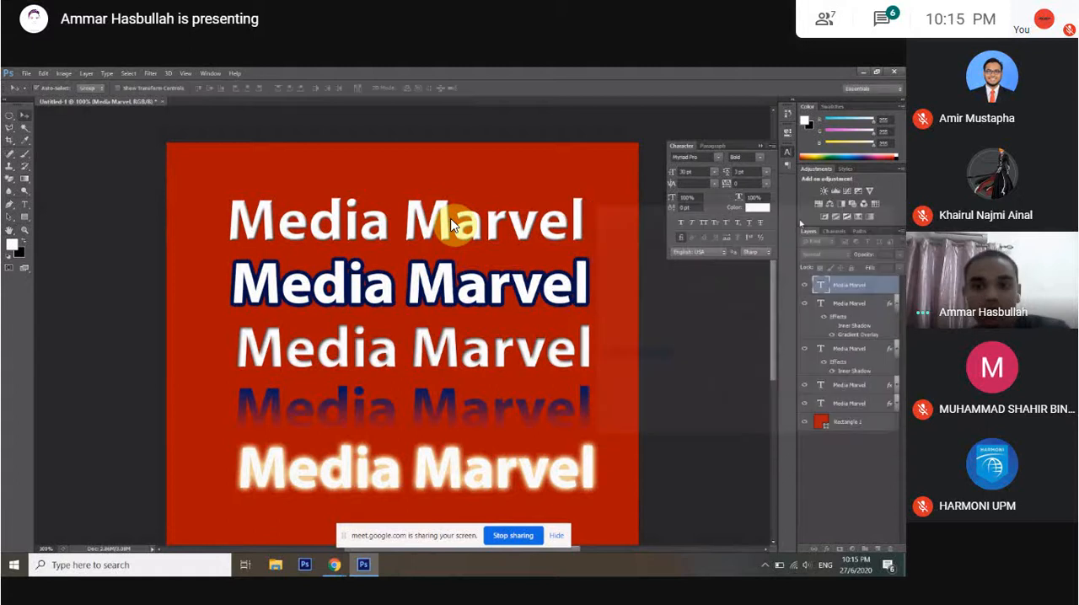
Duplicate the glowing fifth text line and place the copy directly beneath it.
{"action": "scroll", "coordinate": [452, 223], "scroll_direction": "down", "scroll_amount": 3}
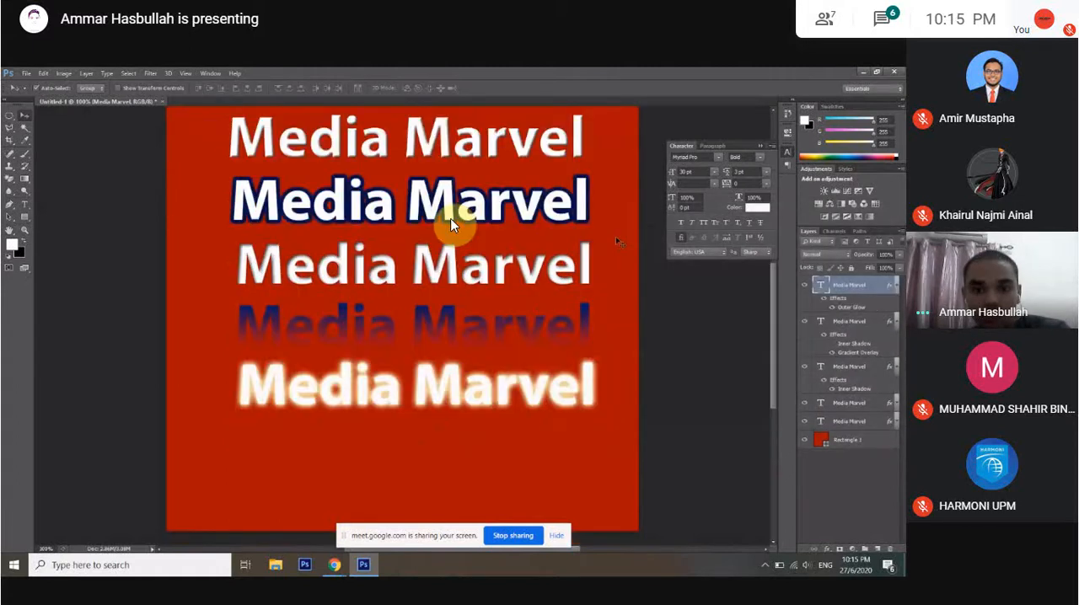
{"action": "scroll", "coordinate": [453, 223], "scroll_direction": "down", "scroll_amount": 1}
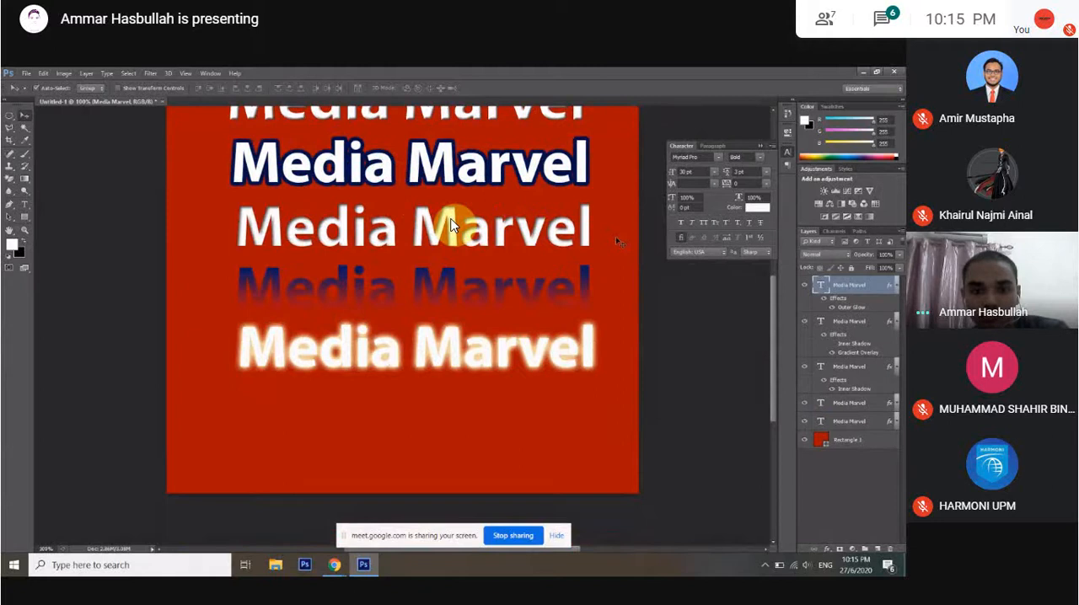
{"action": "scroll", "coordinate": [453, 226], "scroll_direction": "up", "scroll_amount": 1}
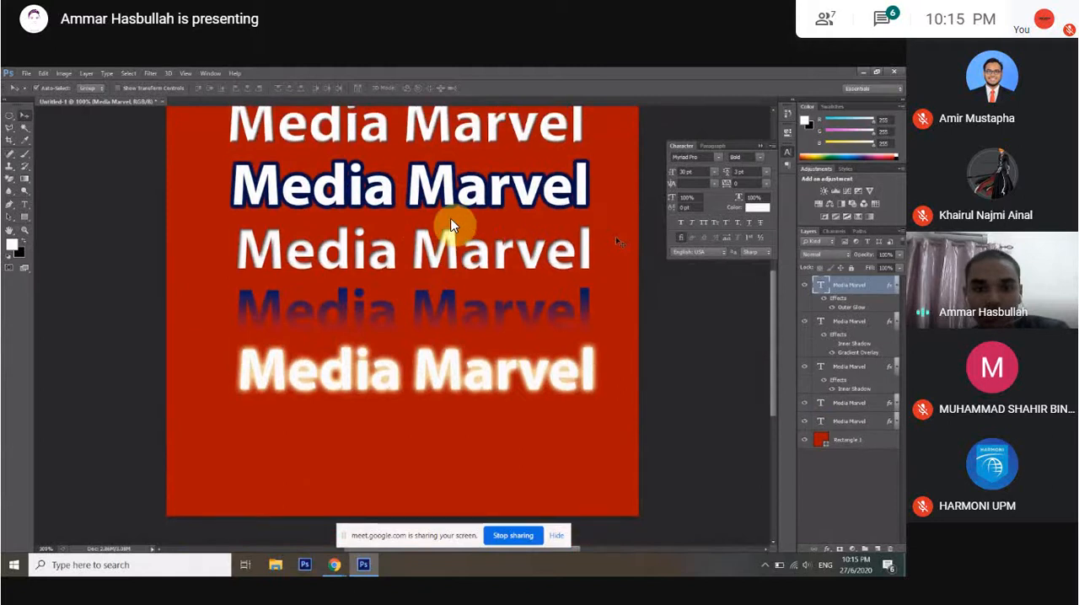
{"action": "scroll", "coordinate": [453, 226], "scroll_direction": "up", "scroll_amount": 1}
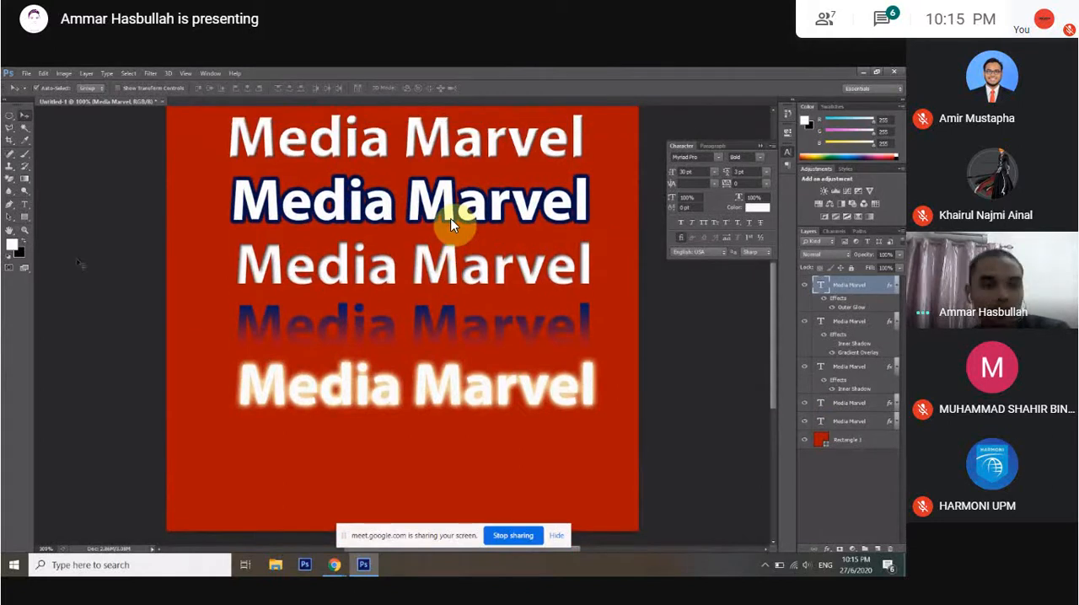
{"action": "key", "text": "ctrl+j"}
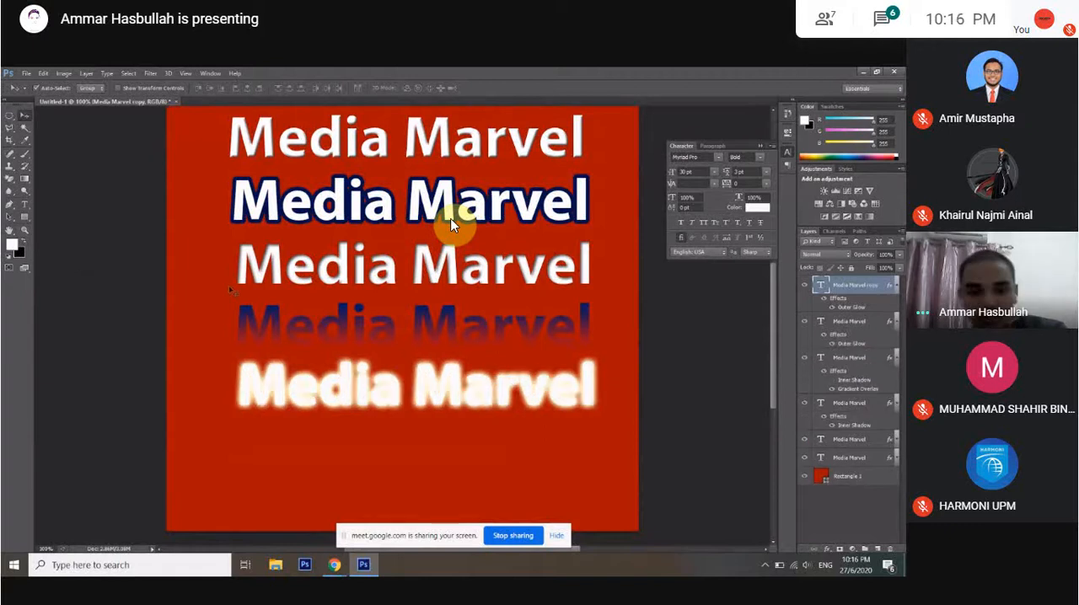
{"action": "left_click_drag", "start_coordinate": [439, 401], "coordinate": [447, 460]}
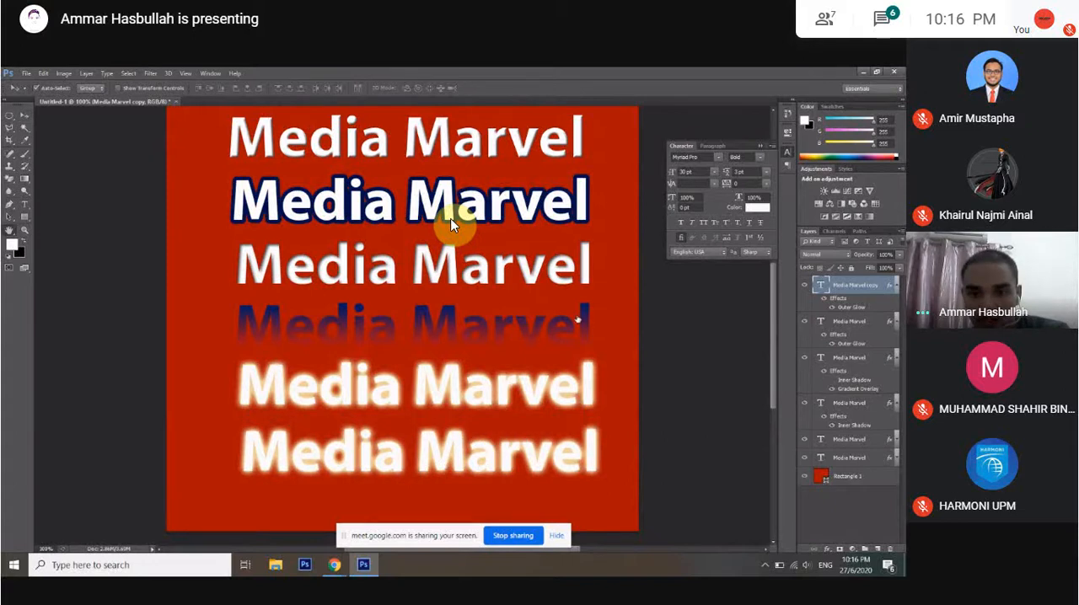
Replace the copied text line's Outer Glow with a black Drop Shadow in Multiply mode.
{"action": "left_click", "coordinate": [602, 354]}
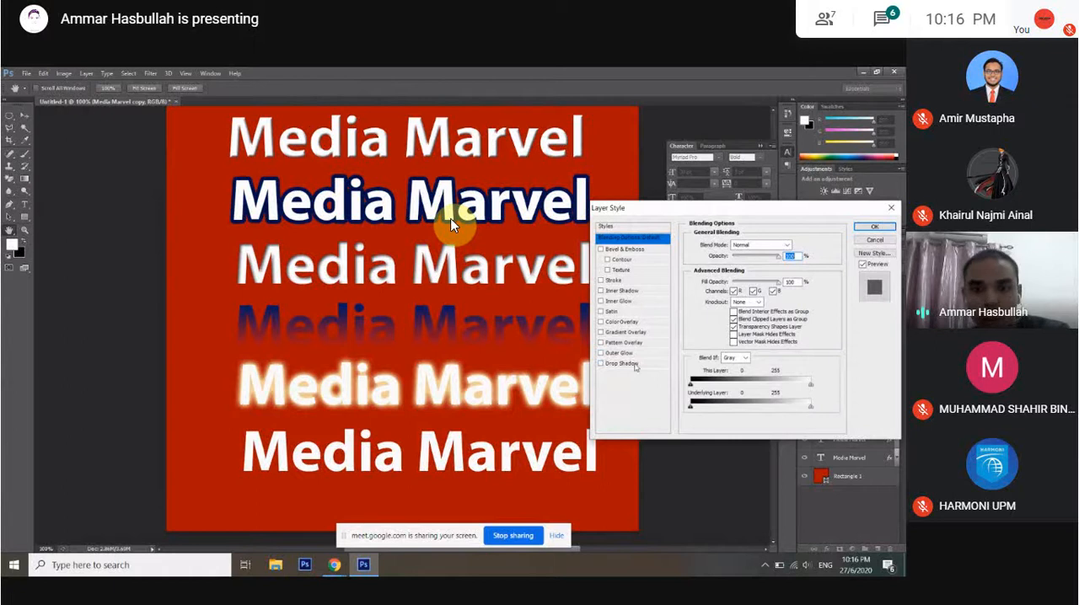
{"action": "left_click", "coordinate": [634, 365]}
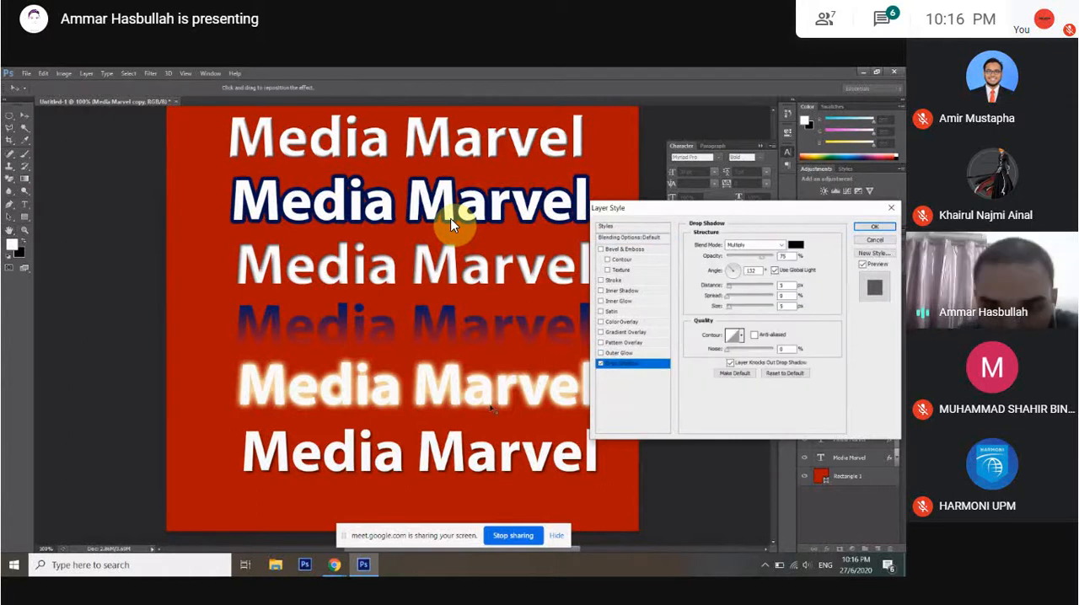
{"action": "scroll", "coordinate": [472, 439], "scroll_direction": "down", "scroll_amount": 2}
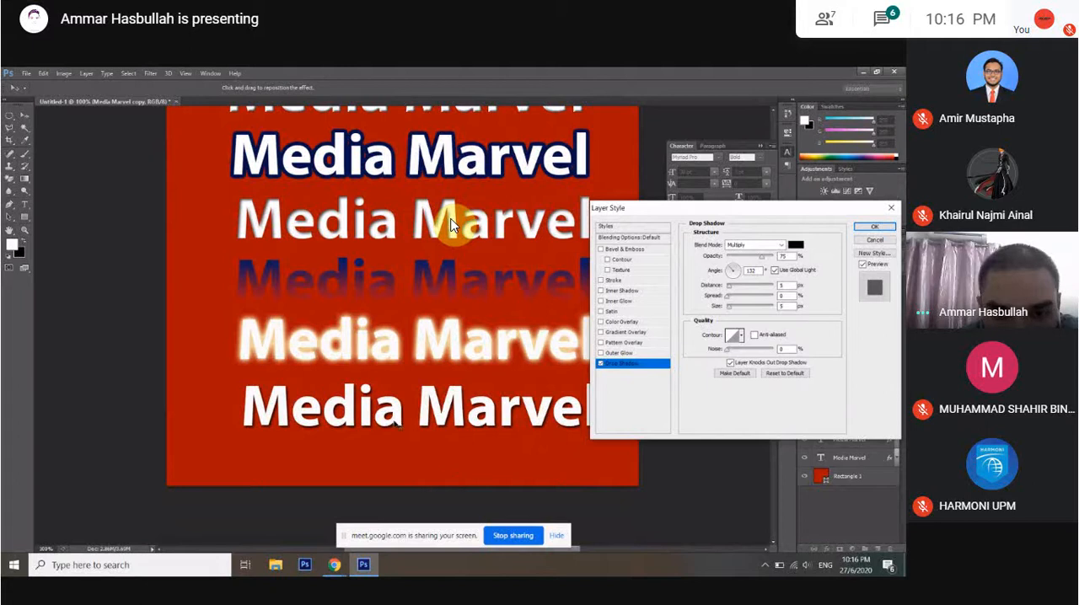
{"action": "scroll", "coordinate": [451, 225], "scroll_direction": "up", "scroll_amount": 1}
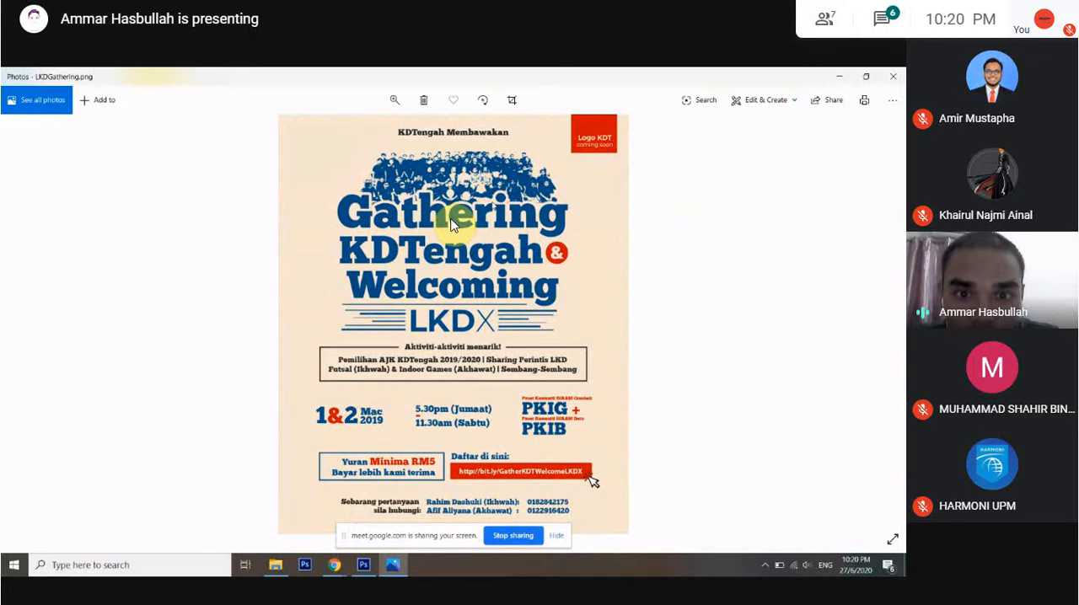
Close the LKDGathering.png poster and view logo SGC 1.png from the KuwaysArts folder.
{"action": "left_click", "coordinate": [893, 76]}
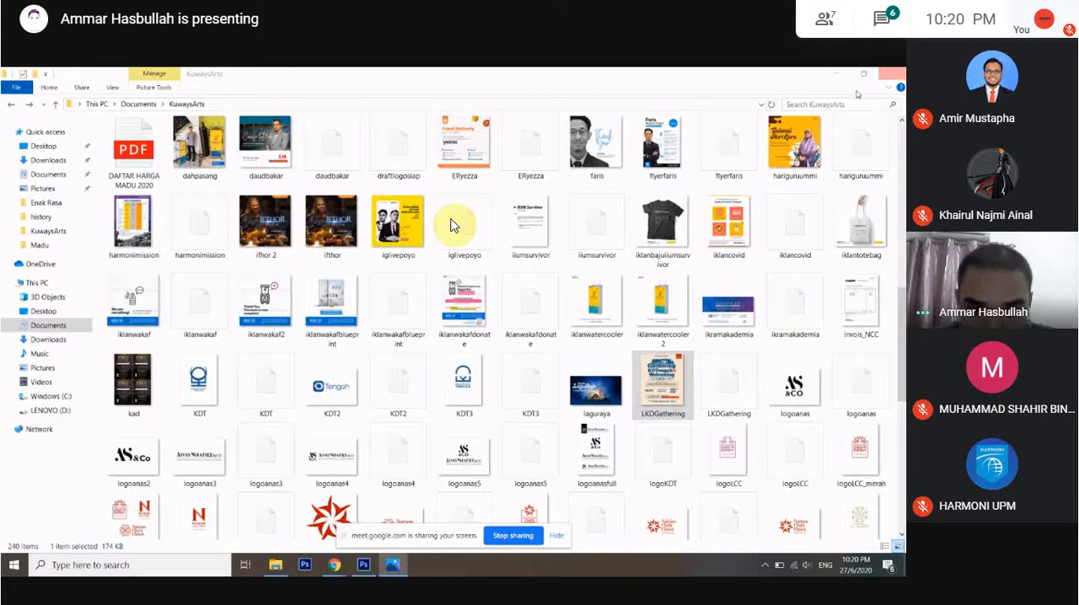
{"action": "scroll", "coordinate": [249, 162], "scroll_direction": "up", "scroll_amount": 10}
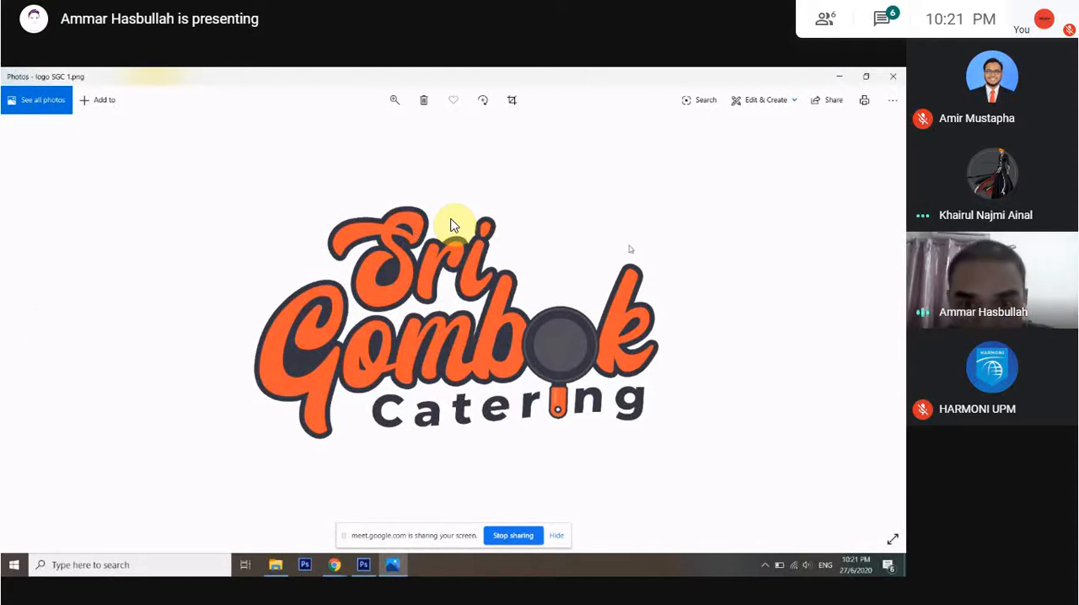
Return to Photoshop, lock the red Rectangle 1 layer and delete all the Media Marvel text lines.
{"action": "left_click", "coordinate": [902, 73]}
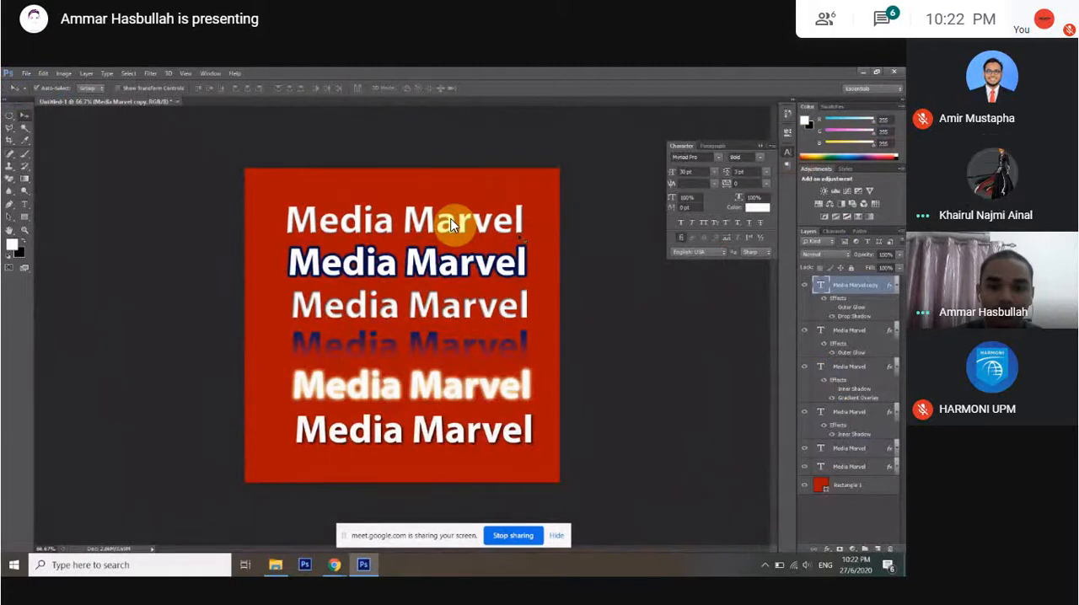
{"action": "left_click", "coordinate": [848, 486]}
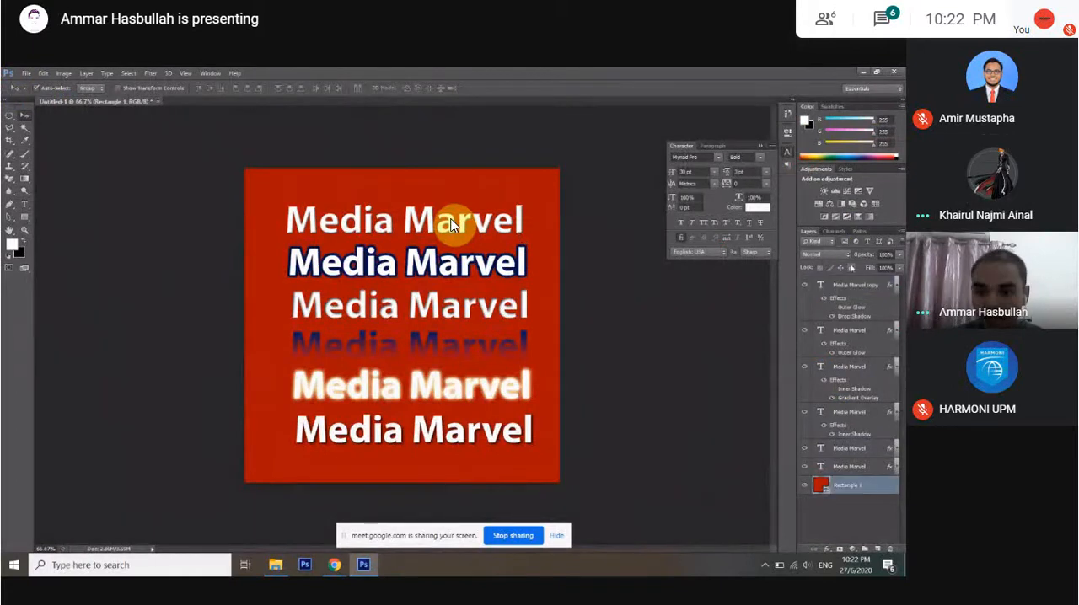
{"action": "left_click", "coordinate": [850, 268]}
{"action": "left_click_drag", "start_coordinate": [532, 207], "coordinate": [286, 475]}
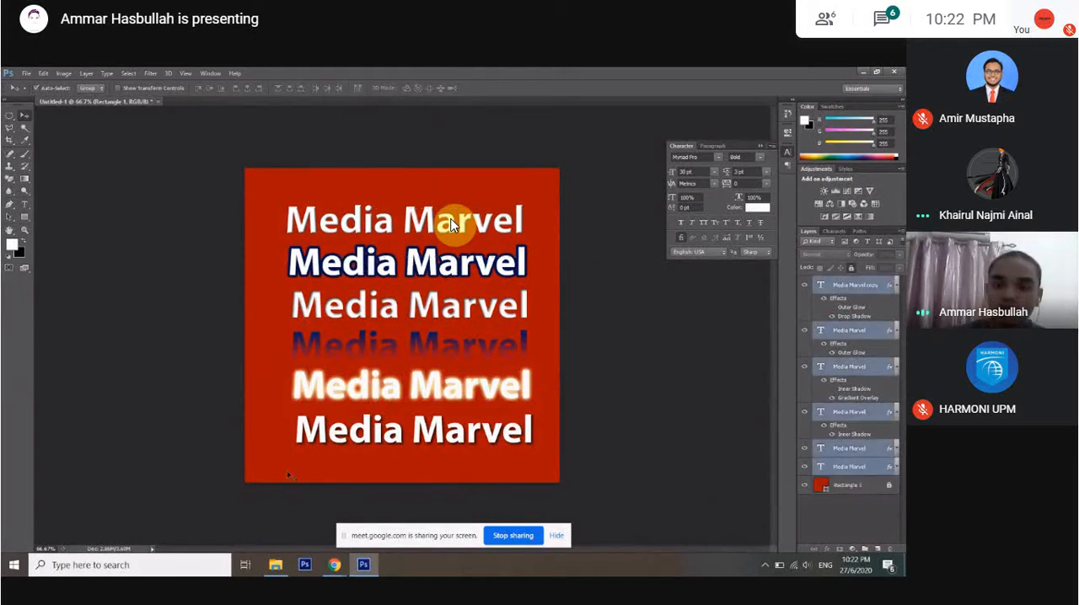
{"action": "key", "text": "Delete"}
Switch to File Explorer and locate the photo whose file name starts with 41632256 in the Gombak folder.
{"action": "key", "text": "alt+Tab"}
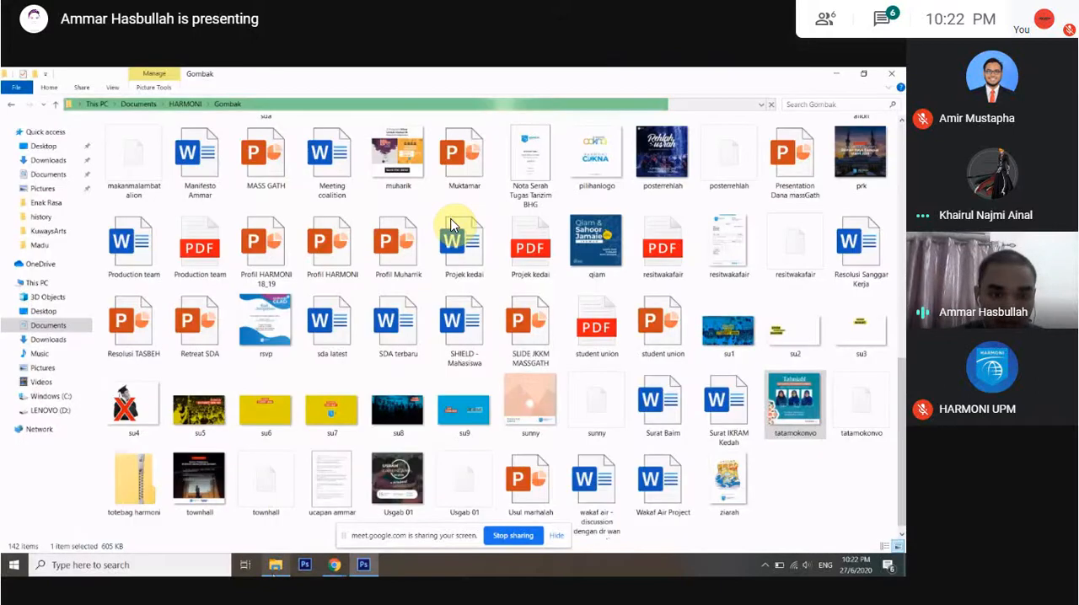
{"action": "scroll", "coordinate": [452, 225], "scroll_direction": "up", "scroll_amount": 3}
{"action": "scroll", "coordinate": [453, 225], "scroll_direction": "up", "scroll_amount": 5}
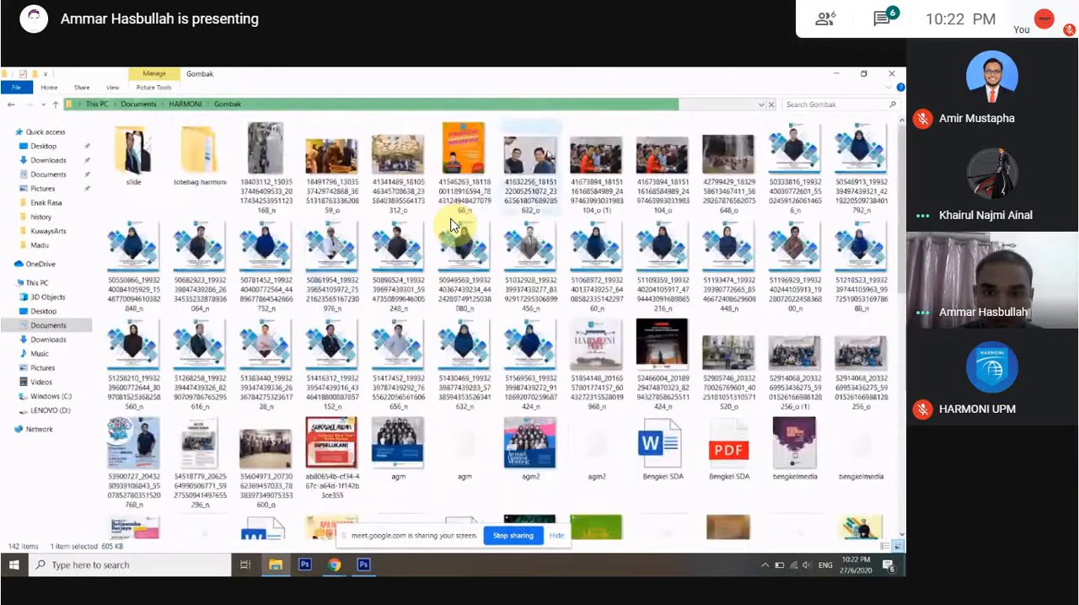
{"action": "left_click", "coordinate": [541, 165]}
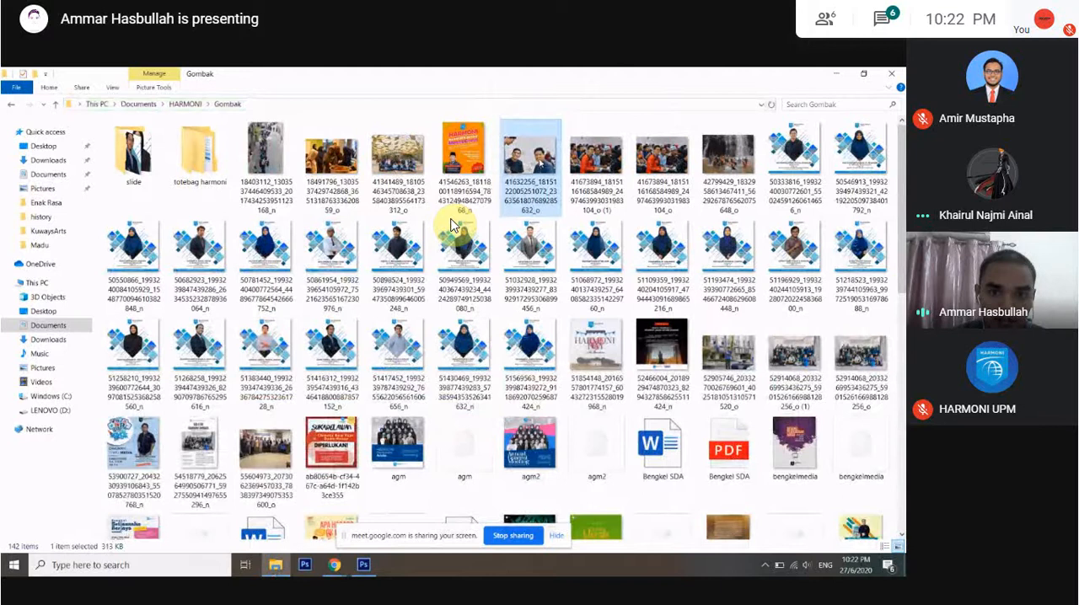
Switch back to Photoshop and open the photo starting with 41632256 from the Gombak folder under Documents and HARMONI.
{"action": "key", "text": "alt+Tab"}
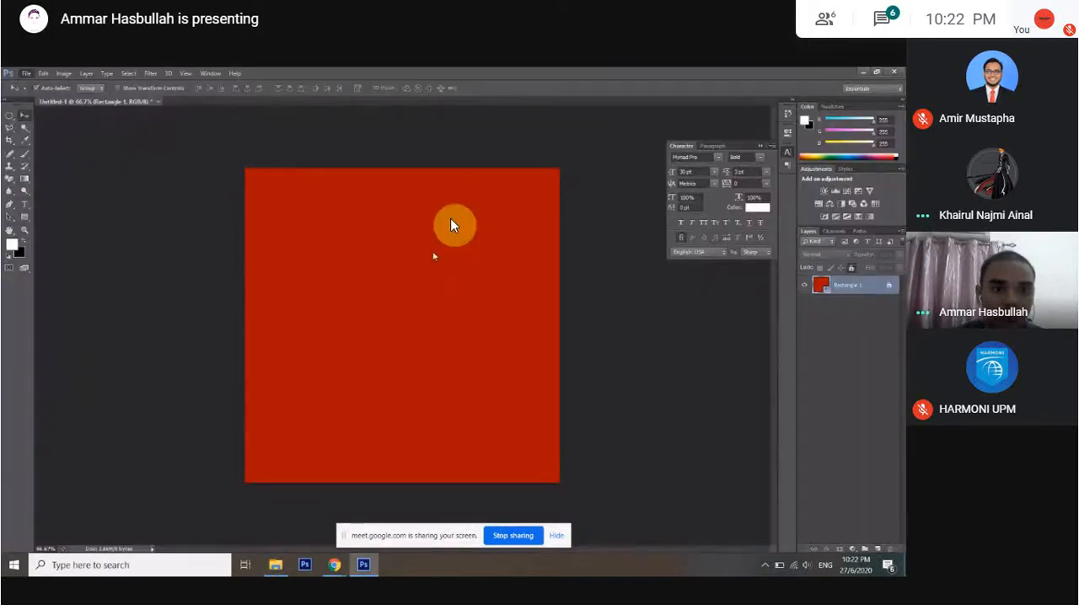
{"action": "key", "text": "ctrl+o"}
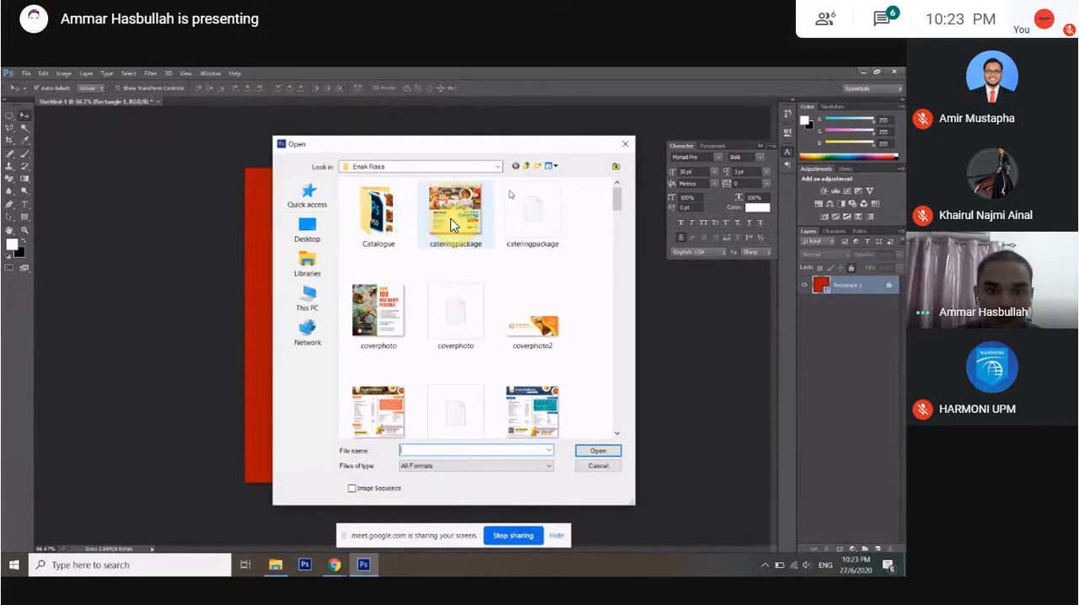
{"action": "left_click", "coordinate": [301, 266]}
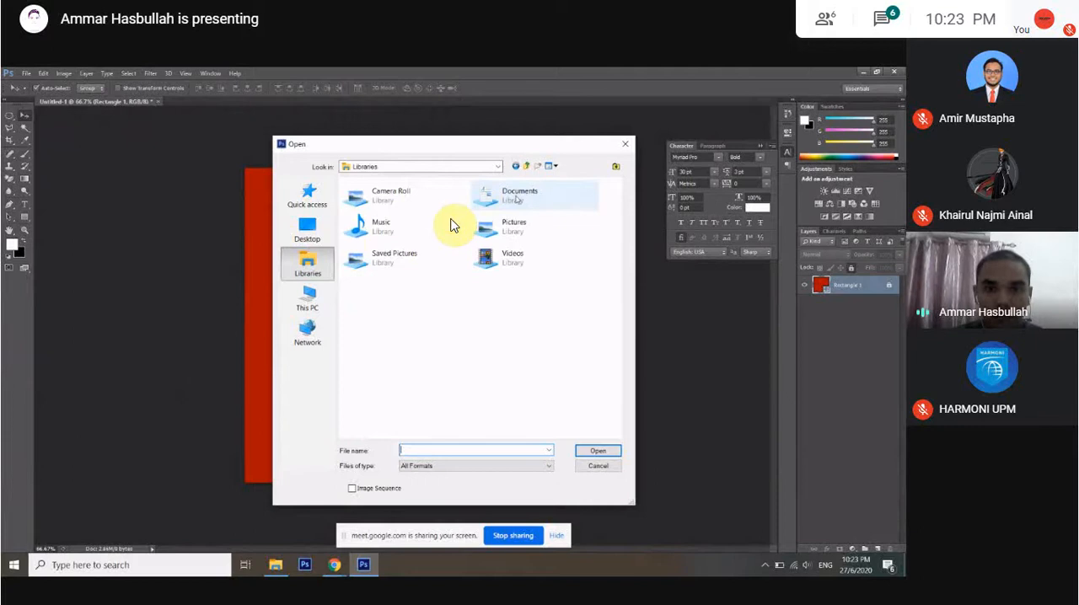
{"action": "double_click", "coordinate": [514, 194]}
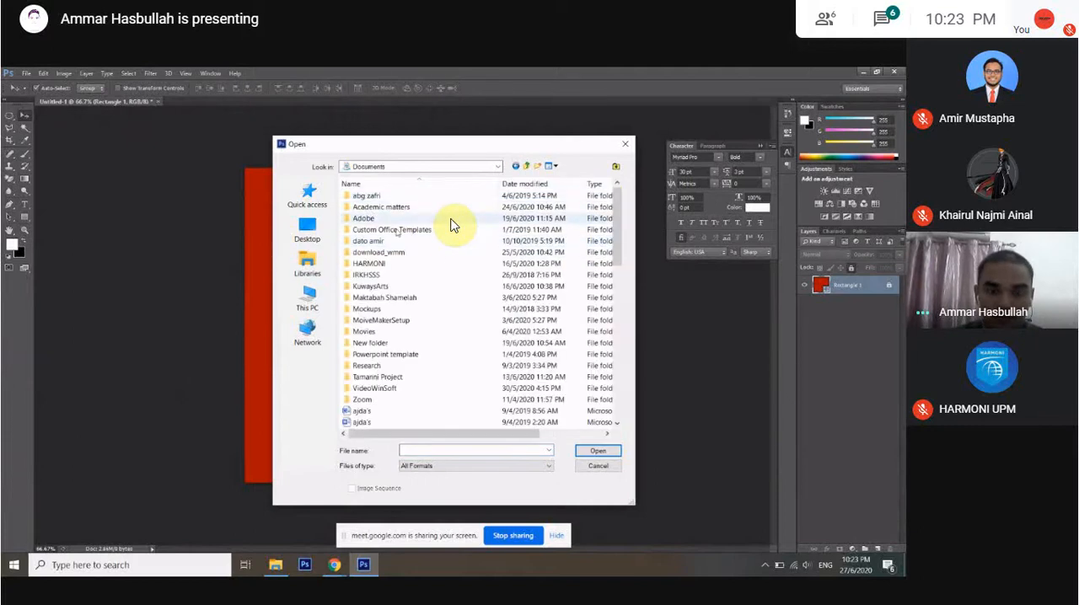
{"action": "left_click", "coordinate": [371, 264]}
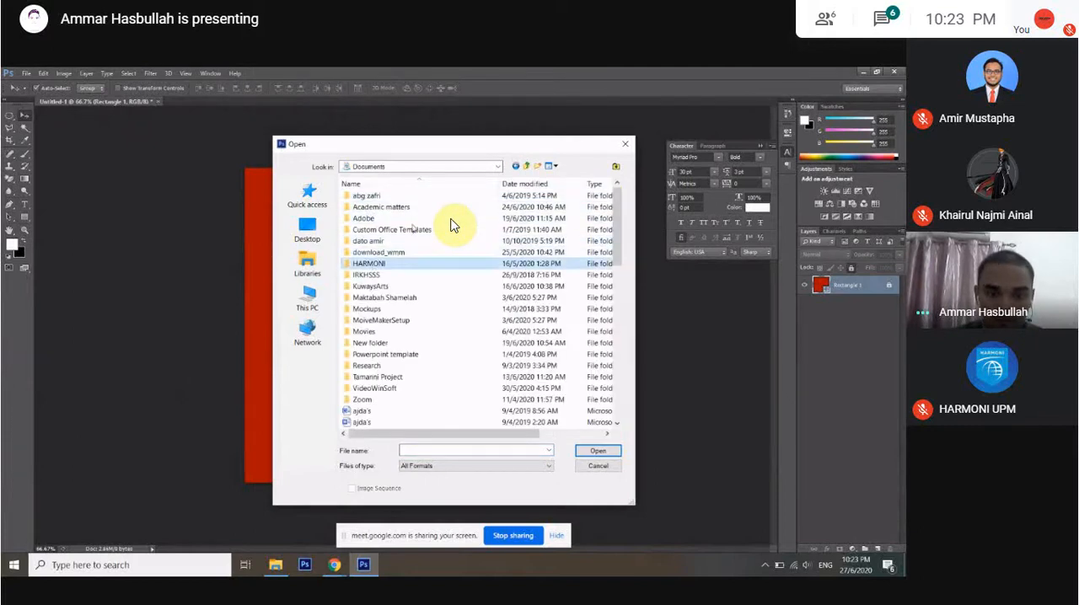
{"action": "key", "text": "Return"}
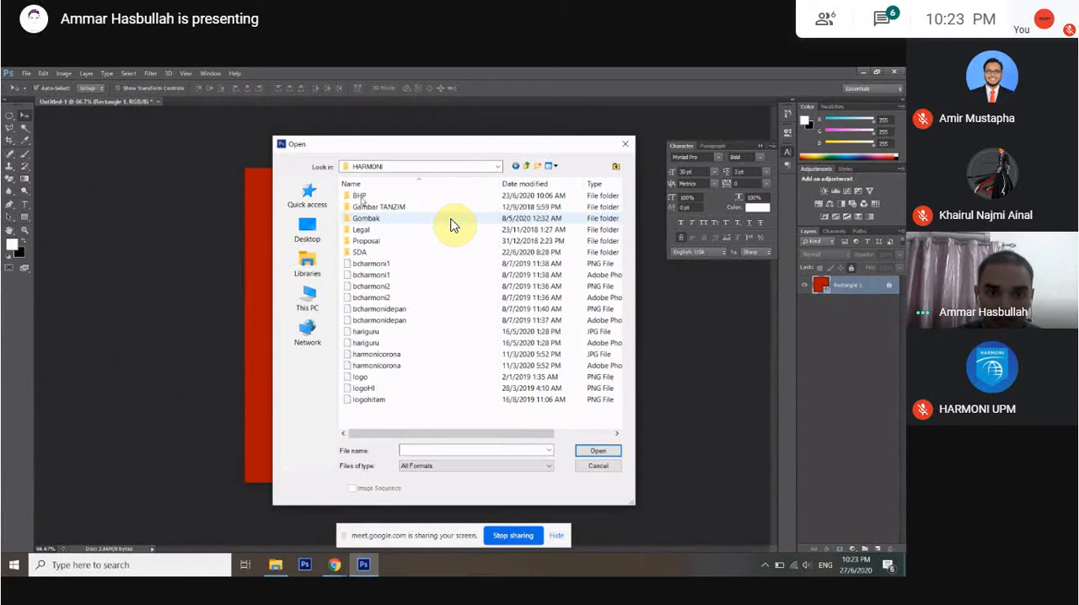
{"action": "double_click", "coordinate": [451, 221]}
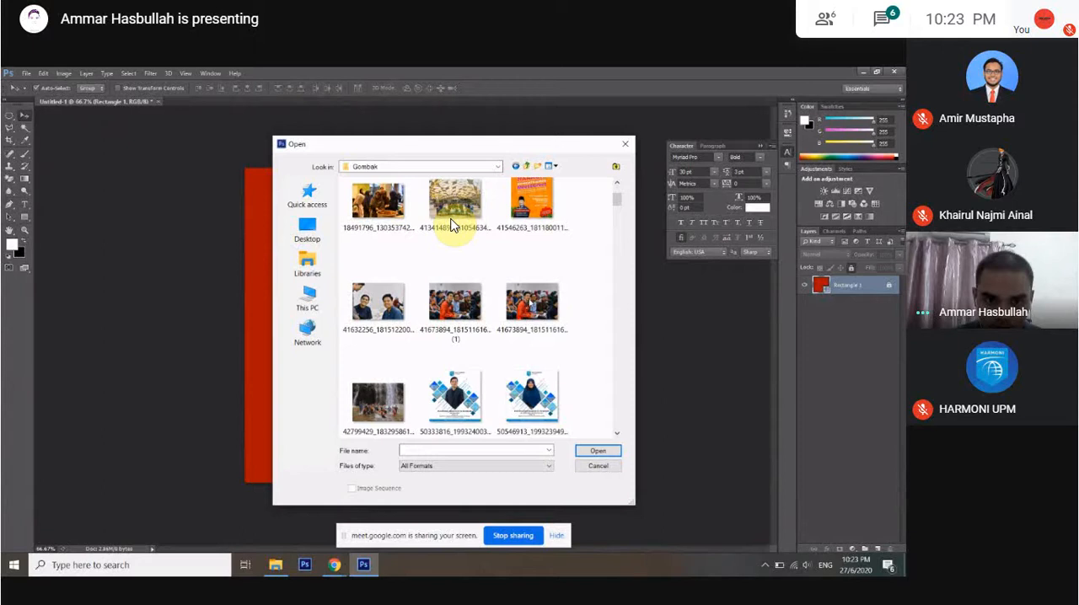
{"action": "double_click", "coordinate": [451, 221]}
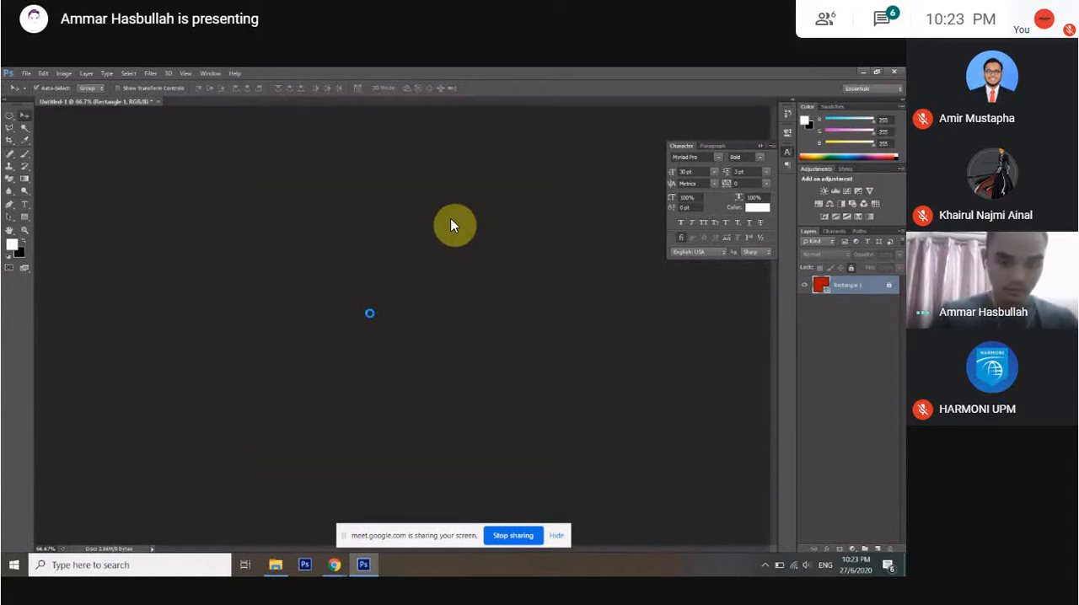
Place the photo over the red square in Untitled-1, scaled to about 43% and positioned slightly above centre.
{"action": "key", "text": "ctrl+t"}
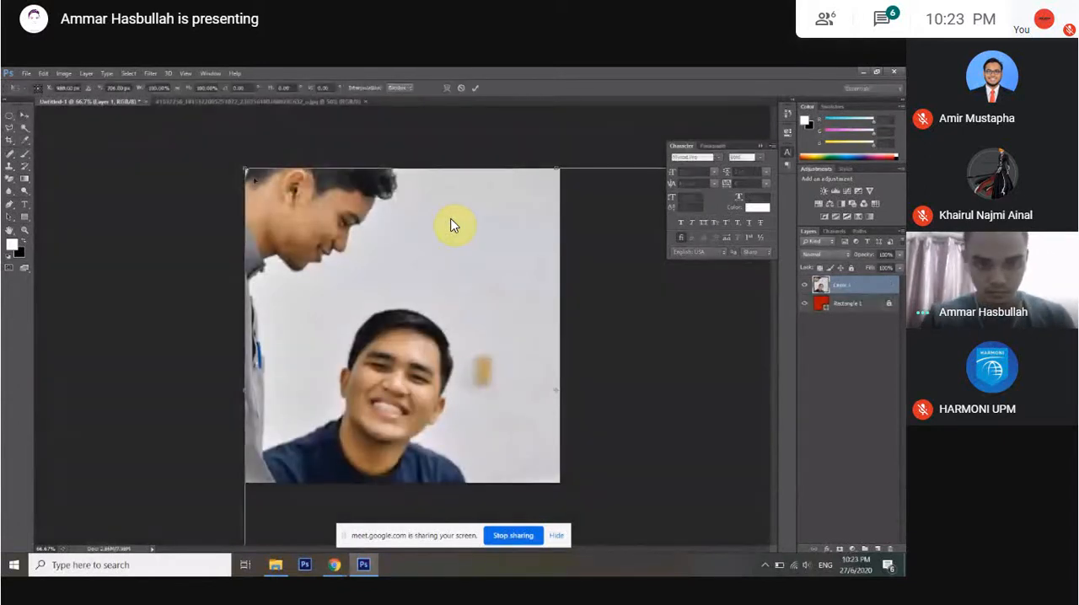
{"action": "left_click_drag", "start_coordinate": [245, 169], "coordinate": [509, 358]}
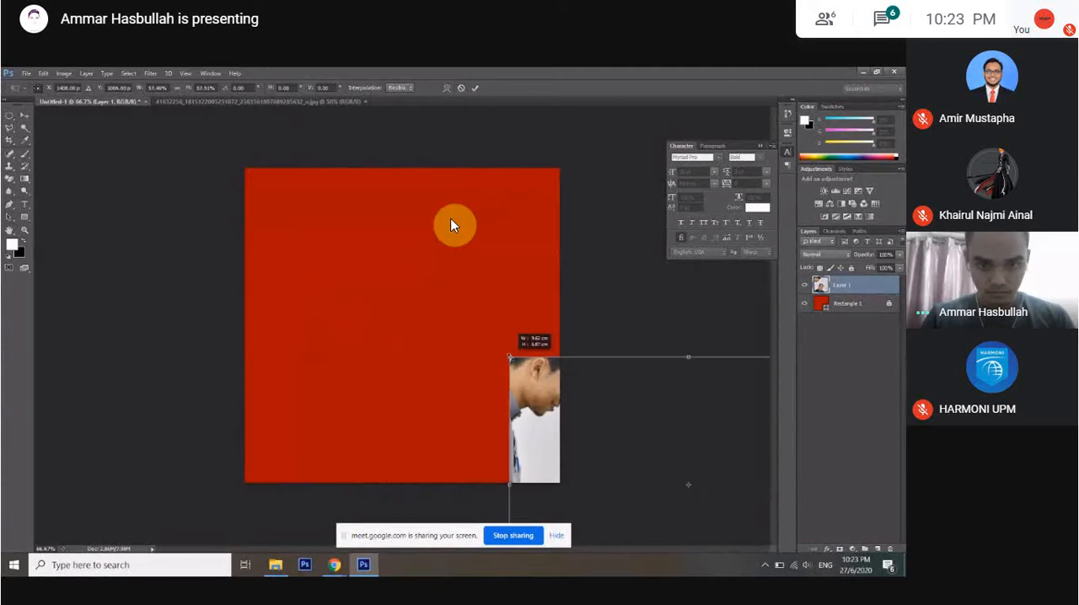
{"action": "left_click_drag", "start_coordinate": [581, 402], "coordinate": [332, 245]}
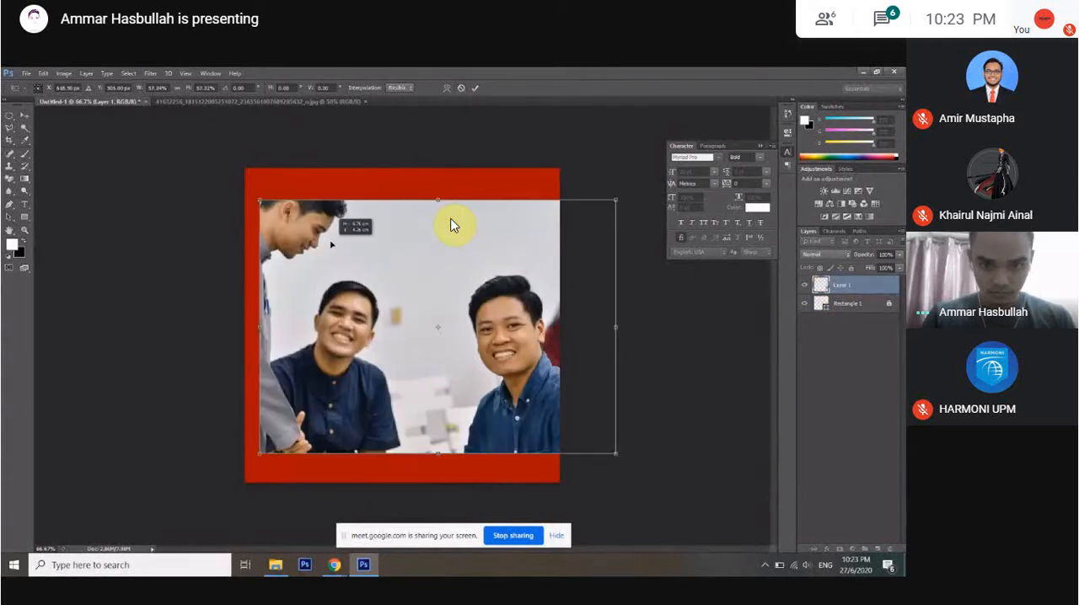
{"action": "left_click_drag", "start_coordinate": [616, 454], "coordinate": [565, 437]}
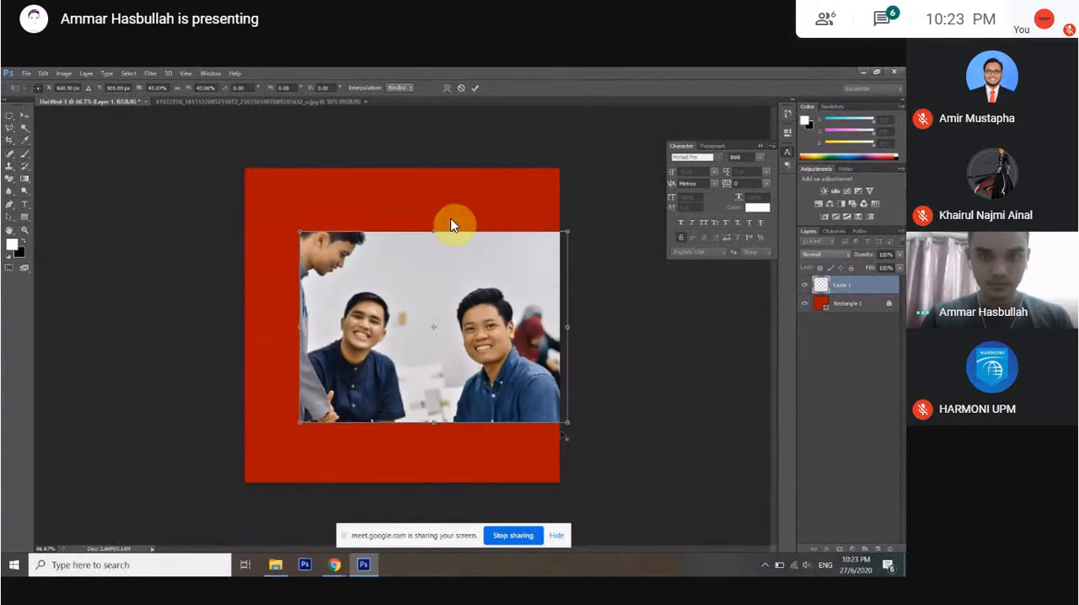
{"action": "left_click_drag", "start_coordinate": [536, 383], "coordinate": [507, 366]}
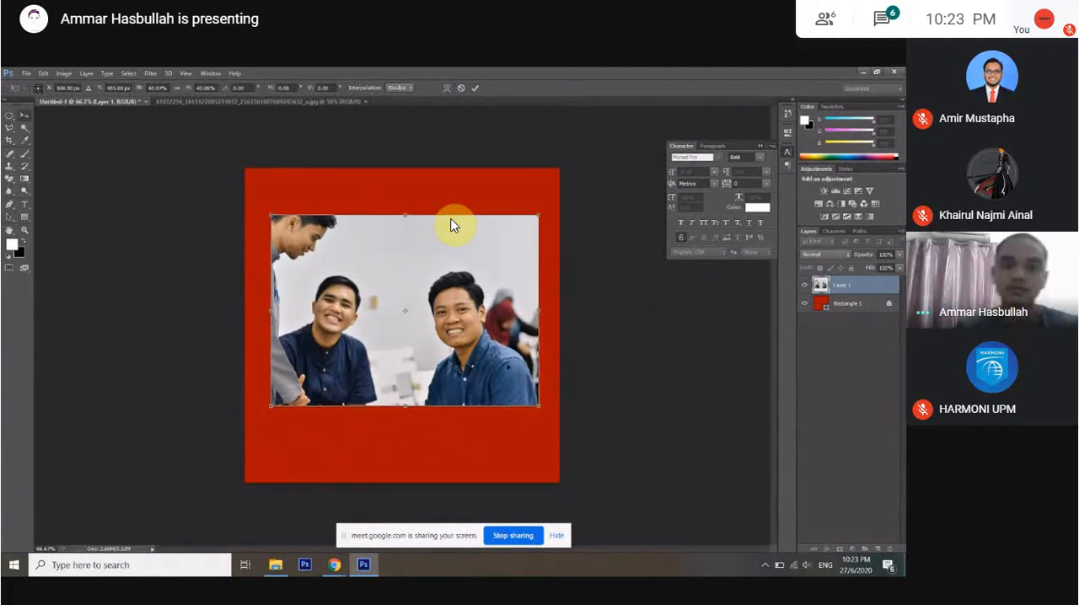
{"action": "key", "text": "Return"}
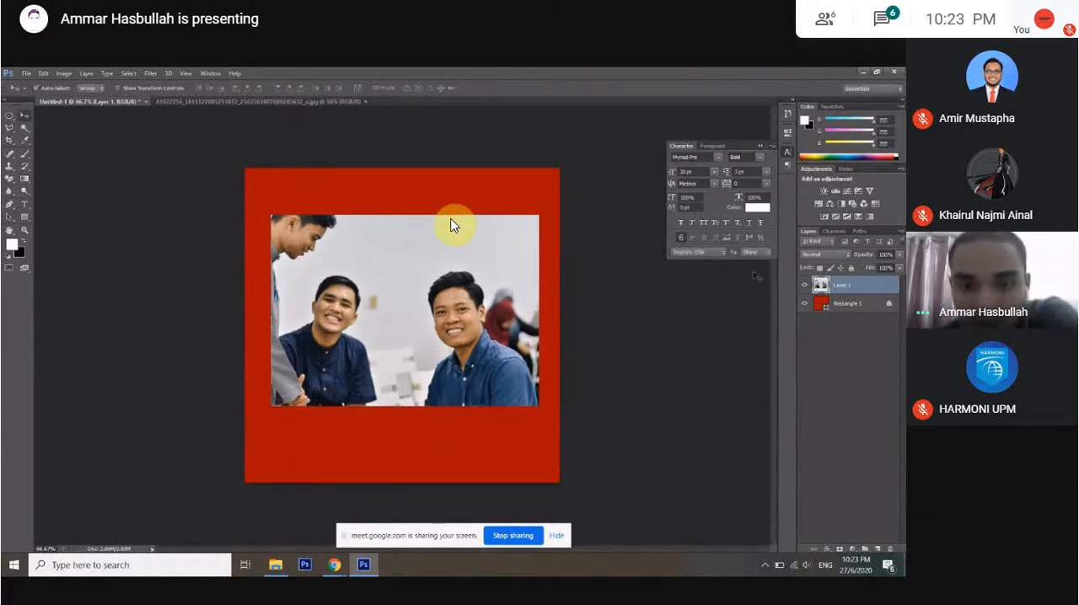
Open the photo layer's Layer Style settings and cancel them without applying an effect.
{"action": "double_click", "coordinate": [888, 289]}
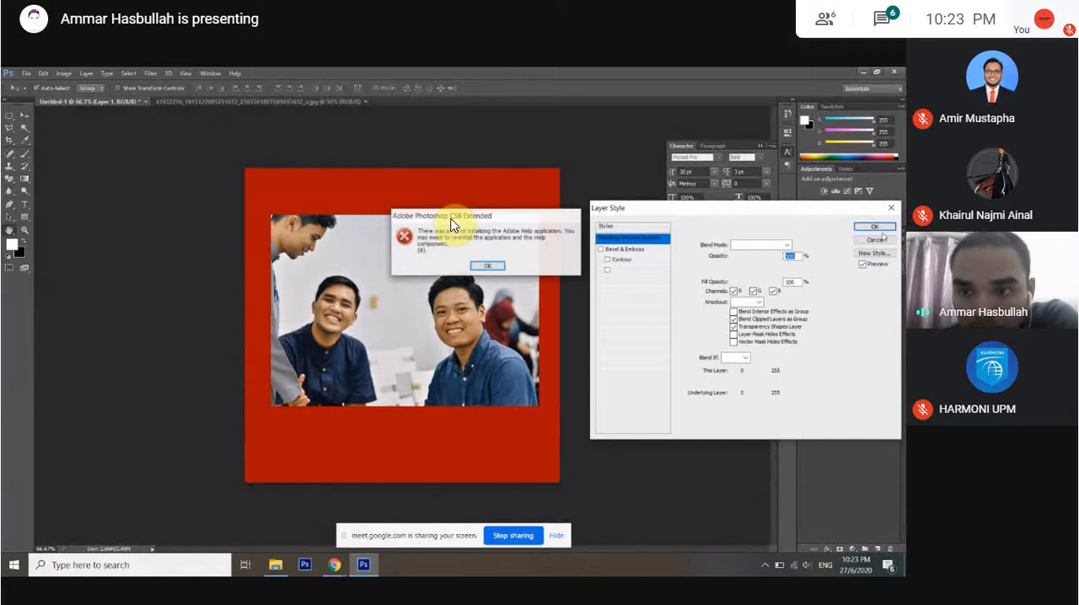
{"action": "left_click", "coordinate": [876, 240]}
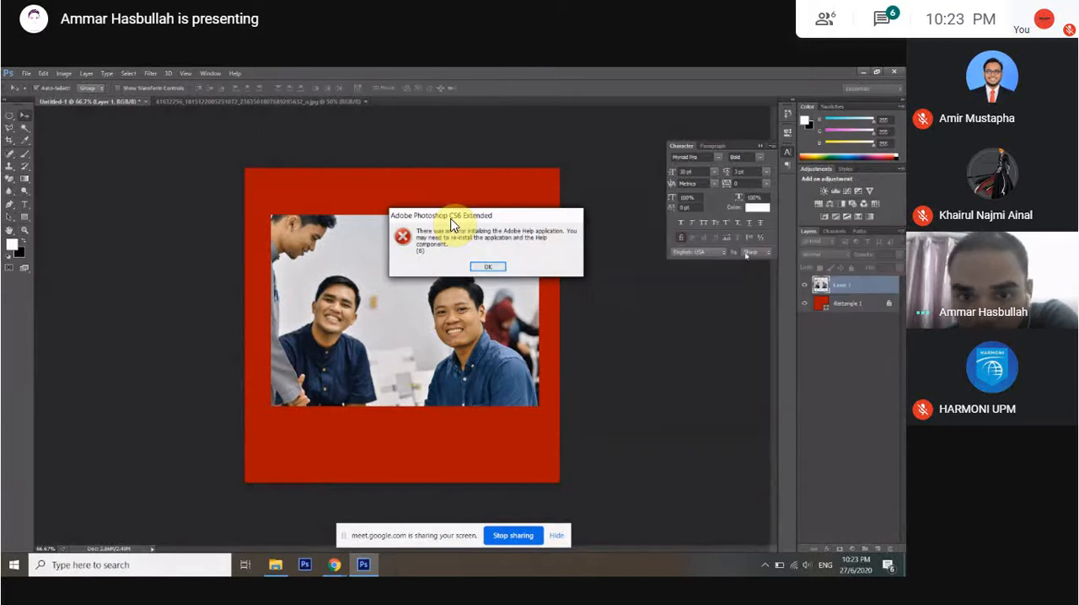
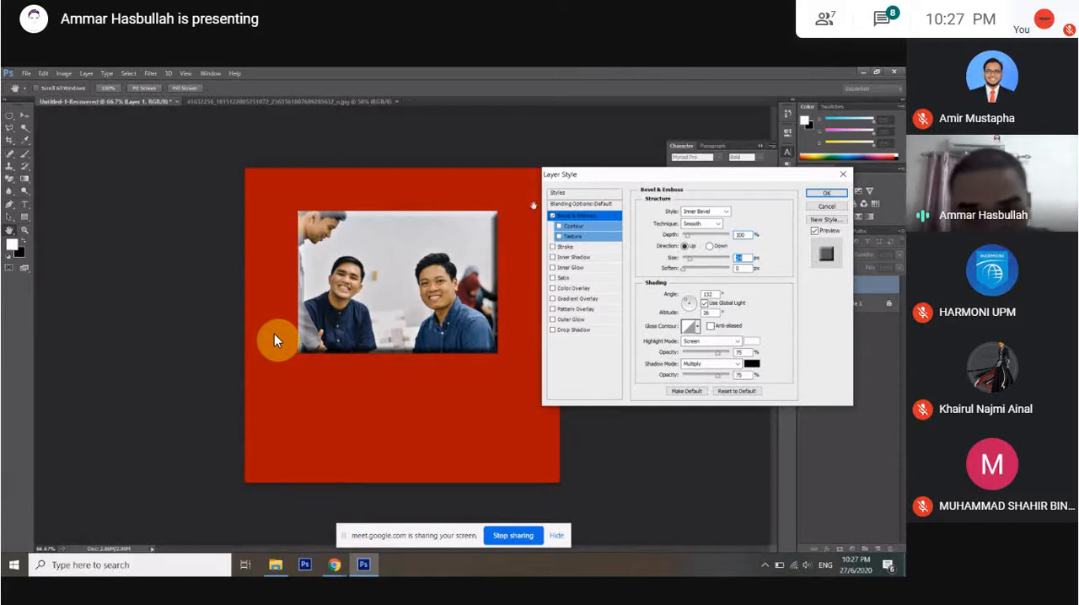
Turn off the photo layer's Bevel & Emboss effect and open its Stroke settings.
{"action": "left_click", "coordinate": [553, 217]}
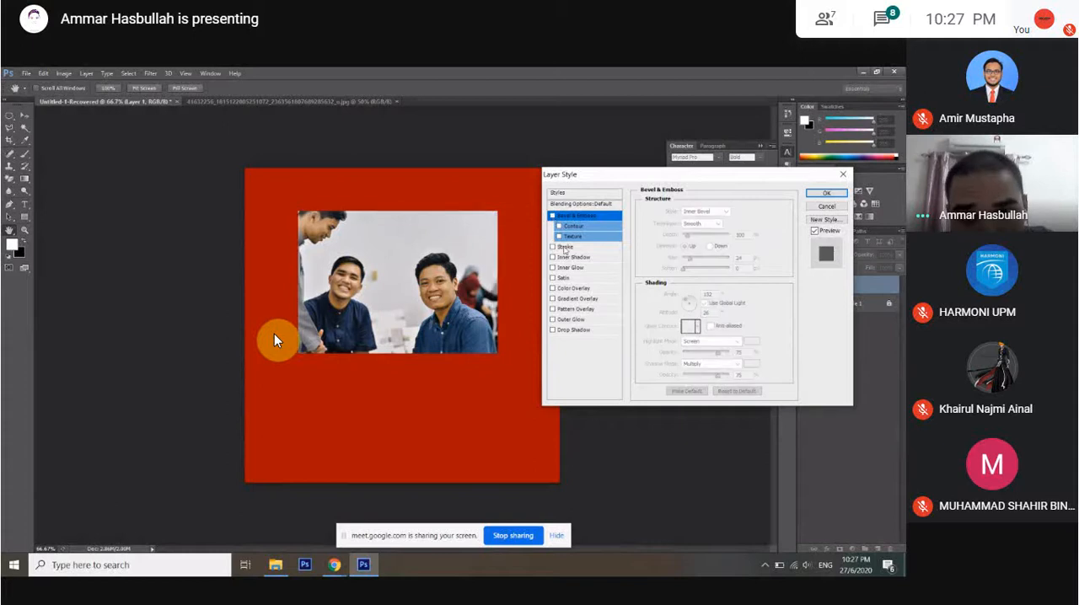
{"action": "left_click", "coordinate": [565, 248]}
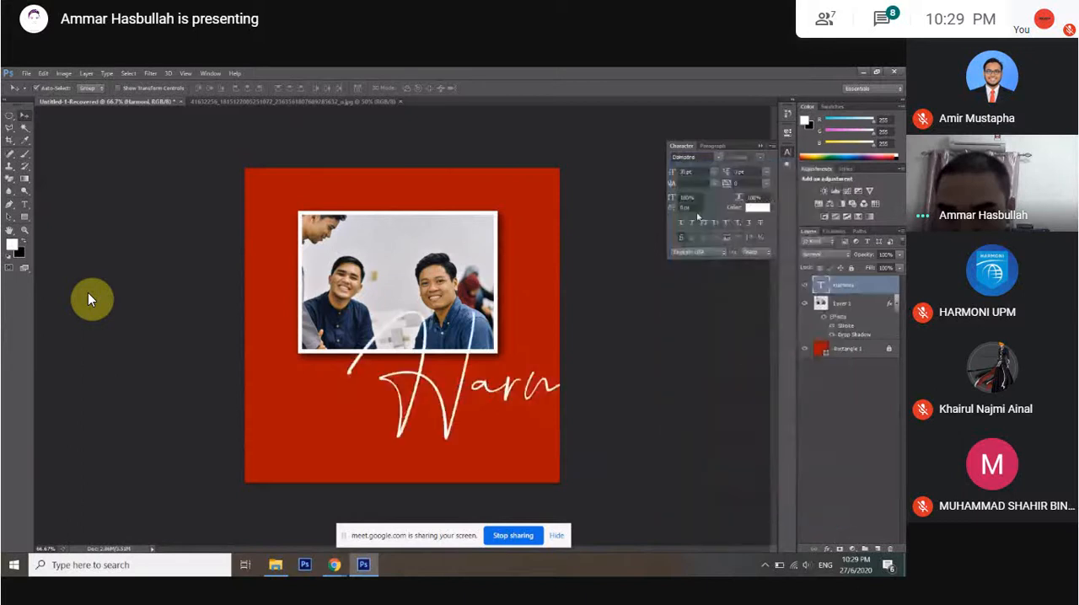
Set the Harmoni script text to 11 pt and move it to overlap the photo's lower-right corner.
{"action": "left_click", "coordinate": [713, 172]}
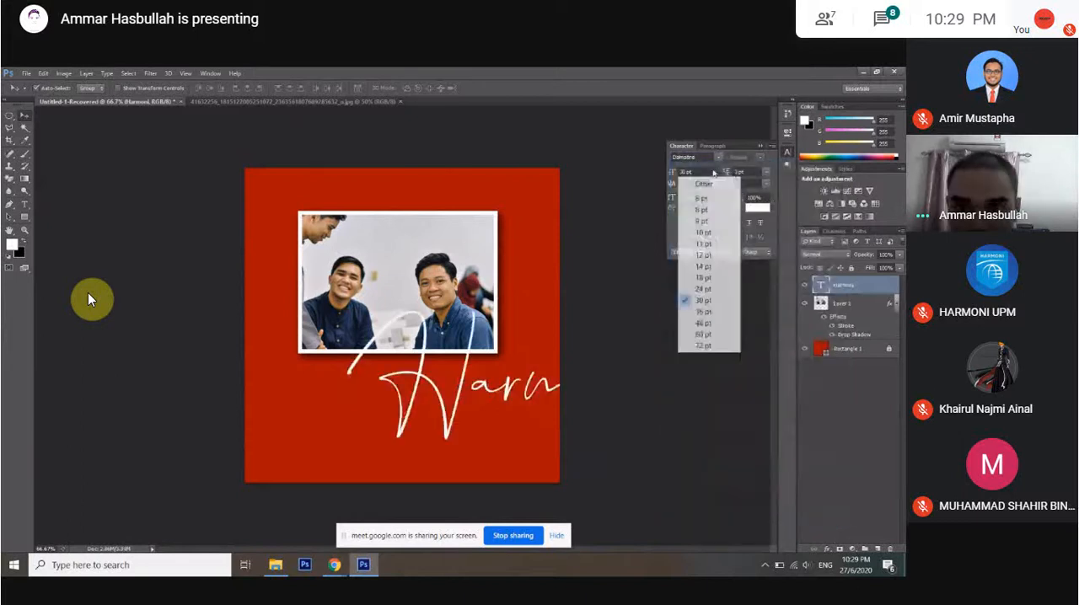
{"action": "left_click", "coordinate": [706, 243]}
{"action": "left_click_drag", "start_coordinate": [414, 400], "coordinate": [485, 372]}
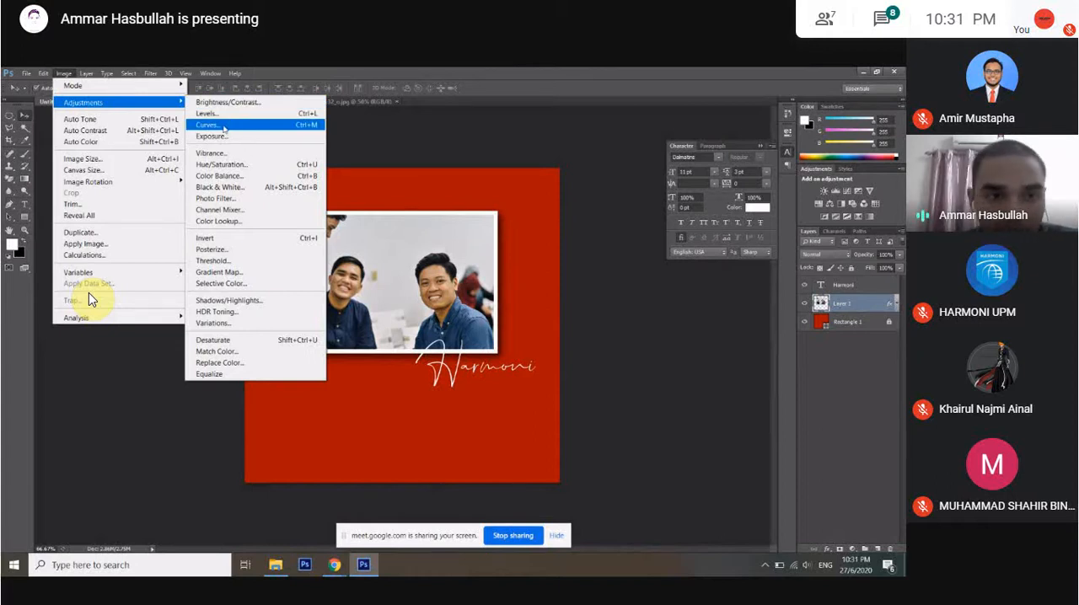
Brighten the photo's darker tones with Curves by adding a point low on the RGB curve and raising it slightly.
{"action": "left_click", "coordinate": [225, 127]}
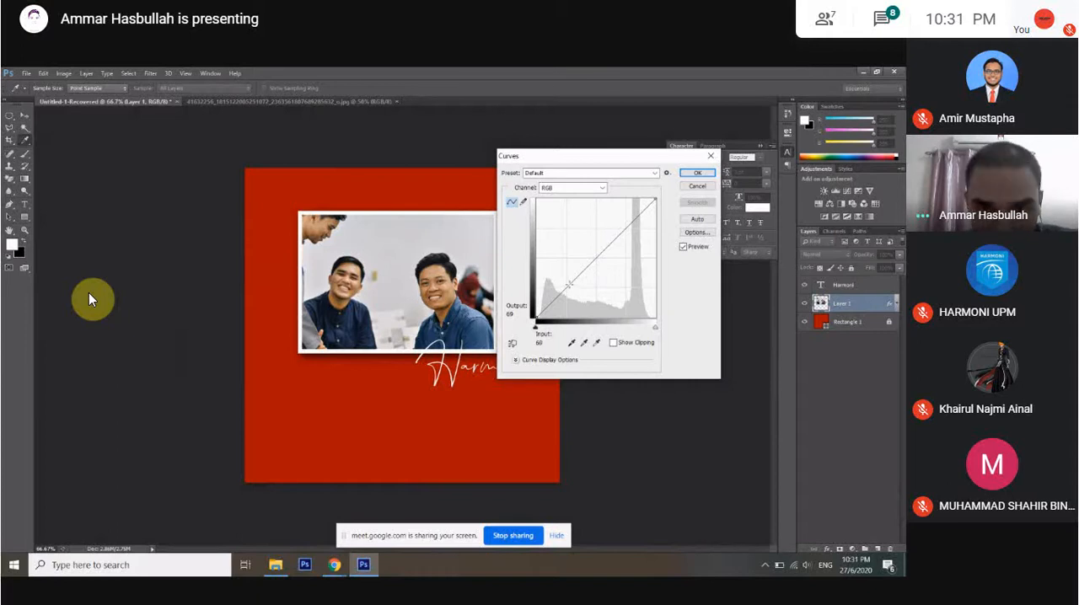
{"action": "left_click", "coordinate": [569, 285]}
{"action": "left_click_drag", "start_coordinate": [569, 285], "coordinate": [565, 278]}
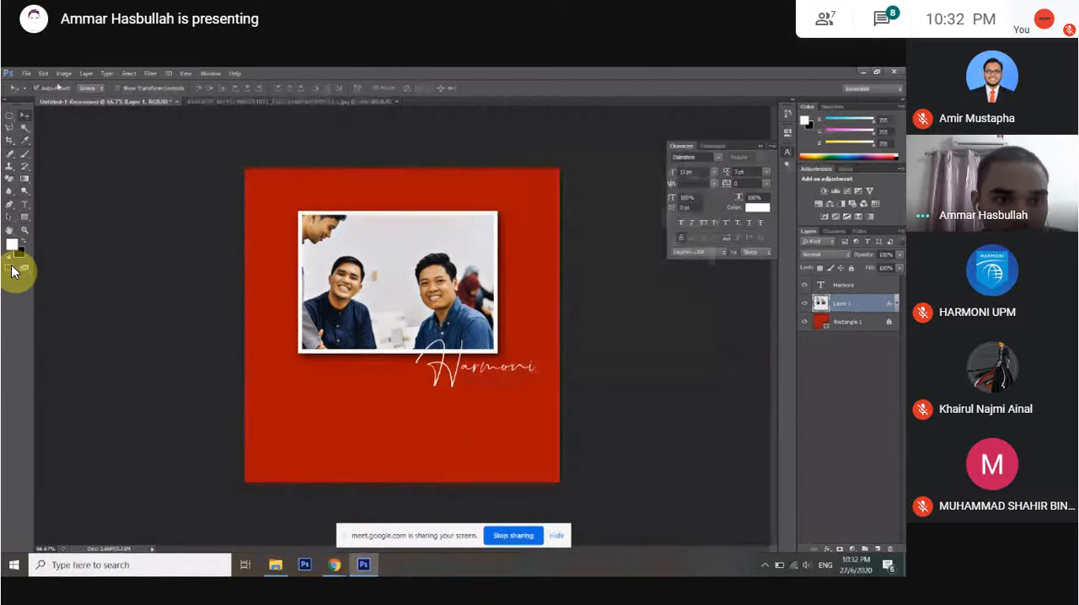
Try shifting the photo's master hue with Hue/Saturation, first strongly positive, then back to -1.
{"action": "left_click", "coordinate": [64, 74]}
{"action": "mouse_move", "coordinate": [93, 102]}
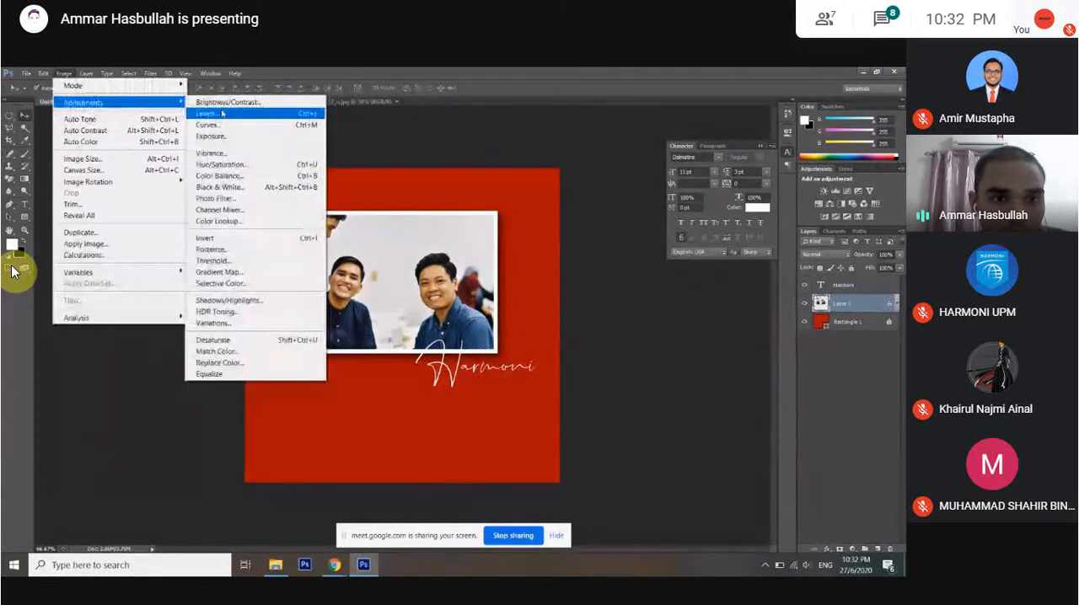
{"action": "left_click", "coordinate": [222, 167]}
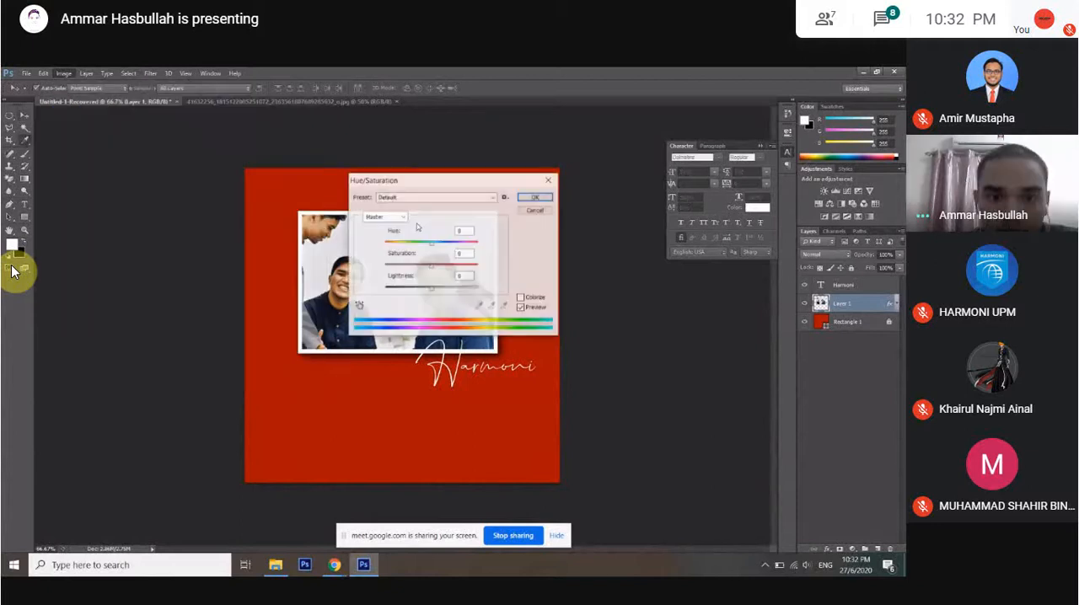
{"action": "left_click_drag", "start_coordinate": [444, 183], "coordinate": [588, 220]}
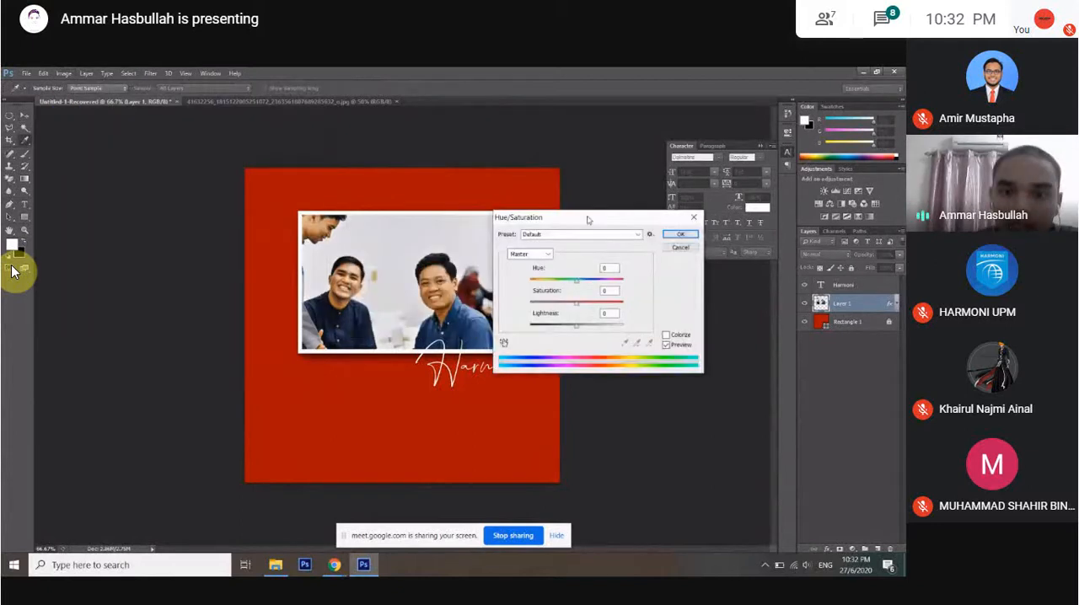
{"action": "left_click_drag", "start_coordinate": [577, 282], "coordinate": [601, 287]}
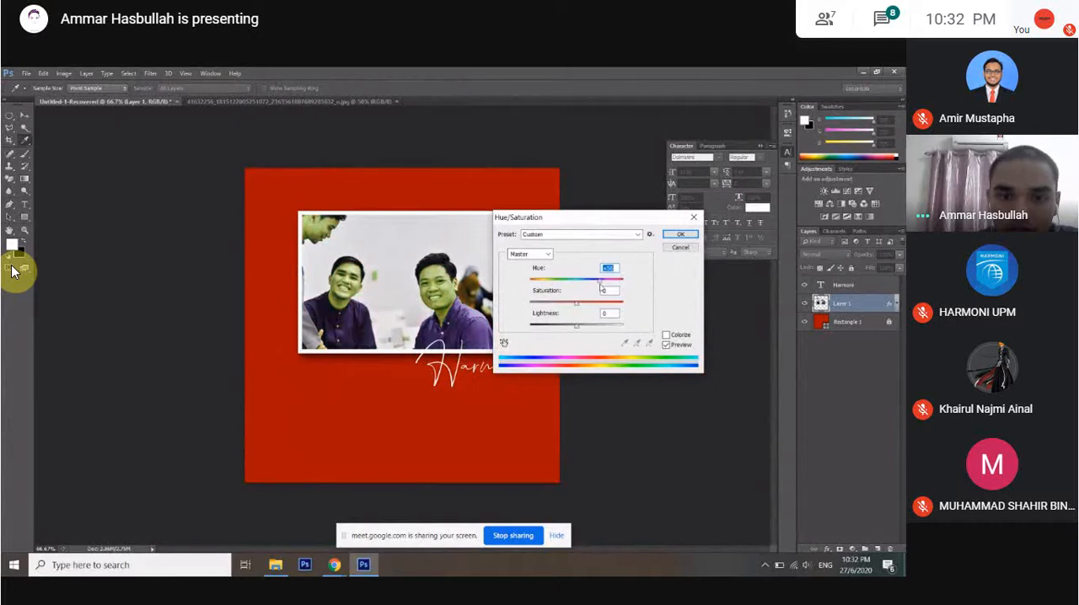
{"action": "left_click_drag", "start_coordinate": [601, 286], "coordinate": [589, 290]}
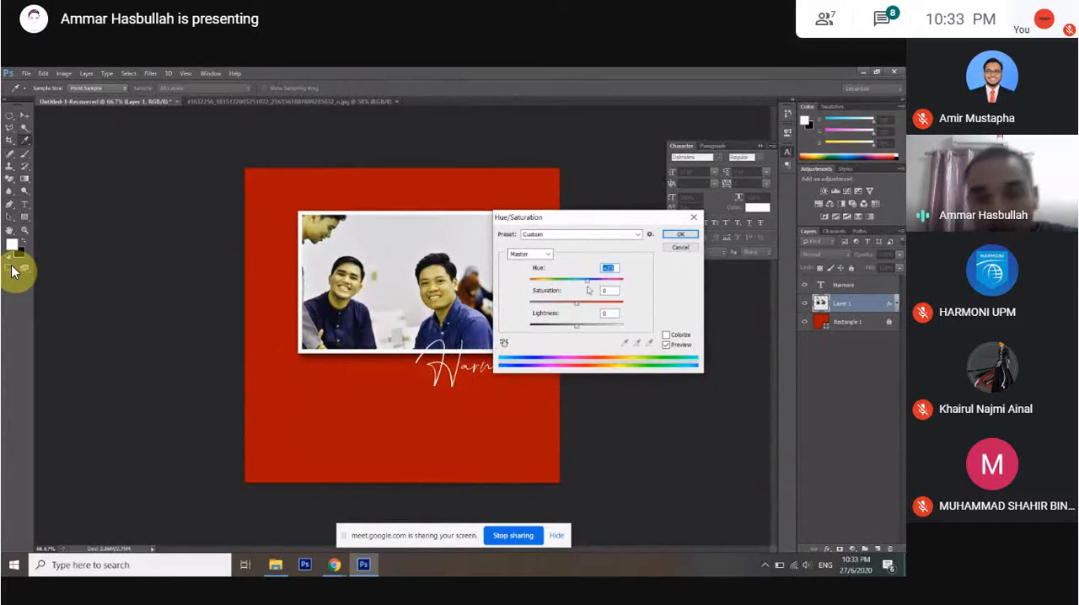
{"action": "mouse_move", "coordinate": [587, 290]}
{"action": "left_mouse_down"}
{"action": "mouse_move", "coordinate": [544, 281]}
{"action": "mouse_move", "coordinate": [574, 289]}
{"action": "left_mouse_up"}
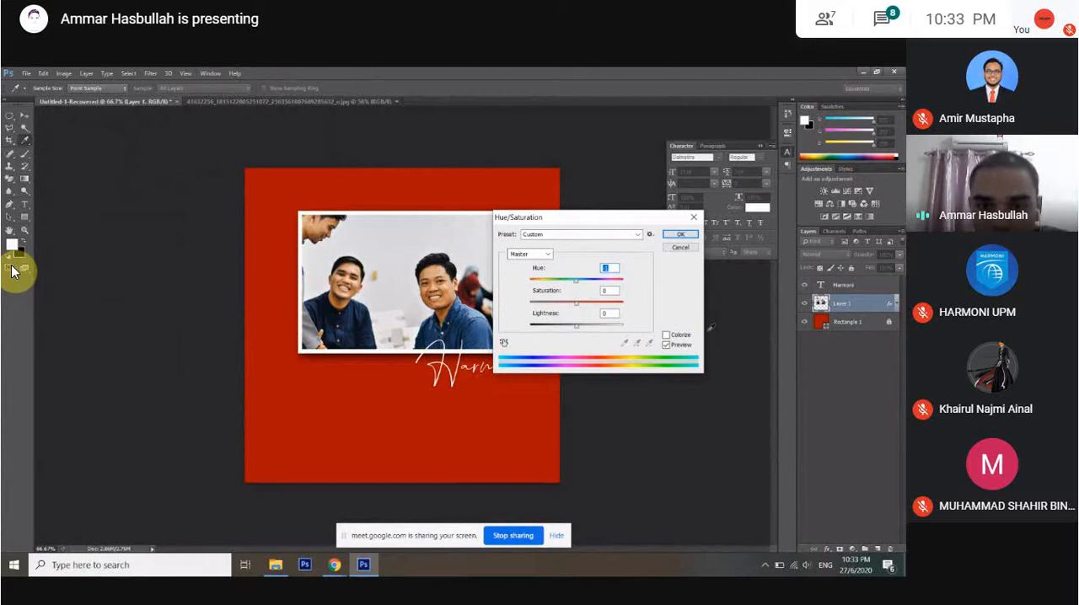
Try colorizing the photo blue with Saturation 27 and adjusted Lightness, and cancel the Hue/Saturation adjustment.
{"action": "left_click", "coordinate": [679, 337]}
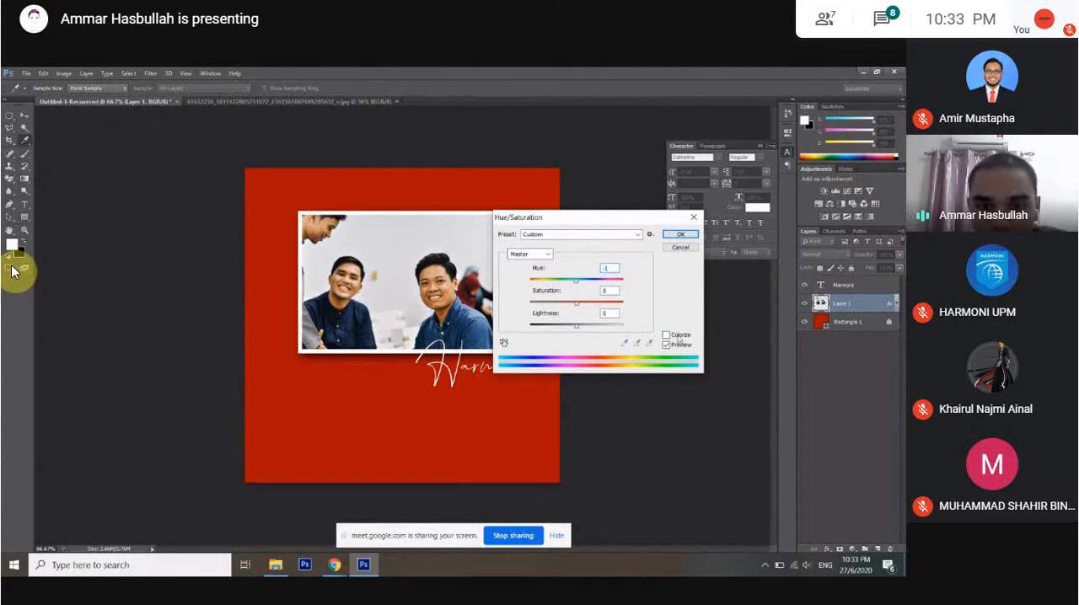
{"action": "left_click", "coordinate": [678, 336]}
{"action": "left_click", "coordinate": [551, 281]}
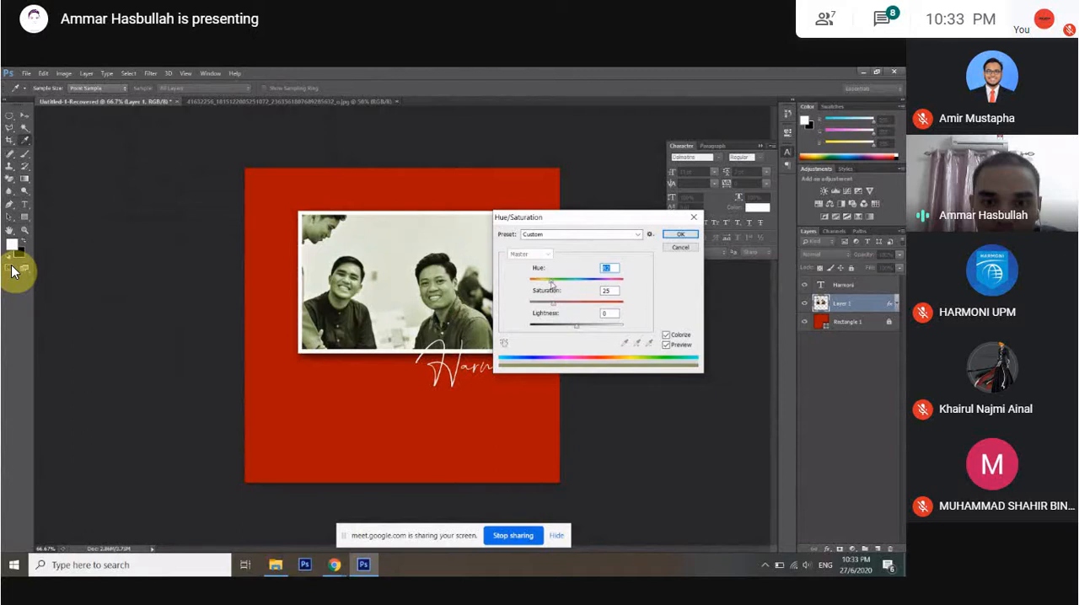
{"action": "left_click_drag", "start_coordinate": [573, 217], "coordinate": [623, 201]}
{"action": "left_click_drag", "start_coordinate": [600, 265], "coordinate": [635, 313]}
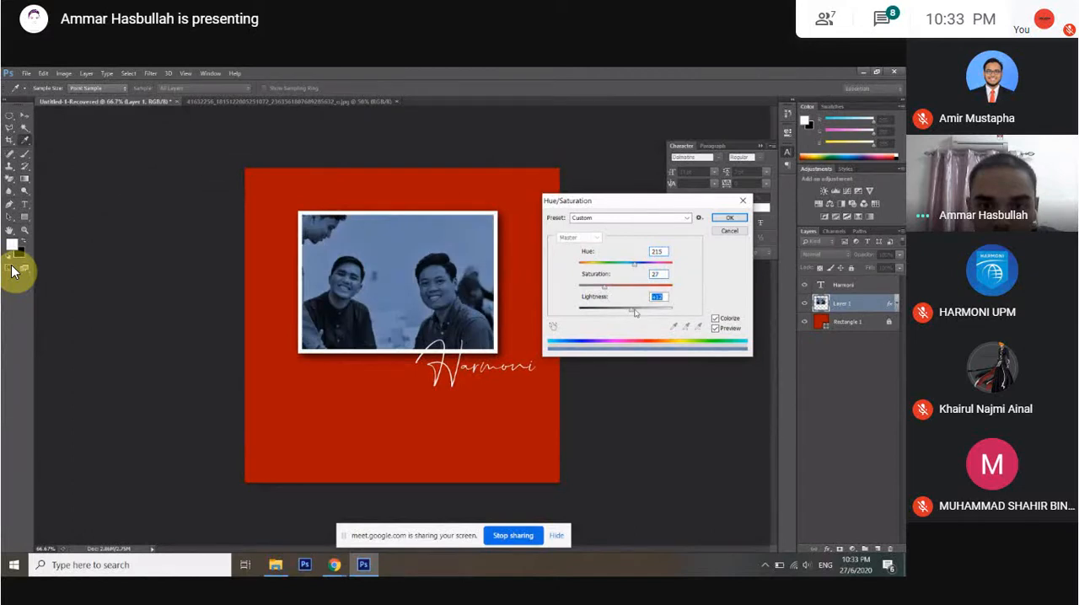
{"action": "left_click_drag", "start_coordinate": [636, 313], "coordinate": [627, 313]}
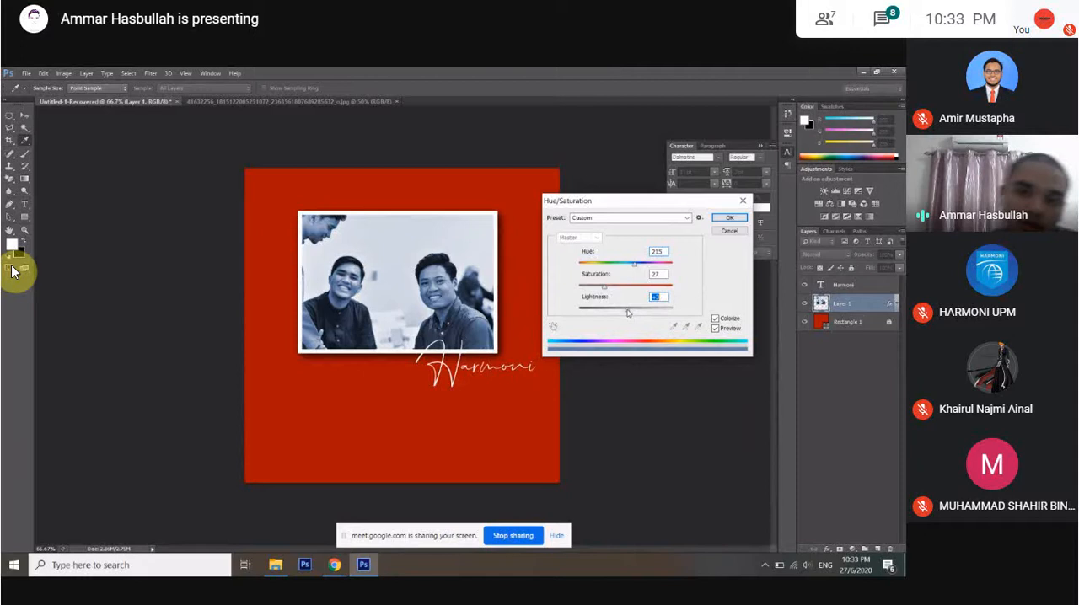
{"action": "left_click", "coordinate": [721, 232]}
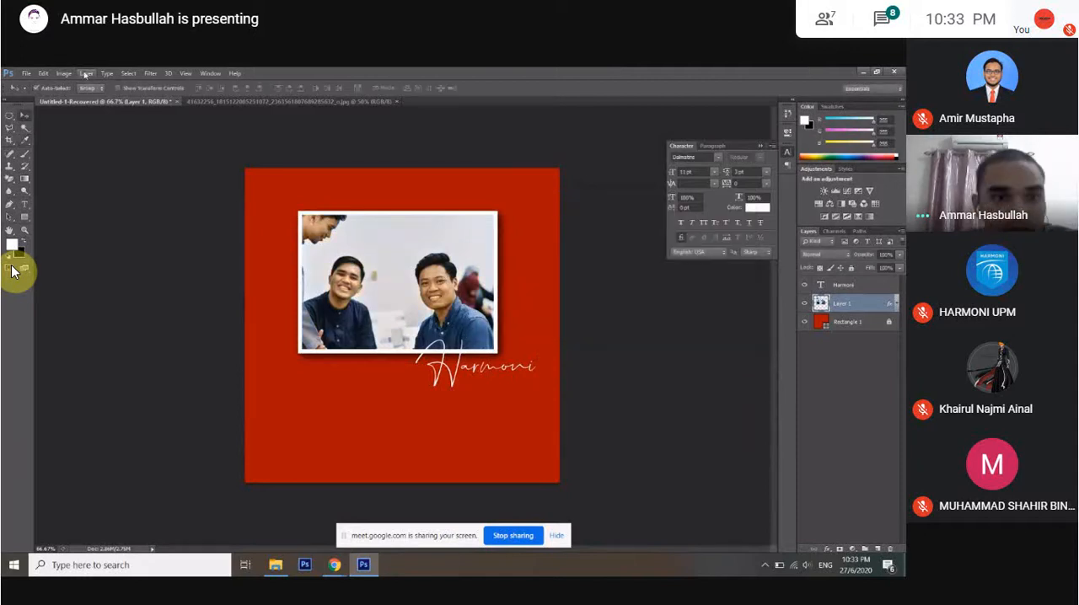
Try a midtone Color Balance on the photo with cyan-red -12, magenta-green +23 and more yellow, and cancel it.
{"action": "left_click", "coordinate": [64, 74]}
{"action": "mouse_move", "coordinate": [109, 103]}
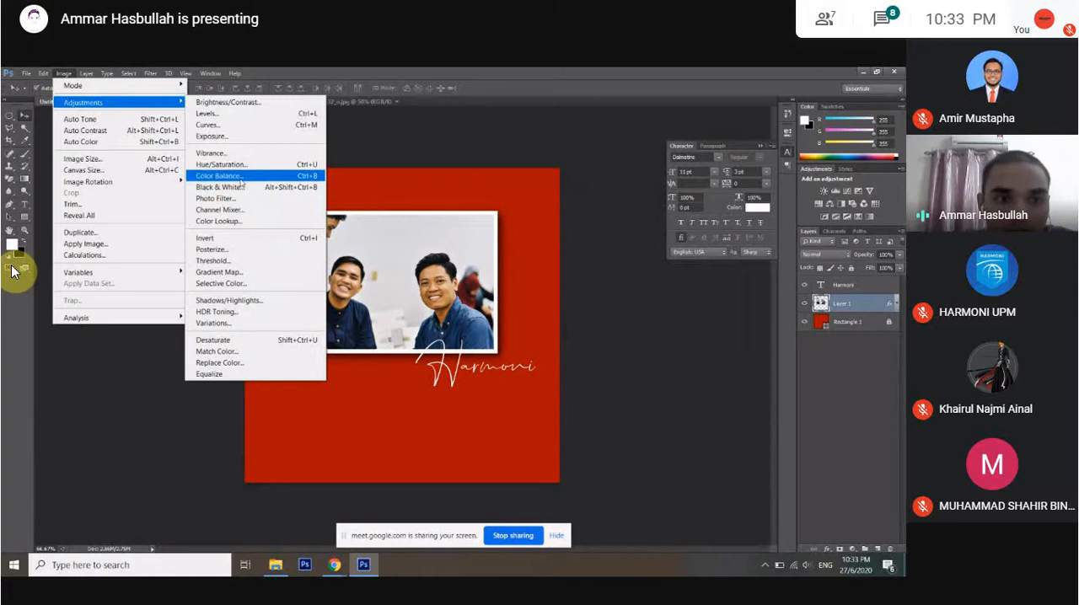
{"action": "left_click", "coordinate": [241, 175]}
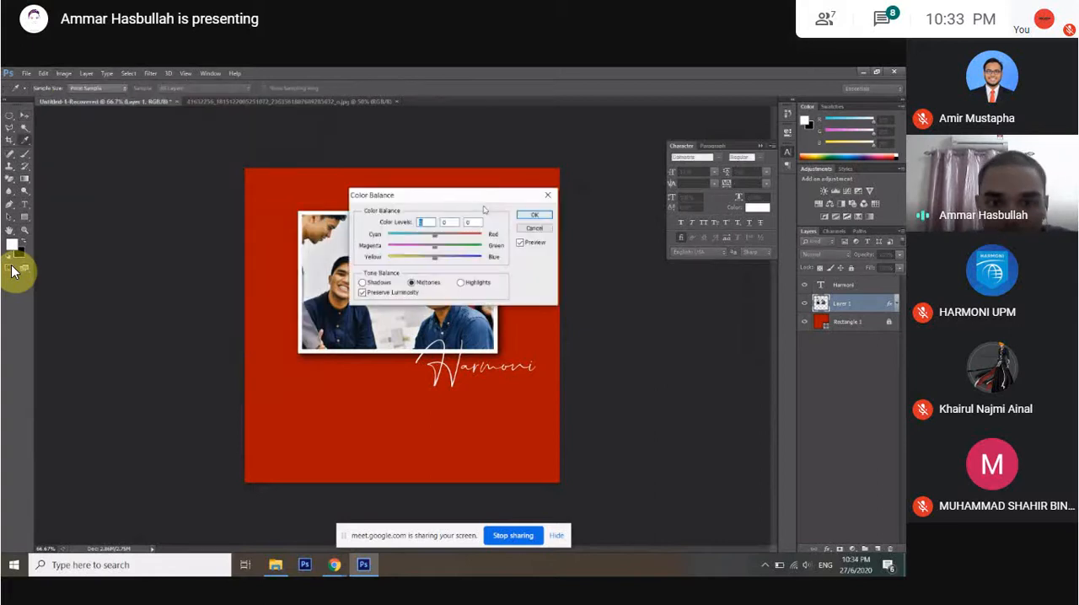
{"action": "left_click_drag", "start_coordinate": [485, 209], "coordinate": [630, 209]}
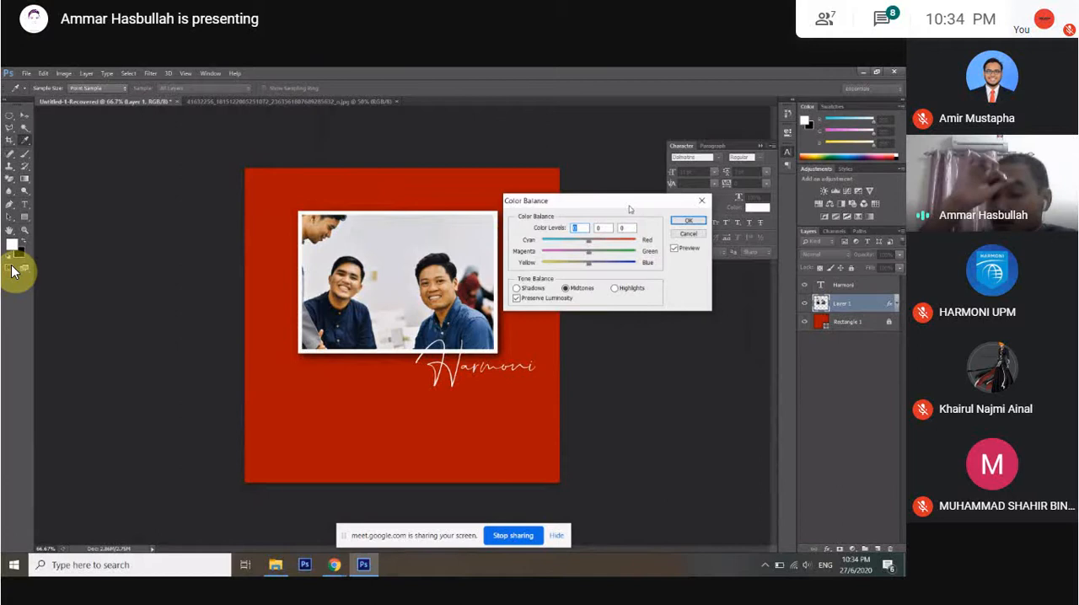
{"action": "left_click_drag", "start_coordinate": [589, 241], "coordinate": [581, 265]}
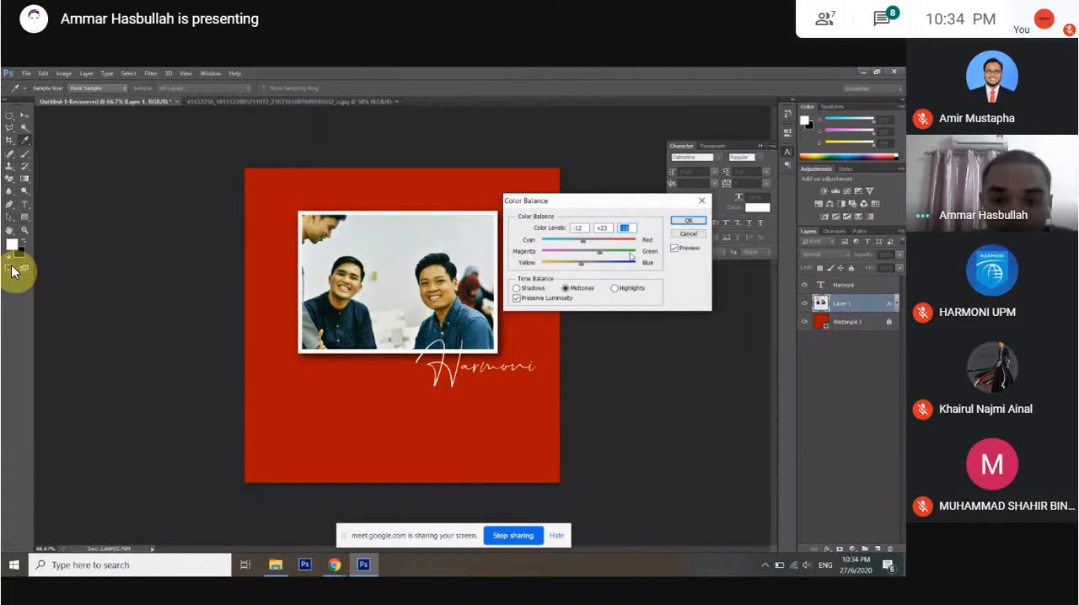
{"action": "left_click", "coordinate": [682, 236]}
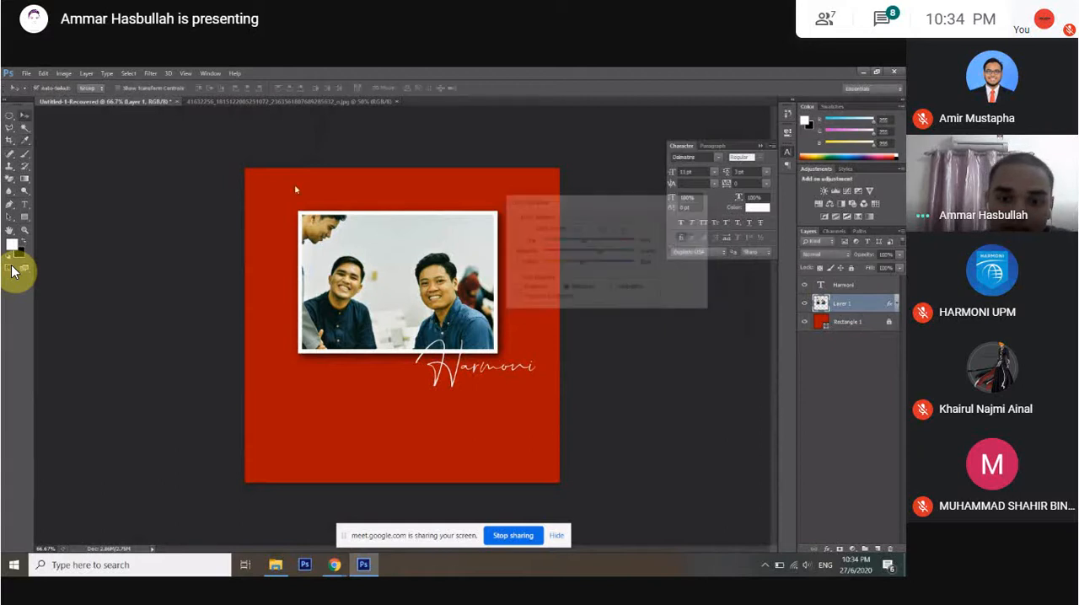
Try a Threshold adjustment on the photo with the level lowered below the default, and discard the result.
{"action": "left_click", "coordinate": [63, 73]}
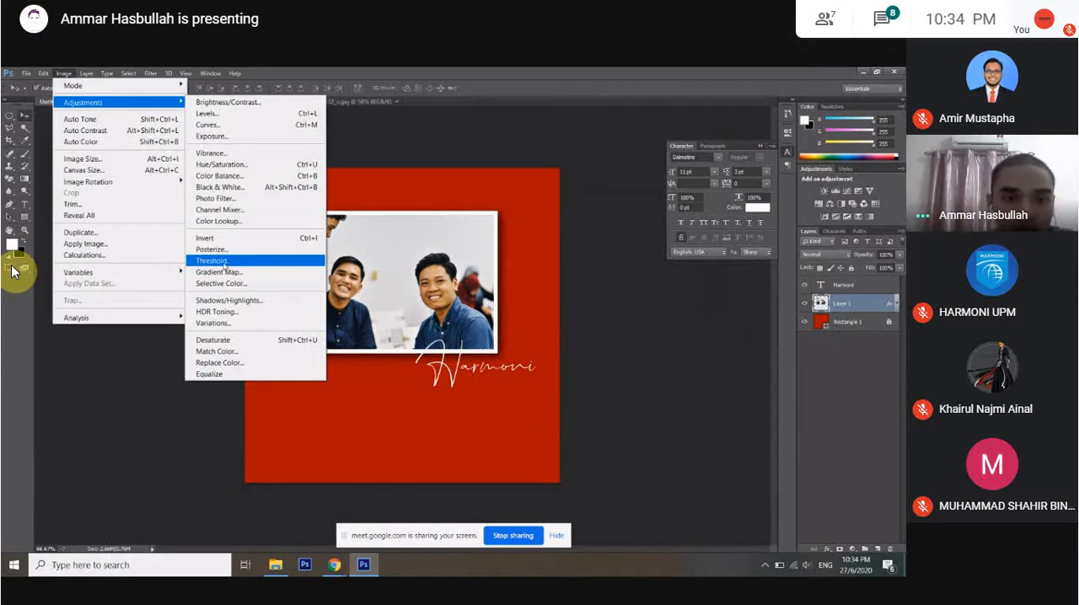
{"action": "left_click", "coordinate": [217, 261]}
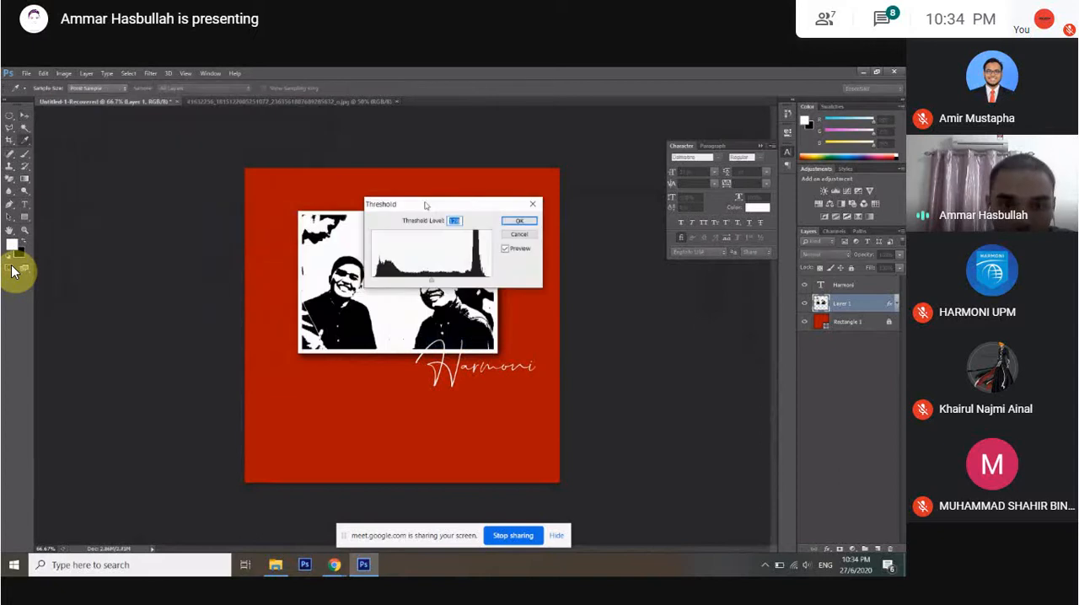
{"action": "left_click_drag", "start_coordinate": [426, 206], "coordinate": [569, 181]}
{"action": "left_click_drag", "start_coordinate": [577, 261], "coordinate": [562, 260]}
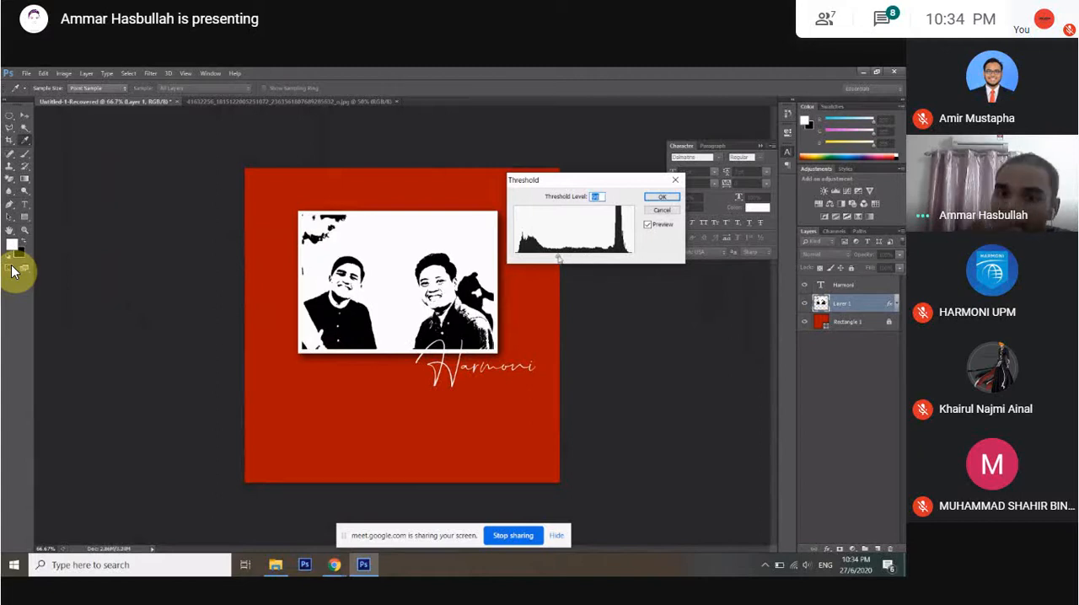
{"action": "left_click", "coordinate": [661, 211]}
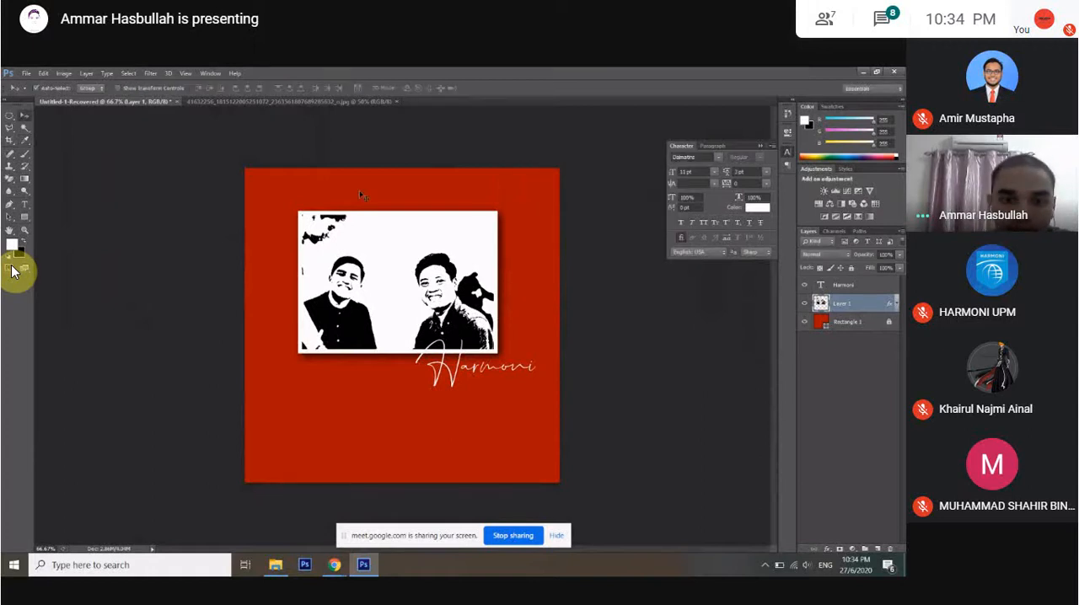
{"action": "key", "text": "ctrl+z"}
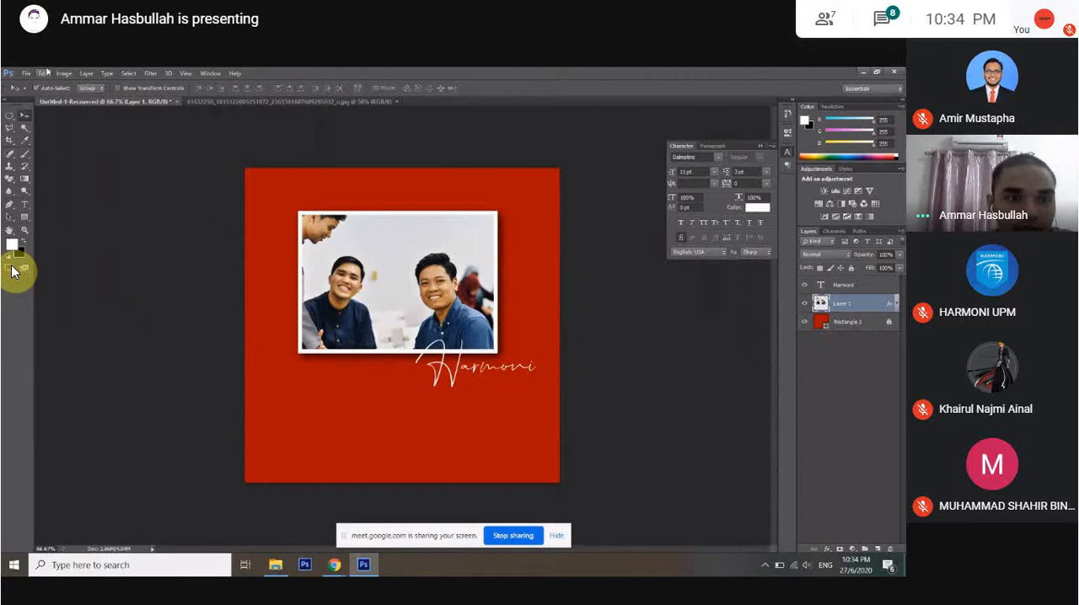
Preview the Black & White adjustment on the photo with the Default preset and cancel it.
{"action": "left_click", "coordinate": [64, 74]}
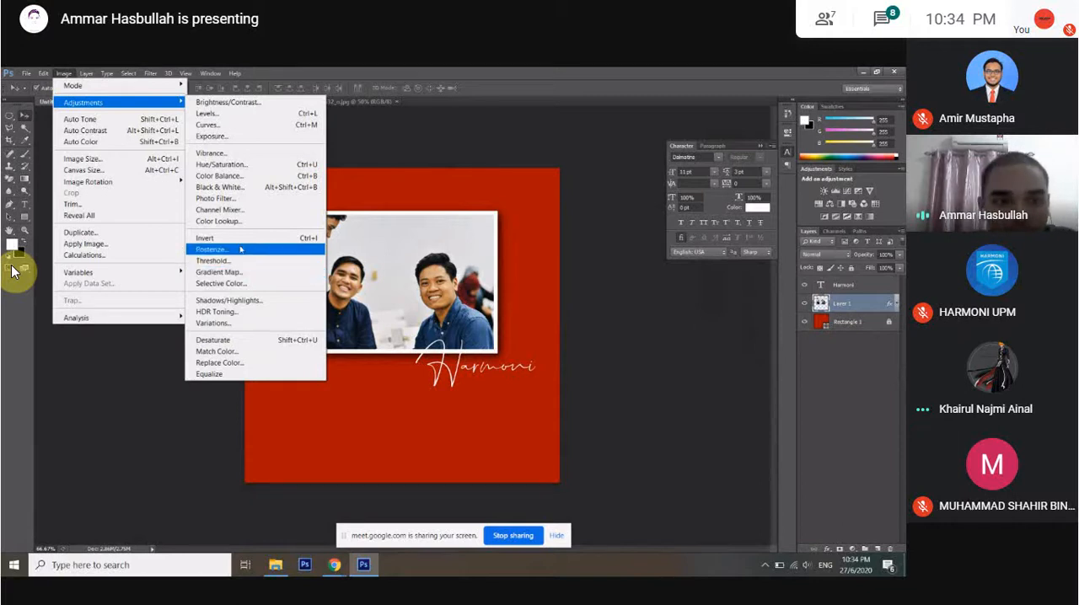
{"action": "left_click", "coordinate": [220, 186]}
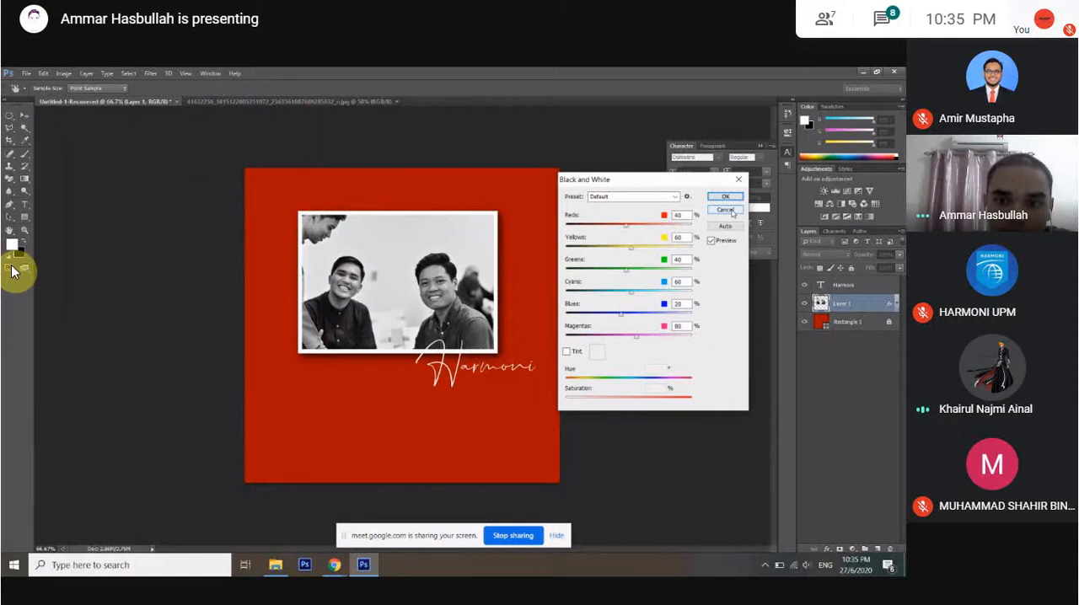
{"action": "left_click", "coordinate": [725, 210]}
Try the Threshold adjustment on the photo once more, lowering its level slightly.
{"action": "left_click", "coordinate": [64, 73]}
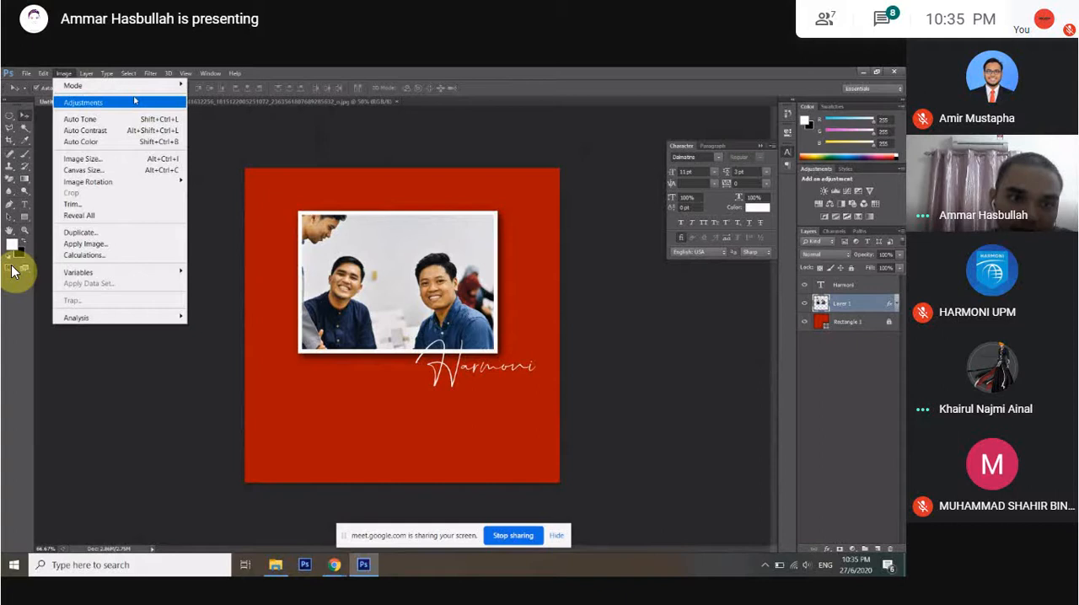
{"action": "left_click", "coordinate": [220, 261]}
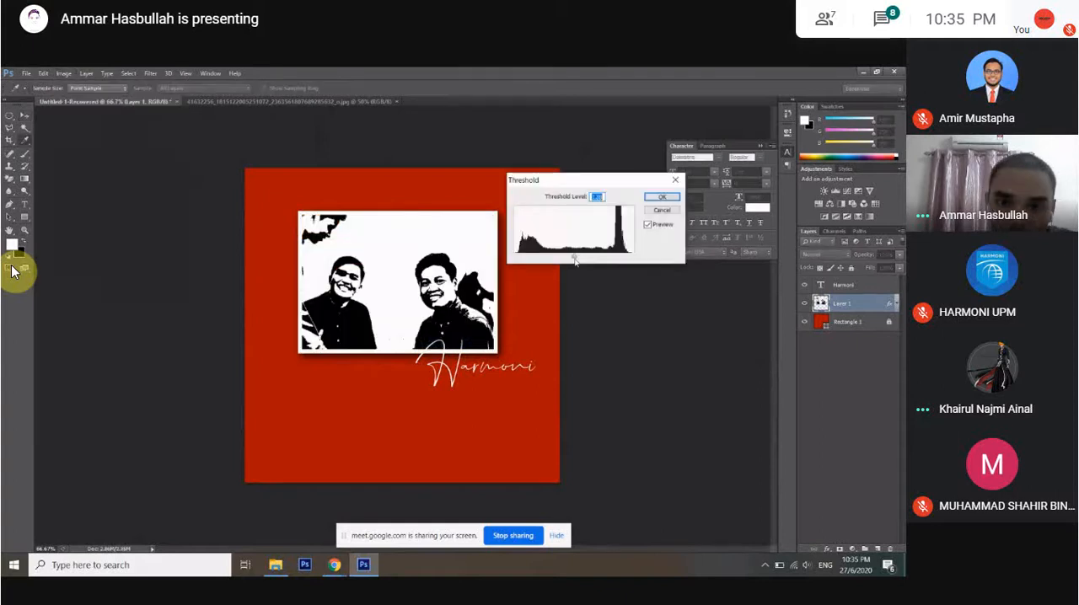
{"action": "left_click_drag", "start_coordinate": [574, 261], "coordinate": [567, 259]}
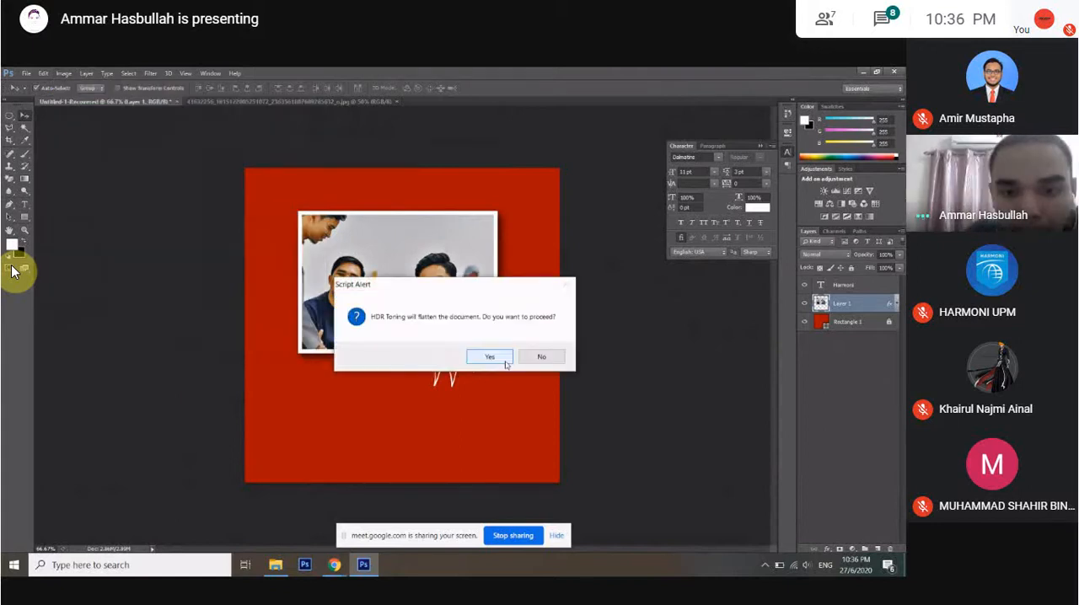
Try HDR Toning with a 61 px edge glow radius, 3.30 strength and a slight gamma change, and cancel it.
{"action": "left_click", "coordinate": [505, 362]}
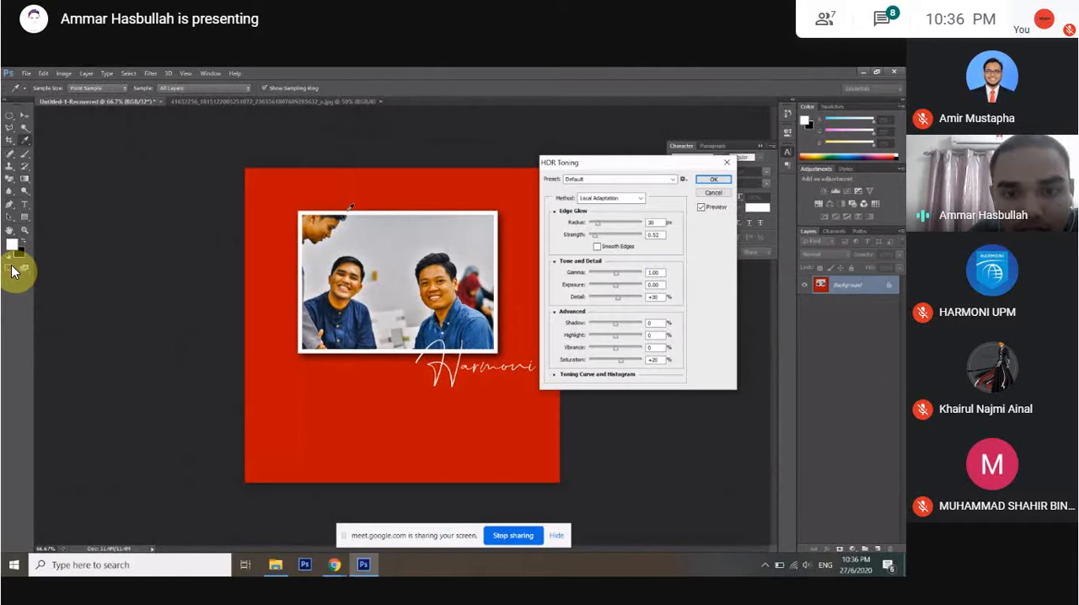
{"action": "left_click_drag", "start_coordinate": [596, 224], "coordinate": [633, 244]}
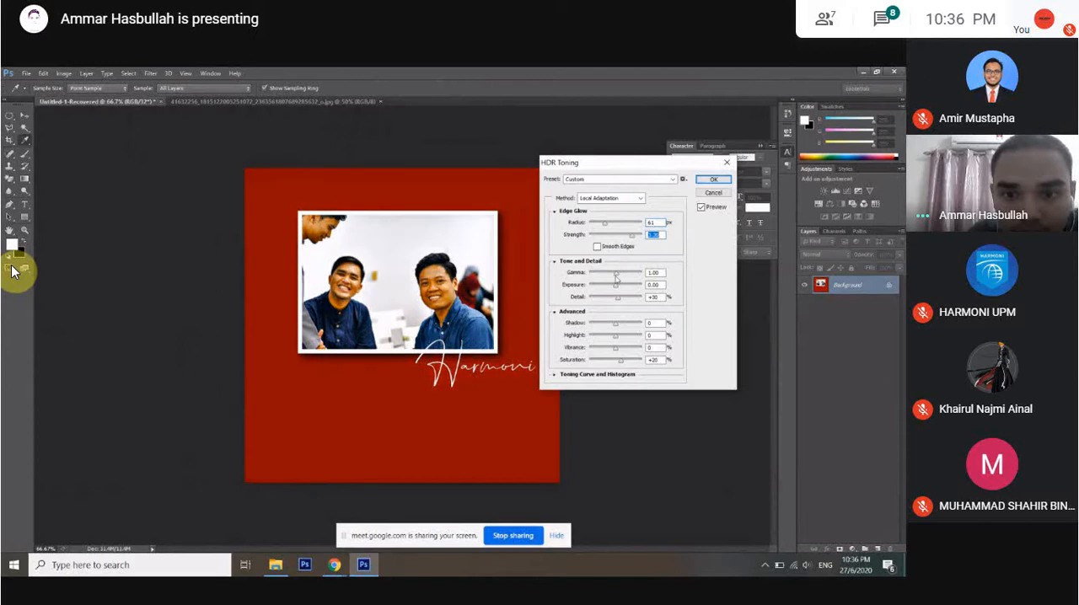
{"action": "mouse_move", "coordinate": [616, 275]}
{"action": "left_mouse_down"}
{"action": "mouse_move", "coordinate": [630, 275]}
{"action": "mouse_move", "coordinate": [602, 275]}
{"action": "mouse_move", "coordinate": [613, 279]}
{"action": "left_mouse_up"}
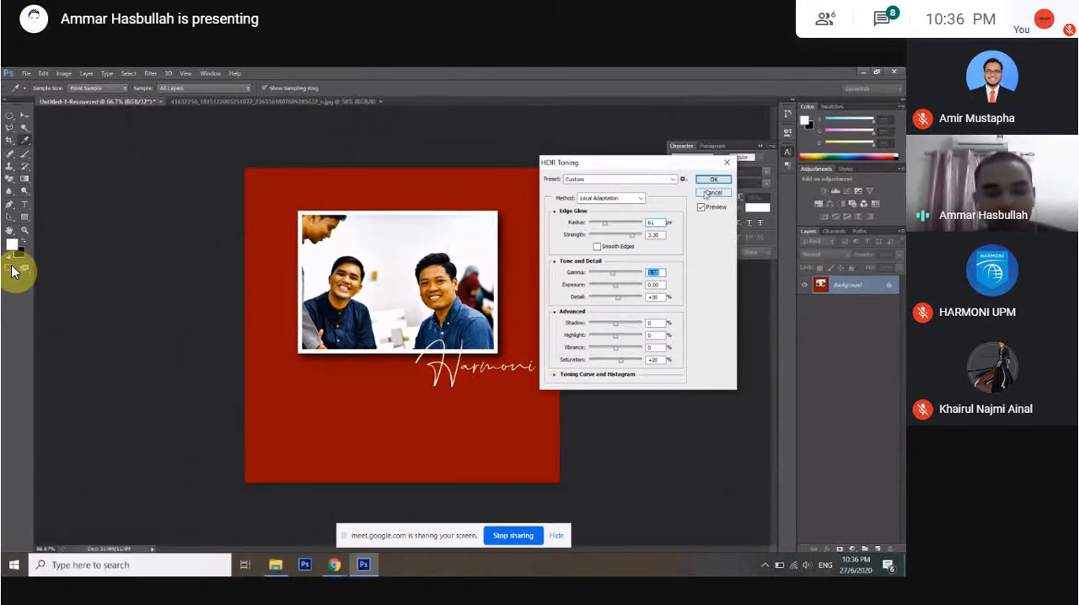
{"action": "left_click", "coordinate": [706, 195]}
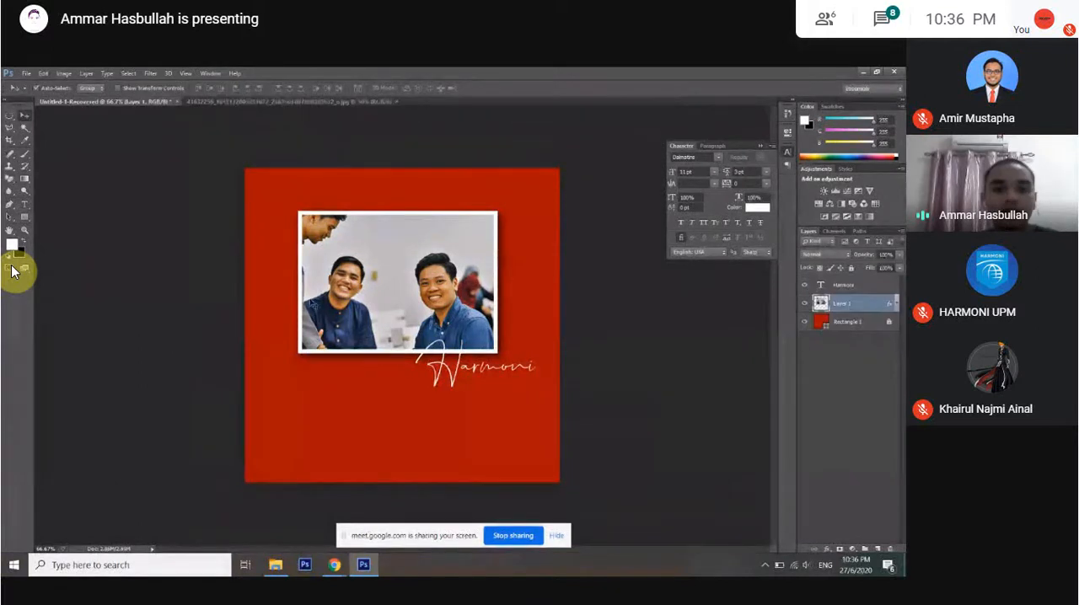
{"action": "left_click", "coordinate": [63, 73]}
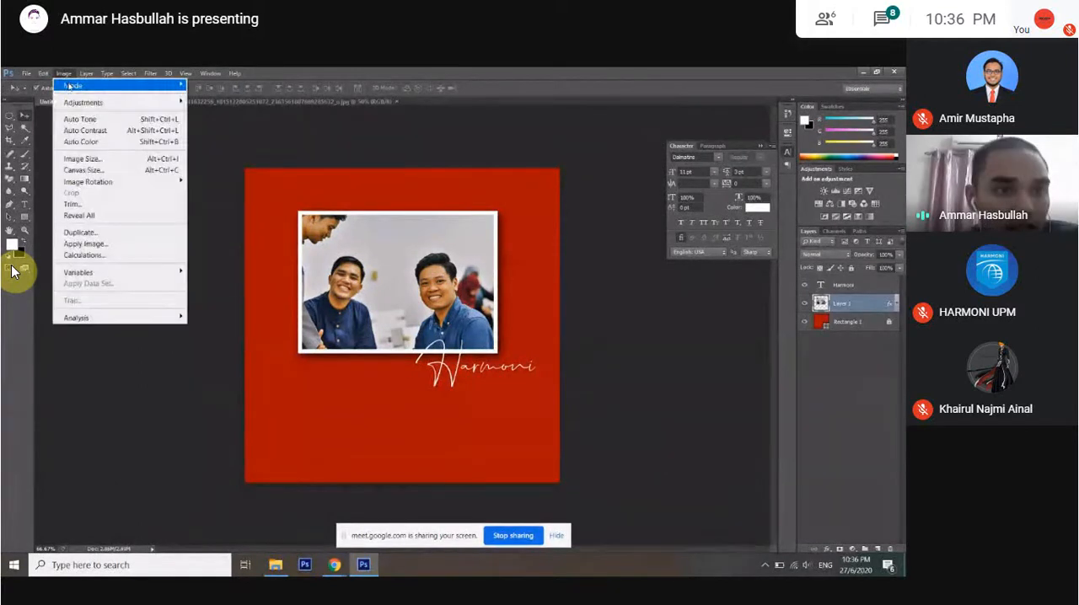
{"action": "left_click", "coordinate": [265, 156]}
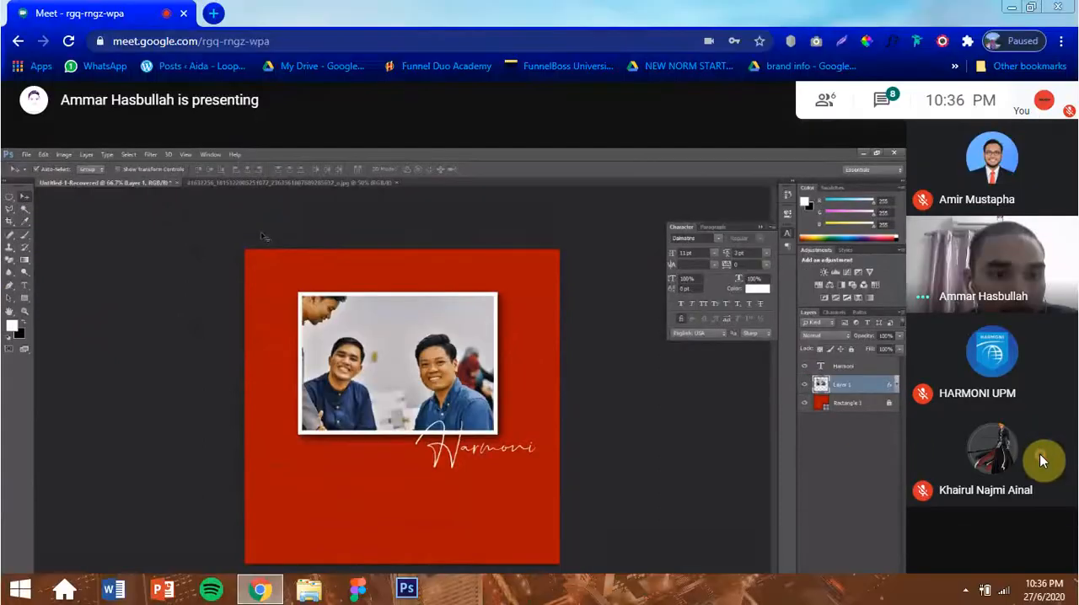
{"action": "key", "text": "F11"}
{"action": "key", "text": "F11"}
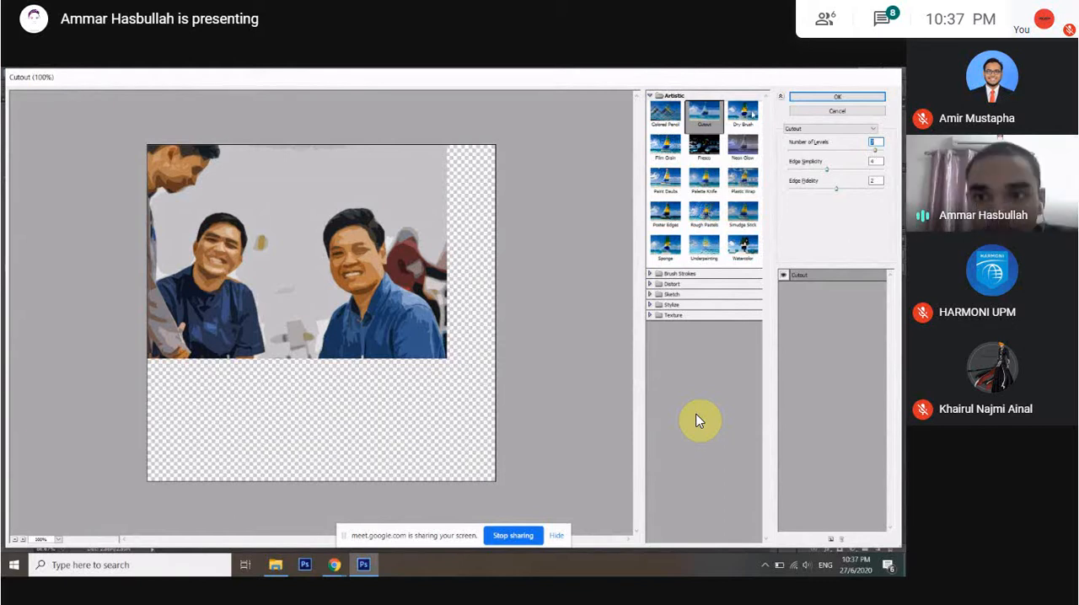
Preview the Dry Brush artistic filter on the photo and look through the other filters available for its layer.
{"action": "left_click", "coordinate": [751, 113]}
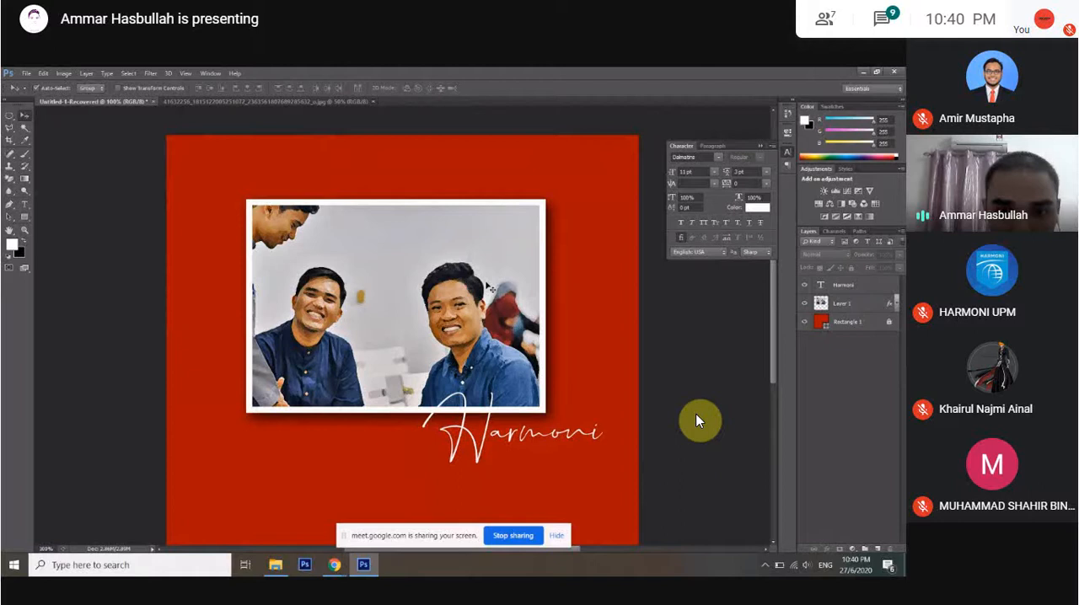
{"action": "left_click", "coordinate": [489, 288]}
{"action": "left_click", "coordinate": [150, 73]}
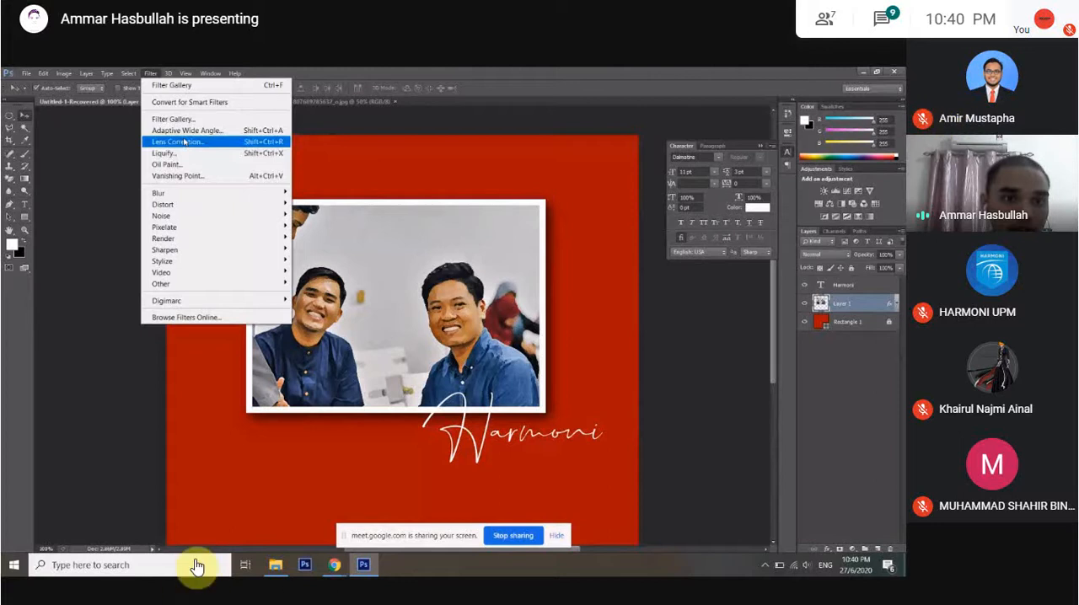
Unmute the meeting microphone, and send everyone the chat message "ada org bercakap ke?", closing the chat.
{"action": "left_click", "coordinate": [477, 575]}
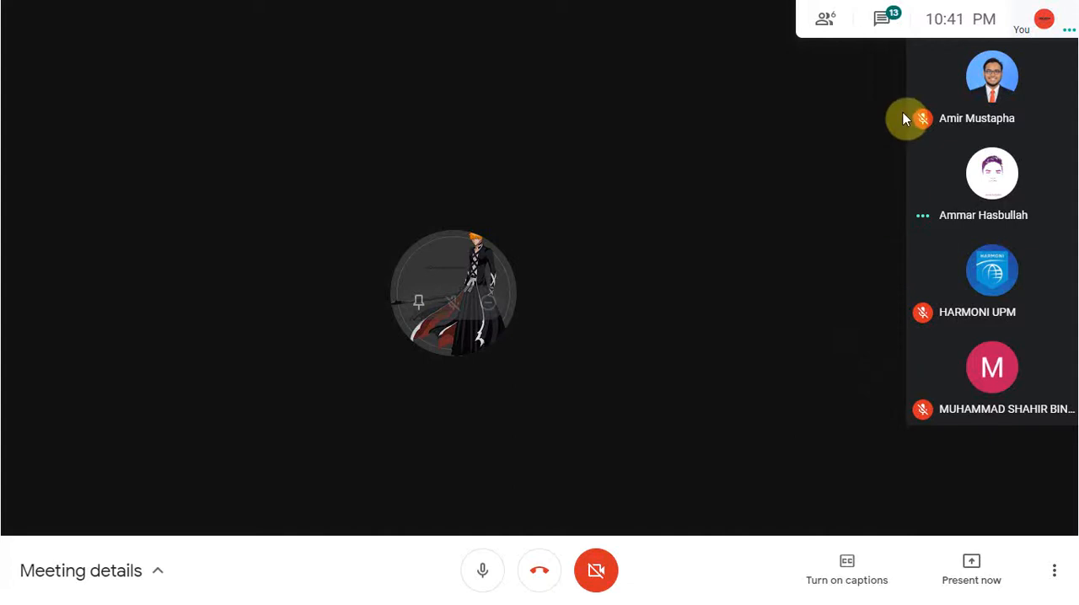
{"action": "left_click", "coordinate": [882, 20]}
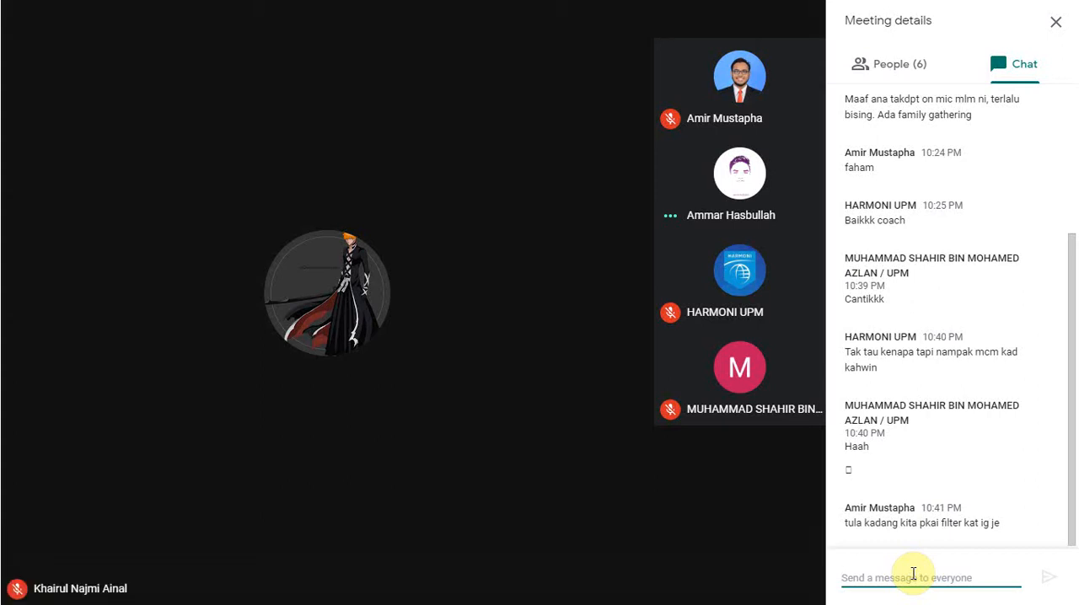
{"action": "type", "text": "ada org berakal"}
{"action": "key", "text": "BackSpace"}
{"action": "type", "text": "p ke?"}
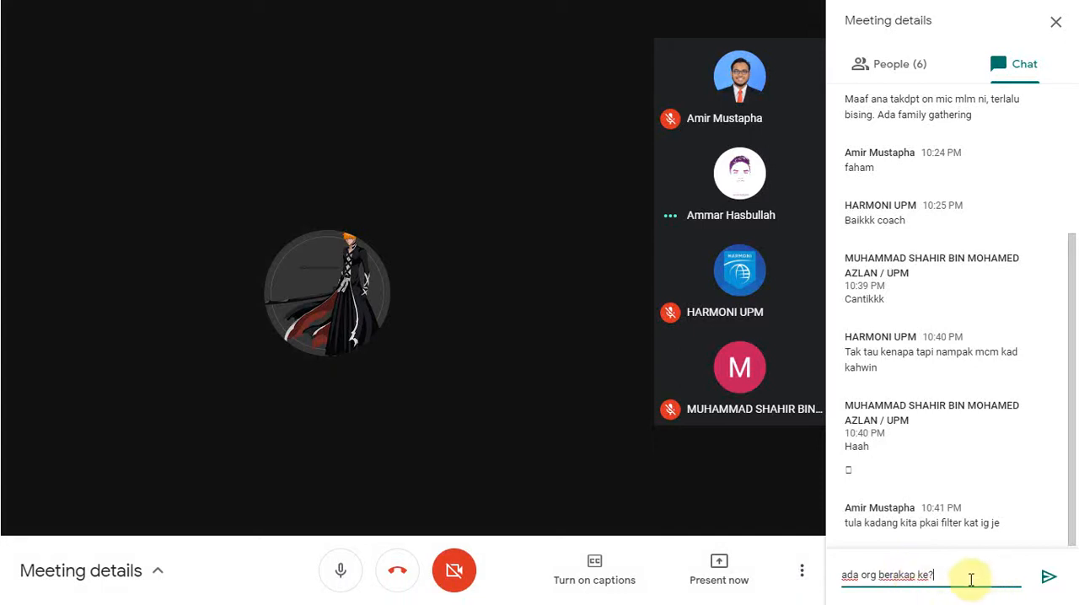
{"action": "left_click", "coordinate": [894, 576]}
{"action": "type", "text": "c"}
{"action": "key", "text": "Return"}
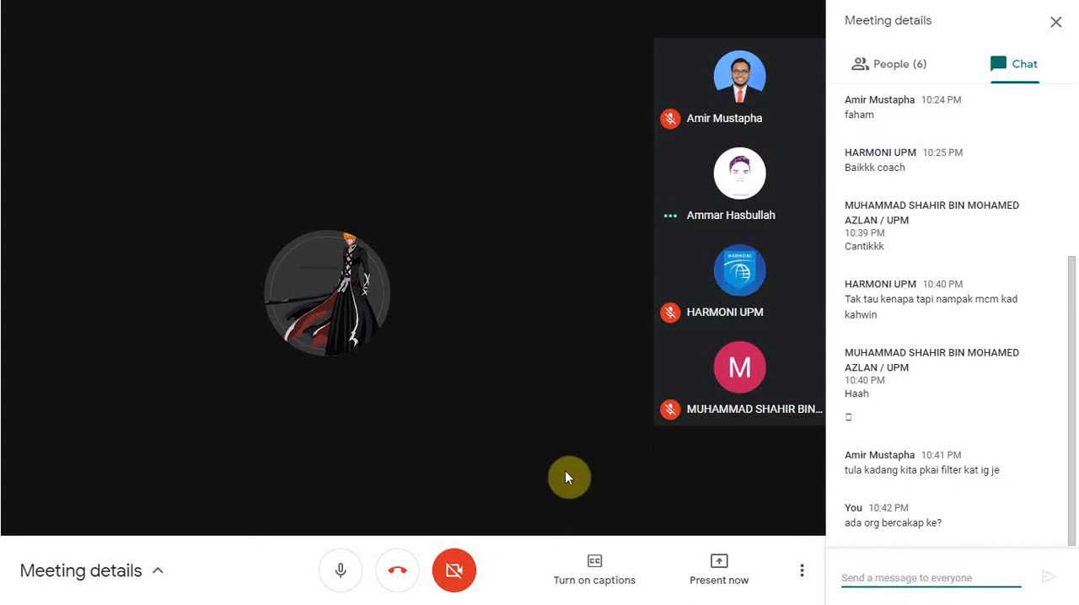
{"action": "left_click", "coordinate": [521, 448]}
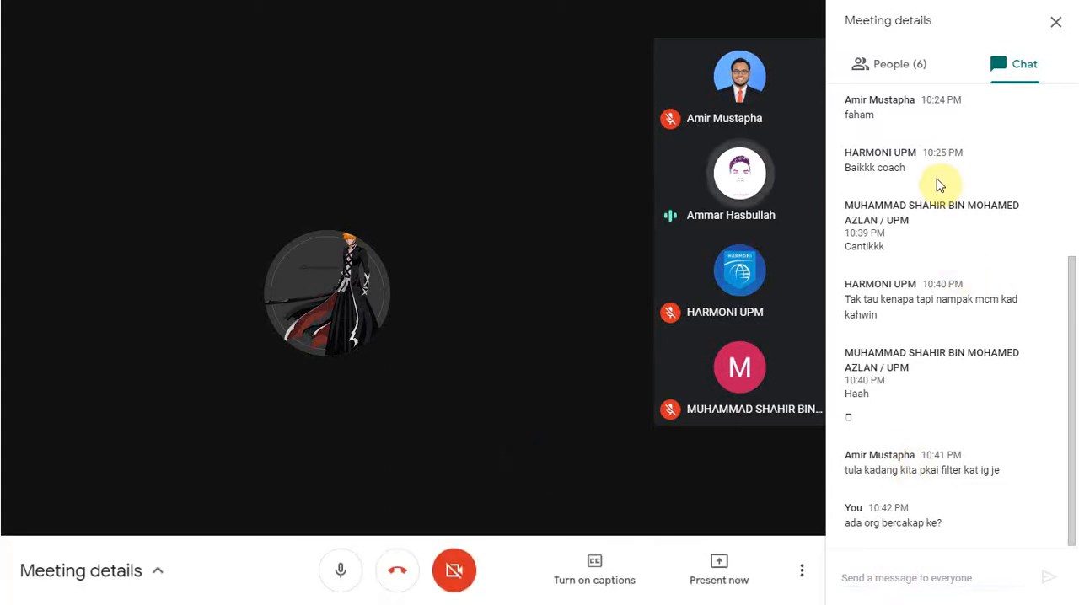
{"action": "left_click", "coordinate": [1053, 25]}
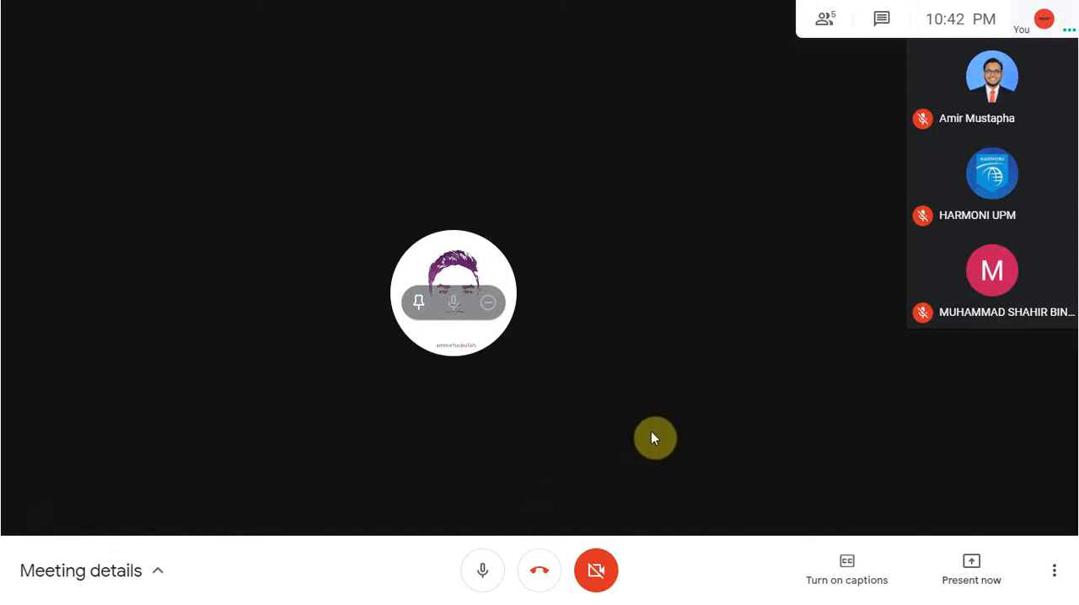
Check the screen recorder's status among the hidden system tray icons, and return the meeting to full screen.
{"action": "key", "text": "F11"}
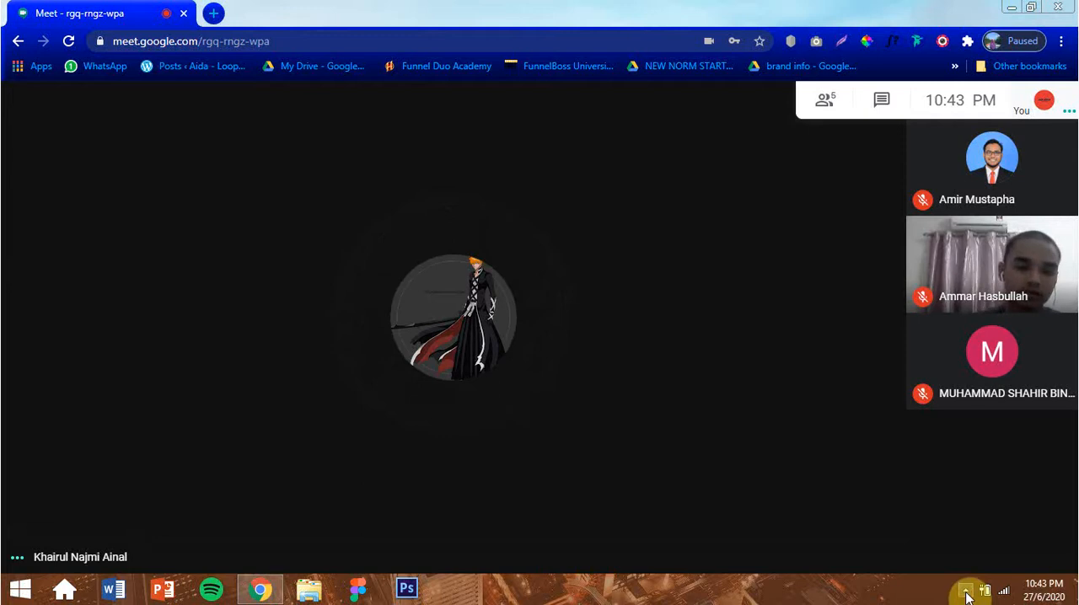
{"action": "left_click", "coordinate": [966, 591]}
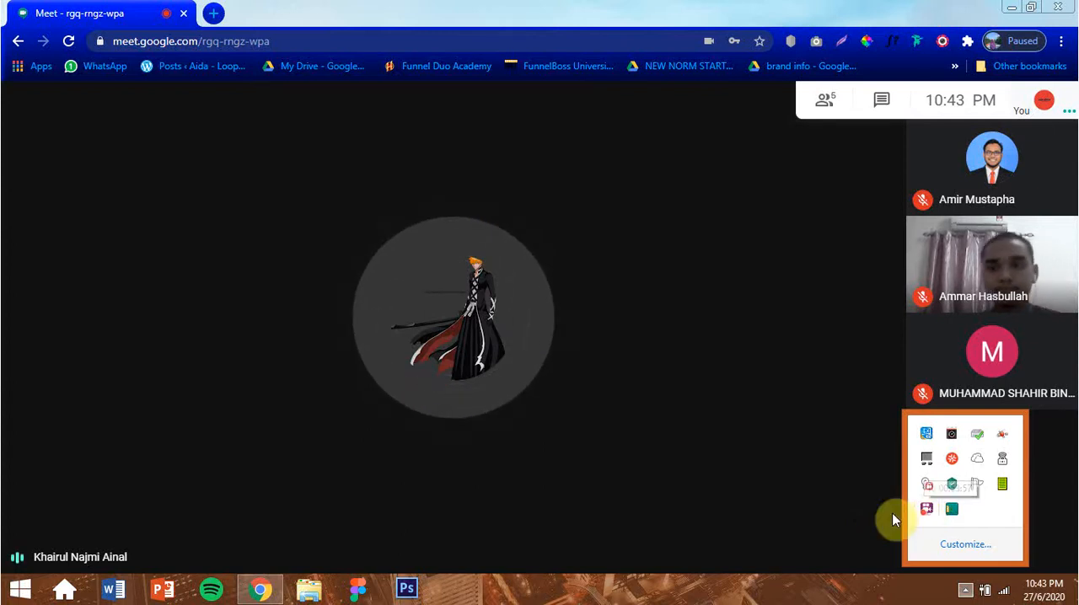
{"action": "key", "text": "F11"}
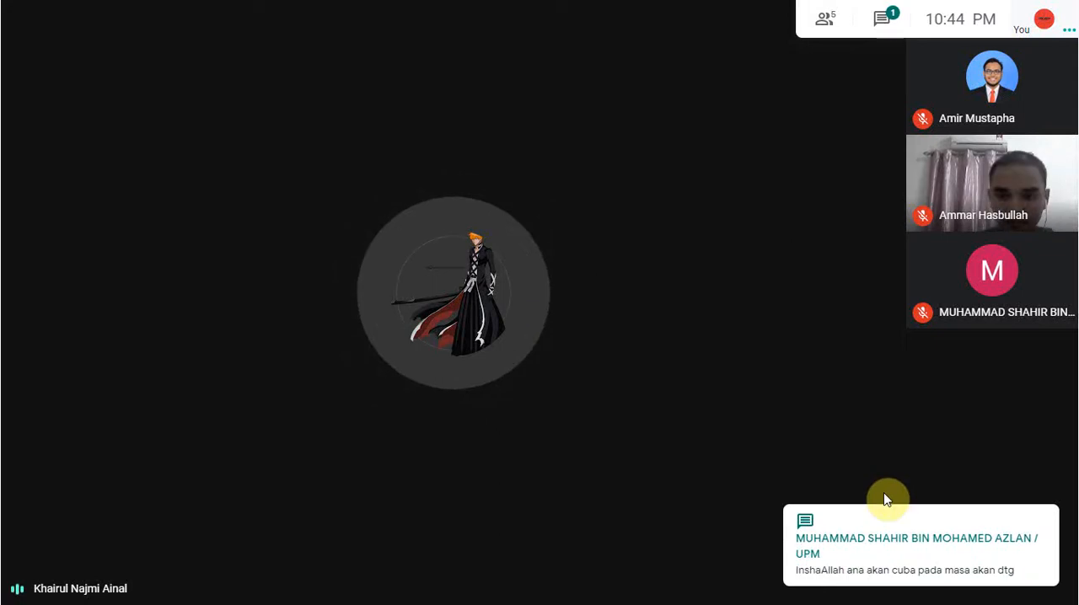
Mute the microphone in the meeting.
{"action": "mouse_move", "coordinate": [625, 509]}
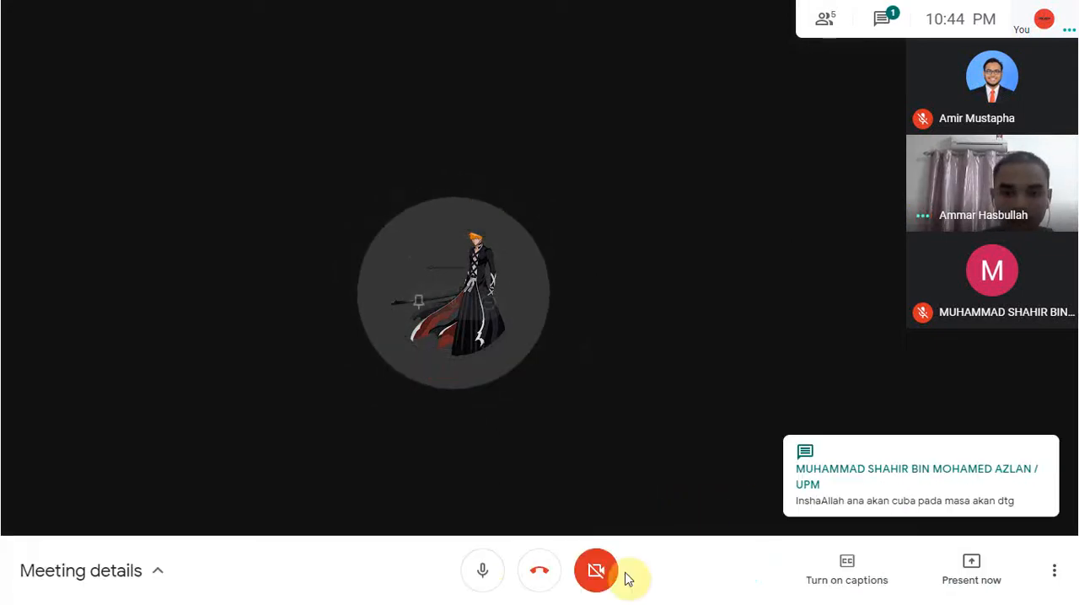
{"action": "left_click", "coordinate": [482, 570]}
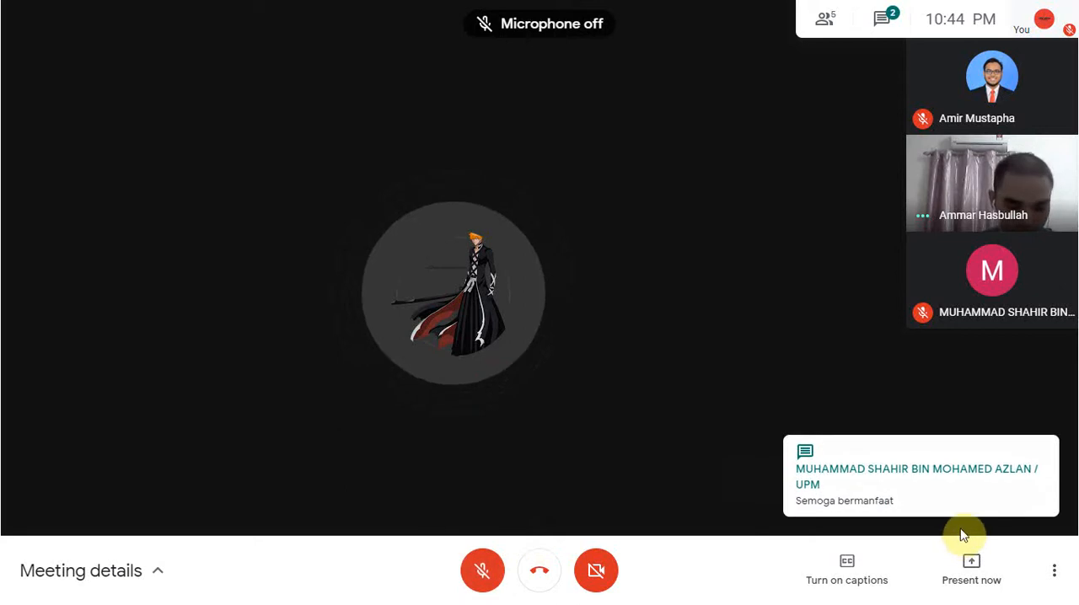
Leave full screen and bring up the screen recorder's recording commands from its system tray icon.
{"action": "key", "text": "Escape"}
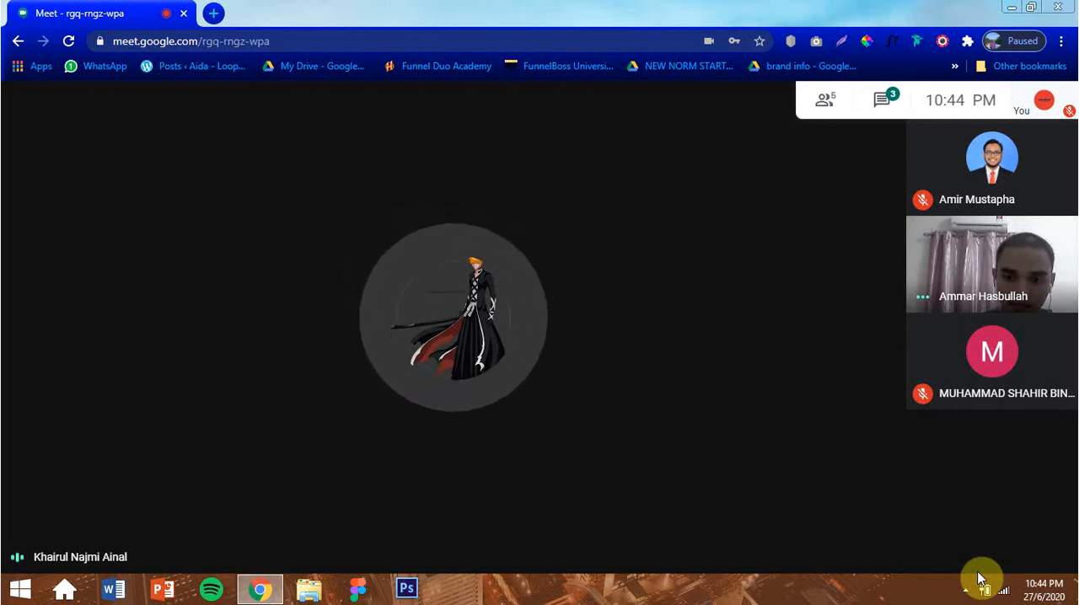
{"action": "left_click", "coordinate": [966, 591]}
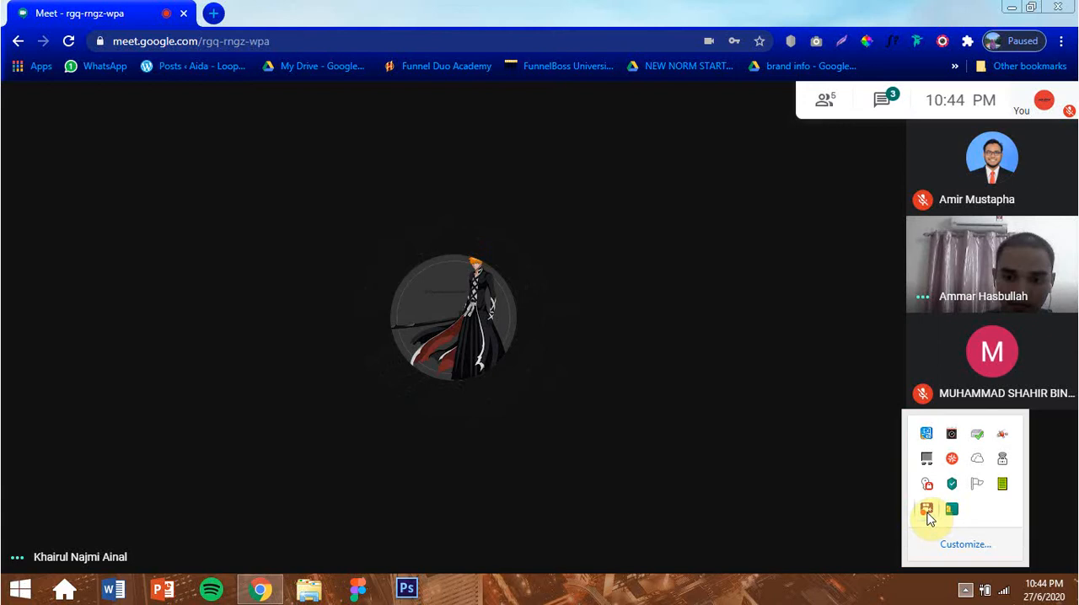
{"action": "right_click", "coordinate": [928, 514]}
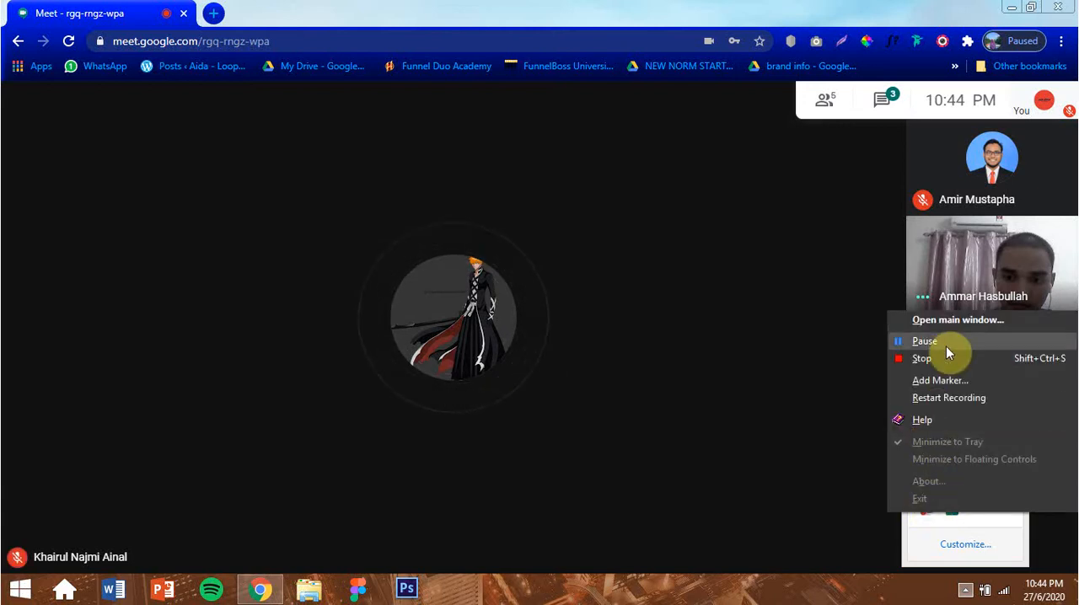